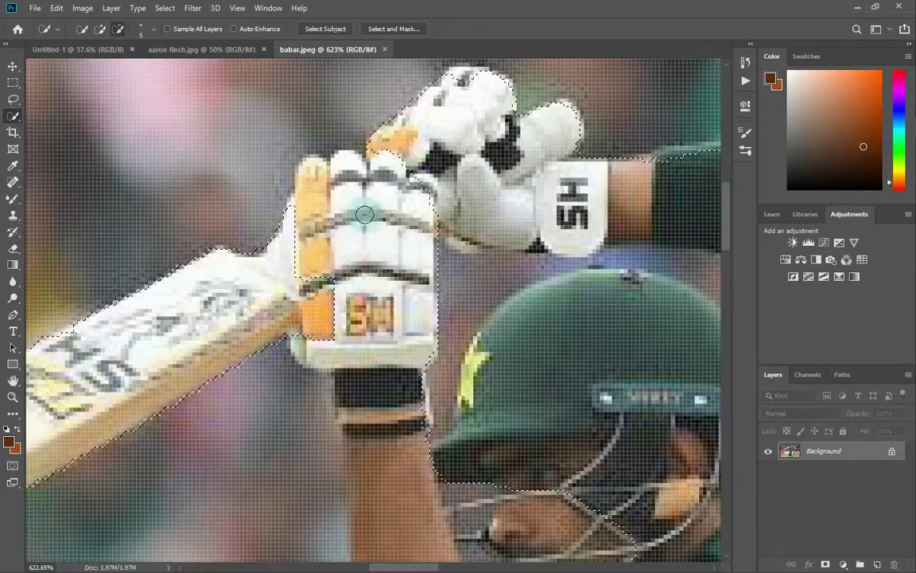
# Refine the quick selection around the batsman's front glove and forearm, excluding the background between the helmet and raised arm.
pyautogui.scroll(-2, 379, 279)
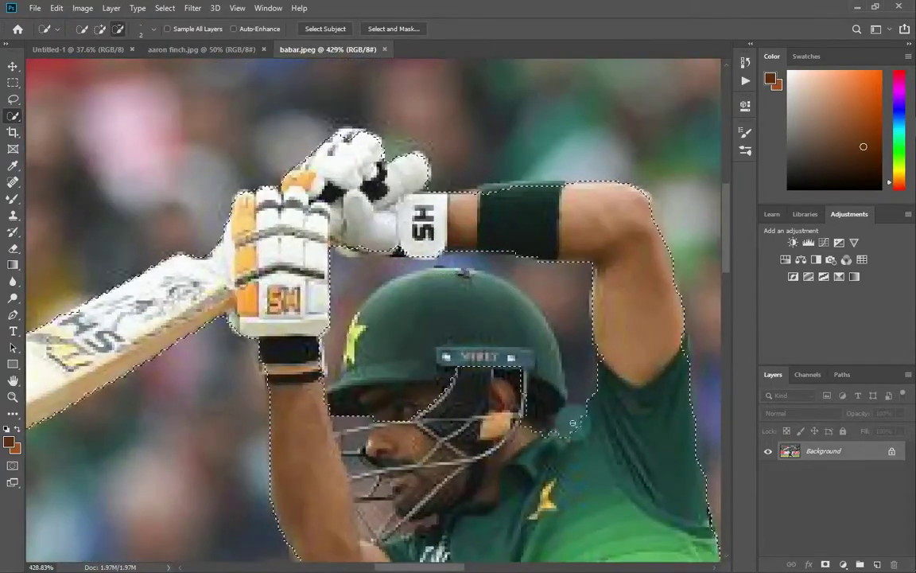
pyautogui.scroll(4, 507, 263)
pyautogui.press('[')
pyautogui.press('[')
pyautogui.press('[')
pyautogui.press('[')
pyautogui.press('[')
pyautogui.press('[')
pyautogui.press('[')
pyautogui.press('[')
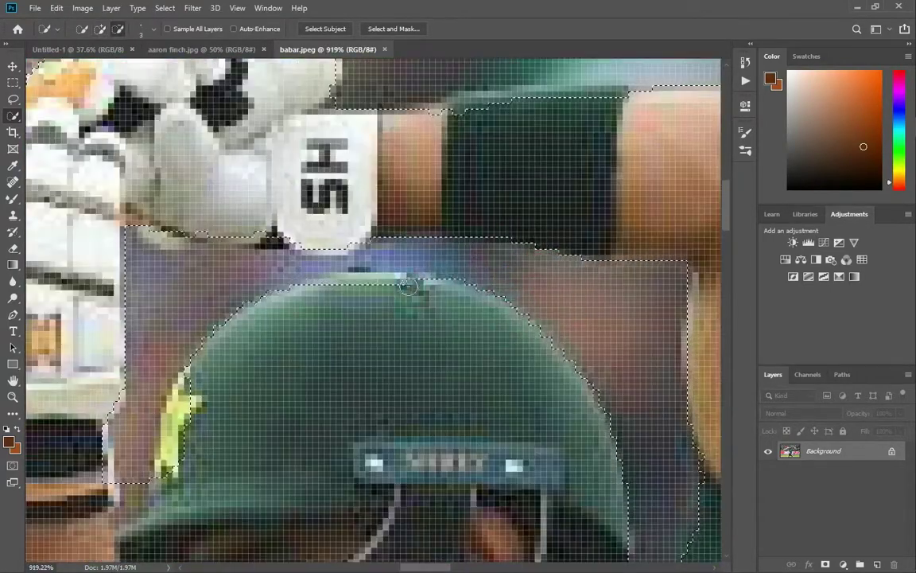
# Clean up the selection boundary along the helmet's outline and the background gap behind the batsman's neck.
pyautogui.scroll(-5, 522, 290)
pyautogui.scroll(7, 549, 322)
pyautogui.scroll(-8, 621, 428)
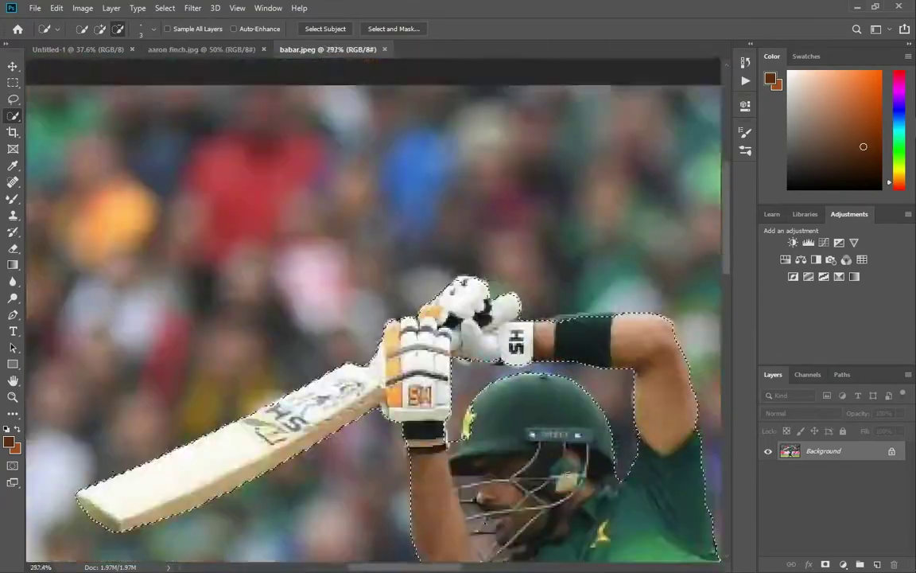
pyautogui.scroll(8, 628, 478)
pyautogui.moveTo(587, 449); pyautogui.dragTo(536, 475)
pyautogui.scroll(-7, 543, 430)
pyautogui.scroll(-3, 543, 430)
# Subtract the small grass gap between the batsman's legs from the selection and copy the selected figure to a new layer.
pyautogui.scroll(5, 317, 348)
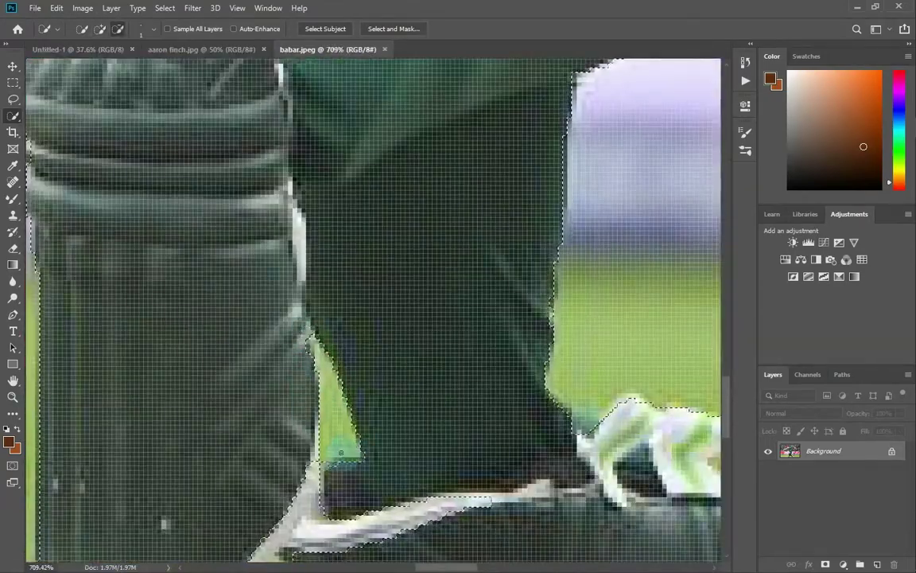
pyautogui.scroll(-4, 341, 453)
pyautogui.scroll(5, 303, 419)
pyautogui.scroll(-4, 388, 293)
pyautogui.scroll(-2, 347, 333)
pyautogui.scroll(-5, 228, 321)
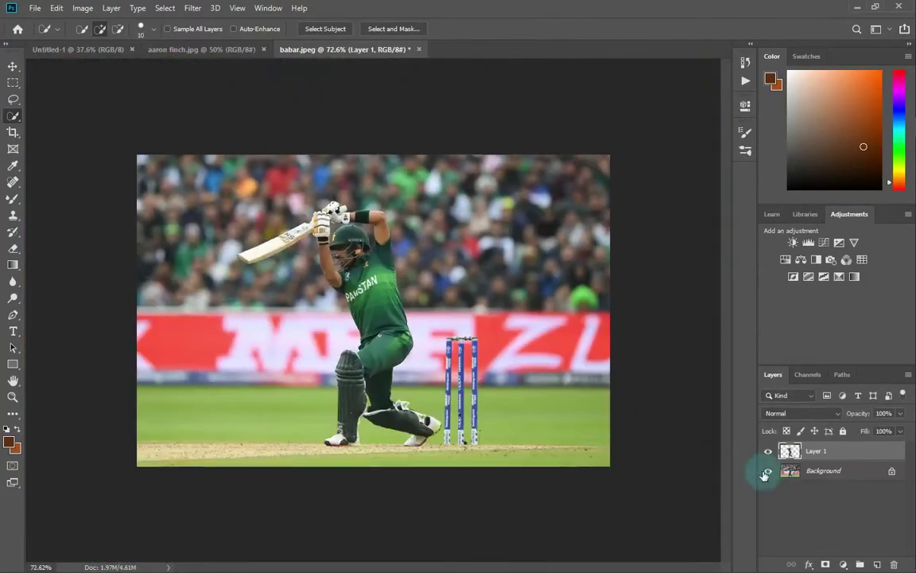
# Switch to aaron finch.jpg and extend the quick selection from the bat and gloves over the arms and helmet.
pyautogui.click(202, 50)
pyautogui.scroll(4, 377, 192)
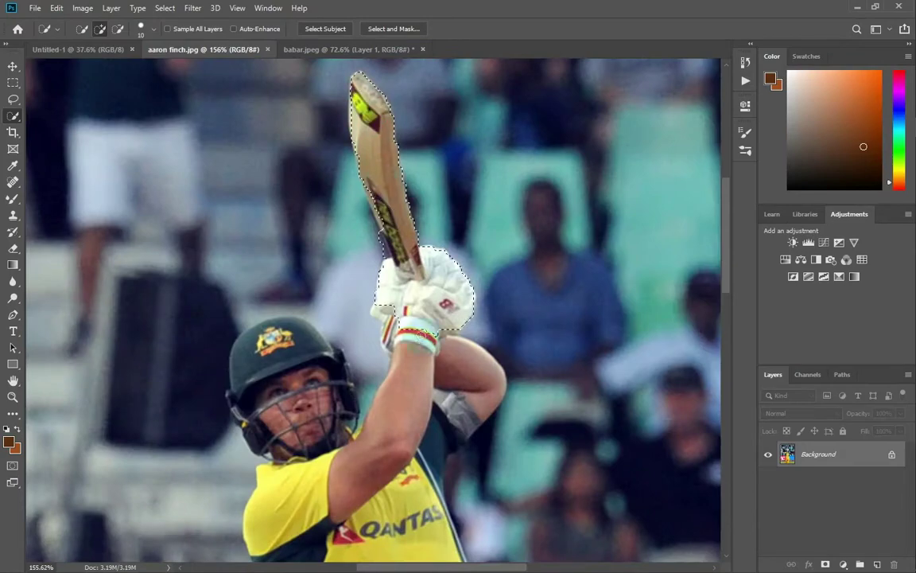
pyautogui.moveTo(362, 418); pyautogui.dragTo(252, 360)
pyautogui.scroll(-5, 459, 389)
# Enlarge the Quick Selection brush to 25 and add the yellow batsman's torso, legs, pads and shoes to the selection.
pyautogui.press(']')
pyautogui.press(']')
pyautogui.press(']')
pyautogui.moveTo(397, 342); pyautogui.dragTo(374, 509)
pyautogui.scroll(-15, 374, 477)
pyautogui.moveTo(374, 239); pyautogui.dragTo(362, 495)
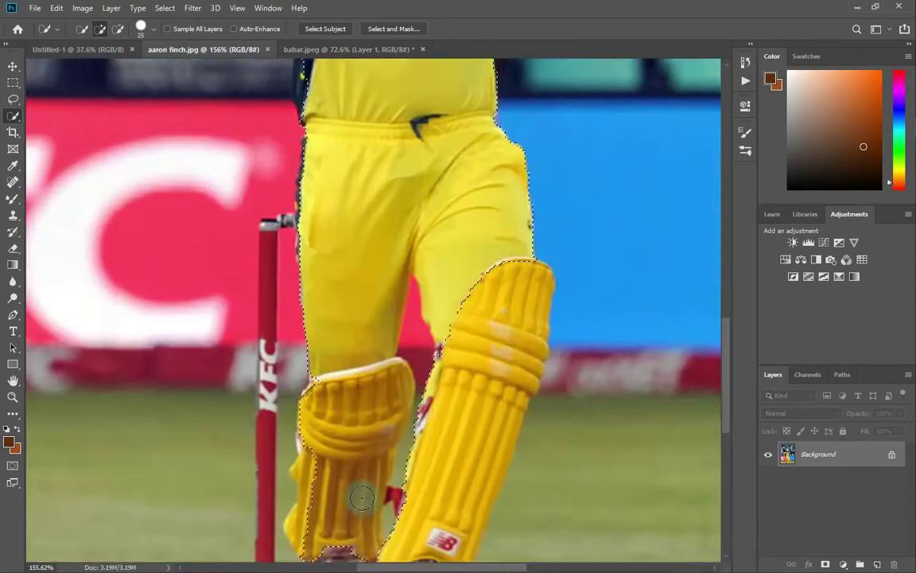
pyautogui.scroll(-5, 362, 494)
pyautogui.moveTo(346, 422); pyautogui.dragTo(354, 455)
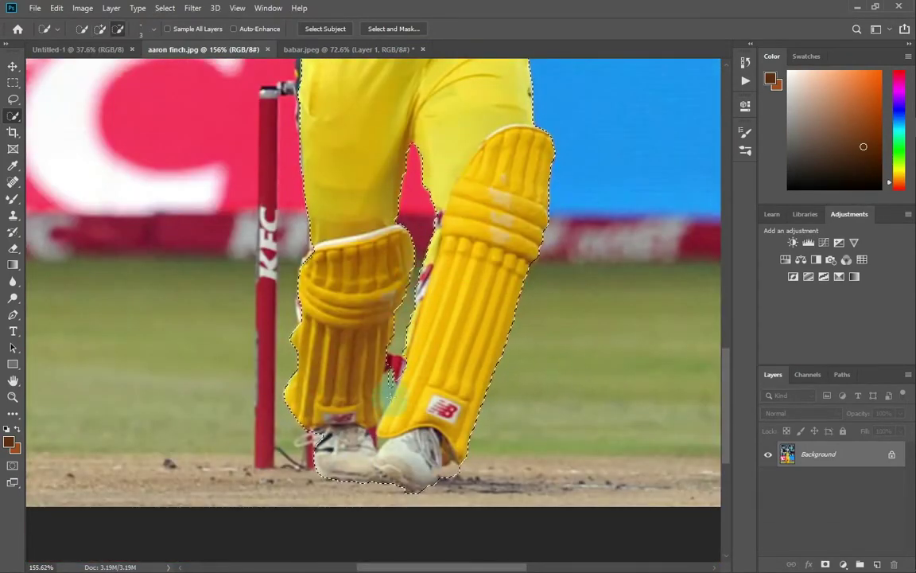
# Subtract the background between the batsman's legs and start correcting the selection beside the raised arm.
pyautogui.scroll(5, 390, 396)
pyautogui.scroll(-10, 348, 411)
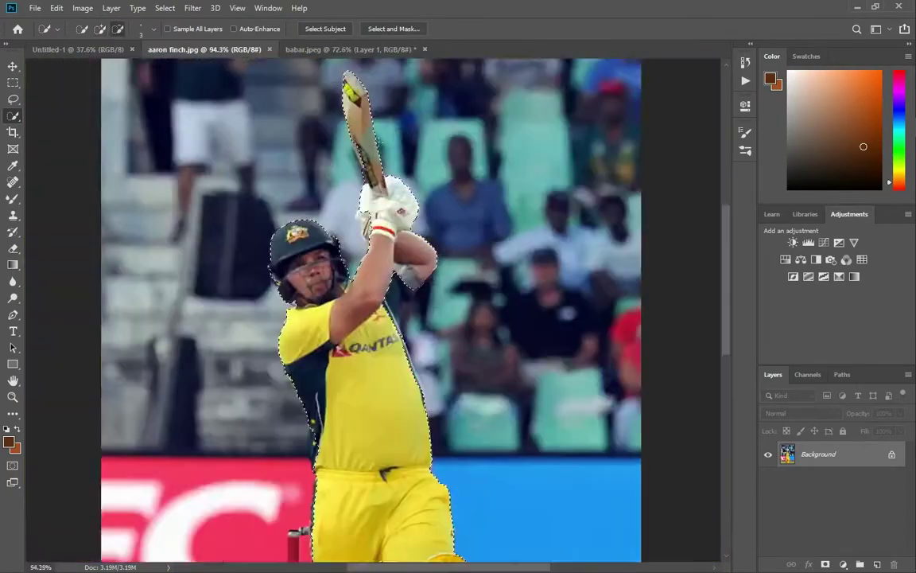
pyautogui.scroll(8, 395, 243)
pyautogui.moveTo(407, 368); pyautogui.dragTo(419, 399)
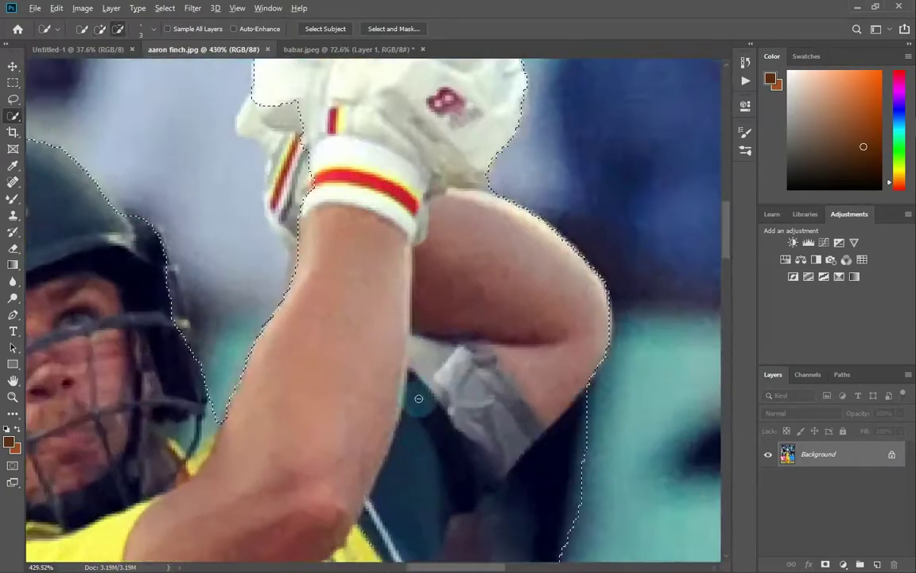
# Refine the selection with a size 7 brush around the raised elbow, shoulder and the shirt's side next to the sponsor lettering.
pyautogui.press(']')
pyautogui.press(']')
pyautogui.scroll(-3, 430, 381)
pyautogui.keyDown('alt'); pyautogui.moveTo(477, 374); pyautogui.dragTo(451, 451); pyautogui.keyUp('alt')
pyautogui.scroll(-3, 414, 398)
pyautogui.moveTo(381, 302); pyautogui.dragTo(399, 419)
pyautogui.scroll(-2, 398, 419)
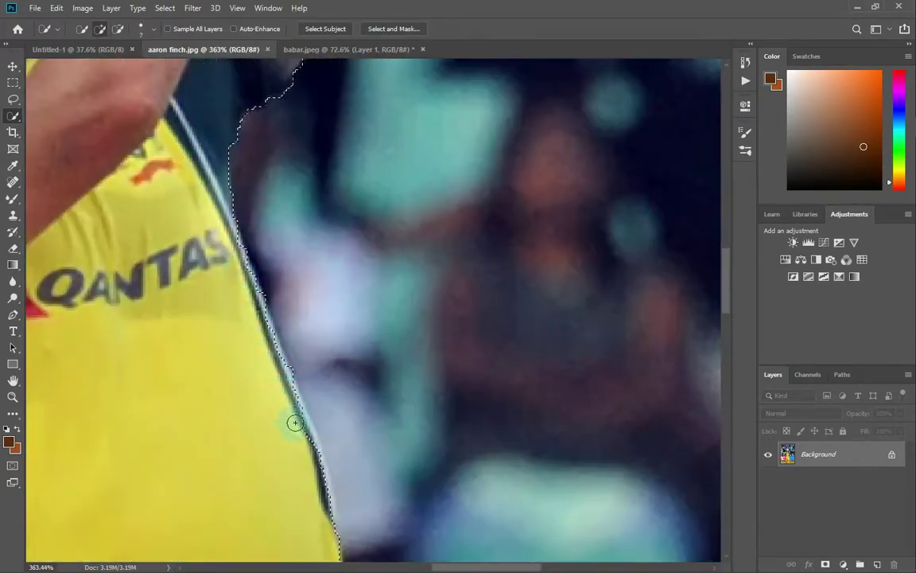
# Correct the selection along the shirt's dark side panel, the trousers' edge and the bat's blade.
pyautogui.scroll(2, 301, 421)
pyautogui.scroll(-6, 321, 412)
pyautogui.scroll(5, 369, 334)
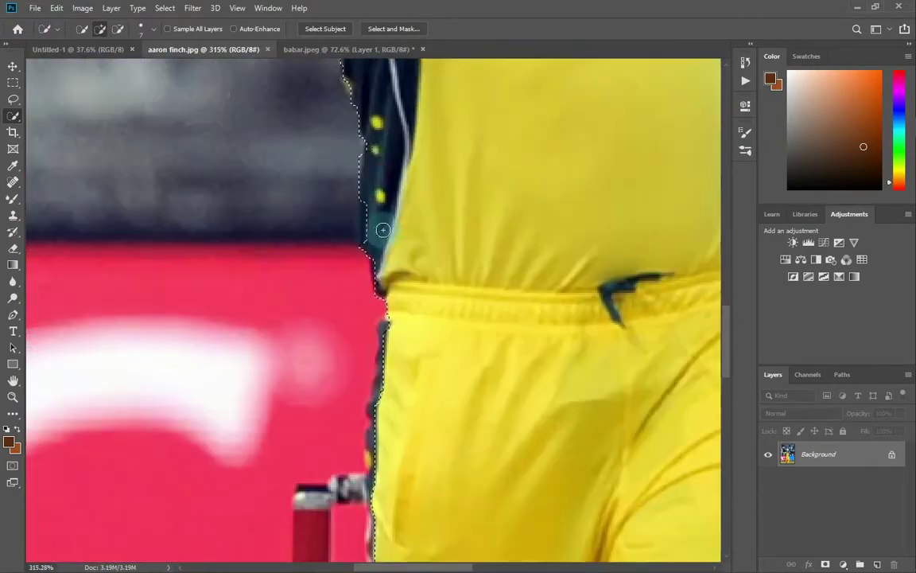
pyautogui.scroll(-6, 363, 407)
pyautogui.scroll(5, 351, 255)
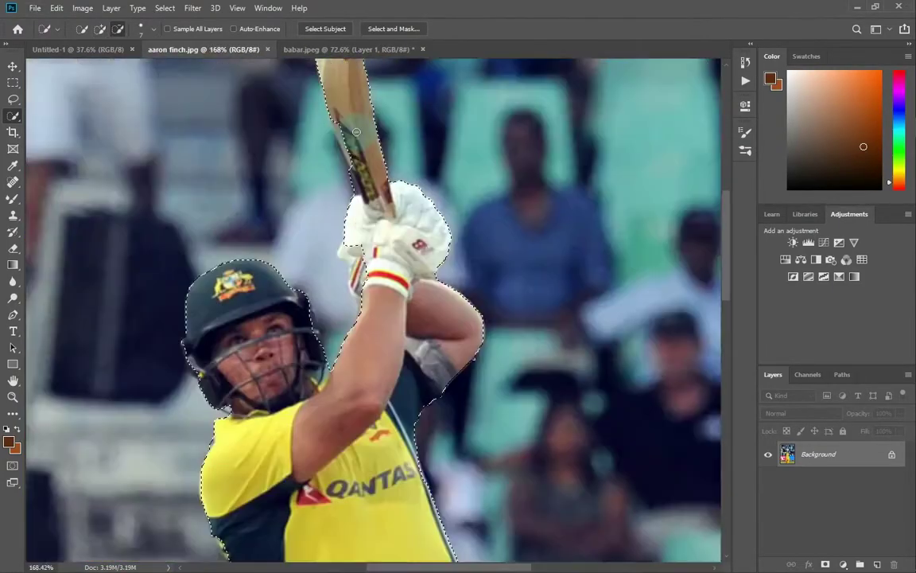
pyautogui.scroll(-6, 342, 235)
pyautogui.scroll(6, 427, 207)
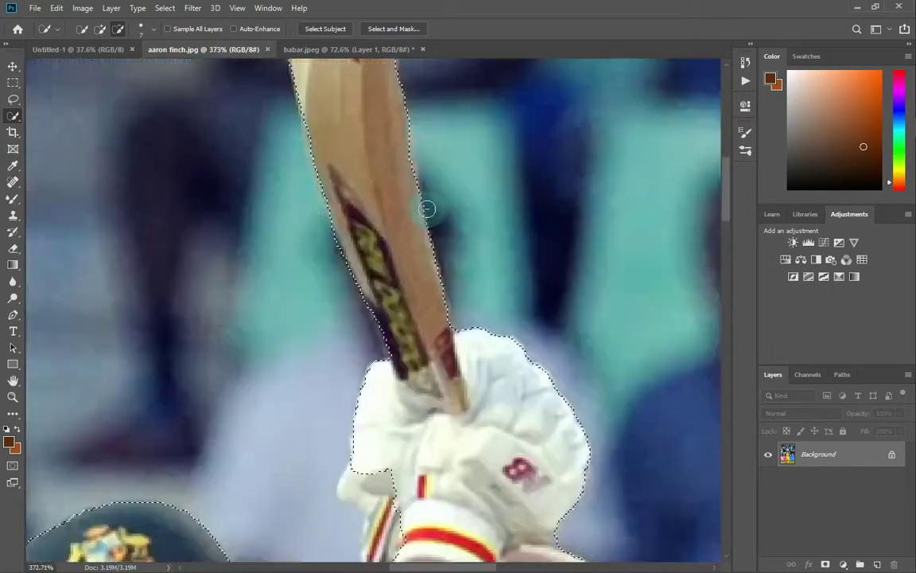
# Copy the selected yellow batsman to a new layer and hide the Background layer.
pyautogui.scroll(-5, 364, 429)
pyautogui.scroll(-2, 398, 357)
pyautogui.hotkey('ctrl', 'j')
pyautogui.click(768, 482)
pyautogui.scroll(-5, 429, 364)
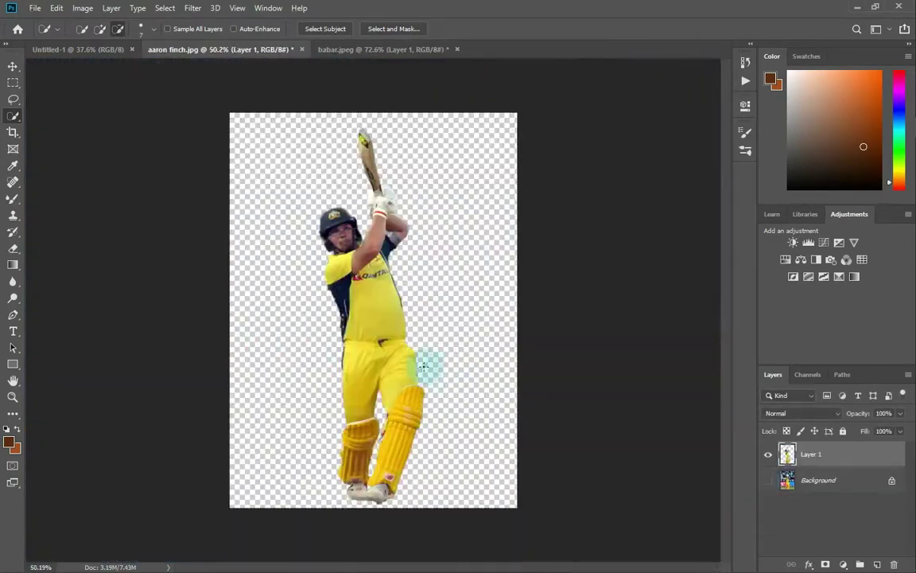
# Return to the Untitled-1 document and open the stadium image from disk.
pyautogui.click(89, 49)
pyautogui.click(35, 9)
pyautogui.click(50, 32)
pyautogui.doubleClick(576, 189)
pyautogui.click(35, 9)
pyautogui.click(51, 33)
pyautogui.doubleClick(221, 279)
# Move the stadium layer from Screenshot (9).png into the Untitled-1 document with the Move tool.
pyautogui.press('v')
pyautogui.moveTo(343, 308); pyautogui.dragTo(398, 366)
pyautogui.hotkey('ctrl', 'z')
pyautogui.hotkey('alt', 'd')
pyautogui.click(518, 49)
pyautogui.moveTo(457, 298); pyautogui.dragTo(460, 311)
pyautogui.scroll(4, 334, 330)
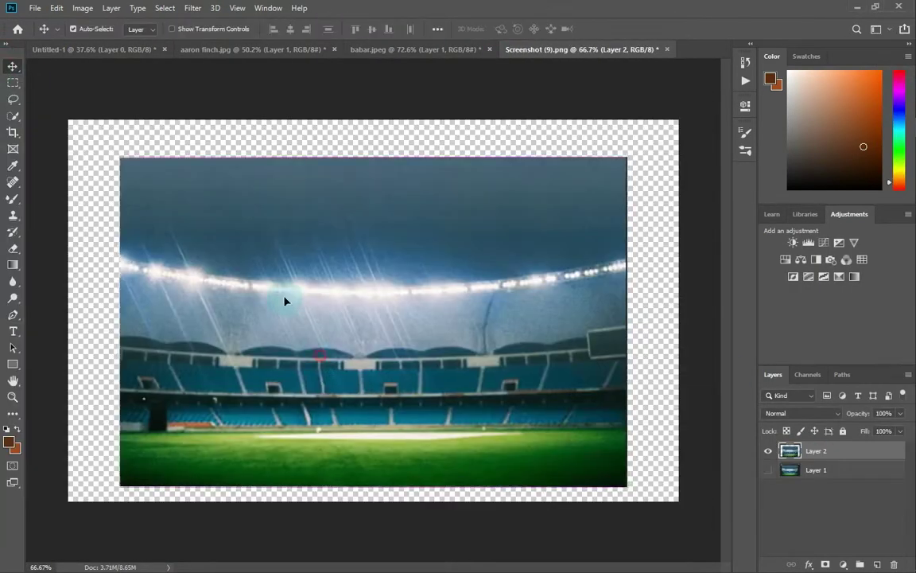
# Scale and position the stadium image with Free Transform so it fills the Untitled-1 canvas.
pyautogui.hotkey('ctrl', 't')
pyautogui.moveTo(476, 401); pyautogui.dragTo(574, 465)
pyautogui.moveTo(382, 319); pyautogui.dragTo(351, 267)
pyautogui.moveTo(544, 411); pyautogui.dragTo(619, 461)
pyautogui.press('Return')
pyautogui.moveTo(531, 375); pyautogui.dragTo(497, 323)
# Bring the cutouts from babar.jpeg and aaron finch.jpg into Untitled-1, placing the two batsmen on opposite sides of the stadium.
pyautogui.click(416, 50)
pyautogui.moveTo(352, 289); pyautogui.dragTo(122, 60)
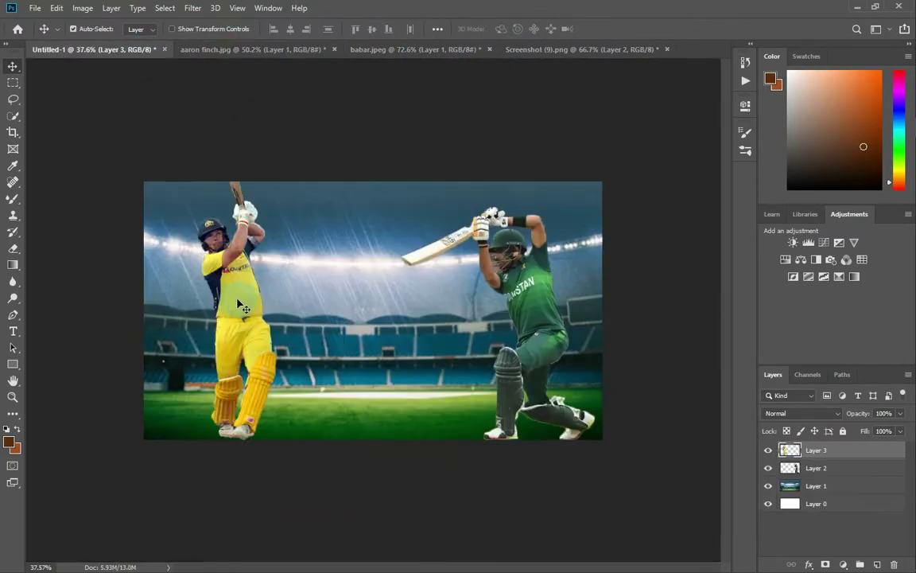
pyautogui.moveTo(237, 301); pyautogui.dragTo(239, 354)
# Enlarge the yellow batsman so his lower legs run off the canvas, and scale the green batsman to 91%.
pyautogui.hotkey('ctrl', 't')
pyautogui.moveTo(198, 211); pyautogui.dragTo(168, 101)
pyautogui.moveTo(233, 284); pyautogui.dragTo(241, 361)
pyautogui.moveTo(284, 181); pyautogui.dragTo(274, 255)
pyautogui.moveTo(239, 358); pyautogui.dragTo(251, 301)
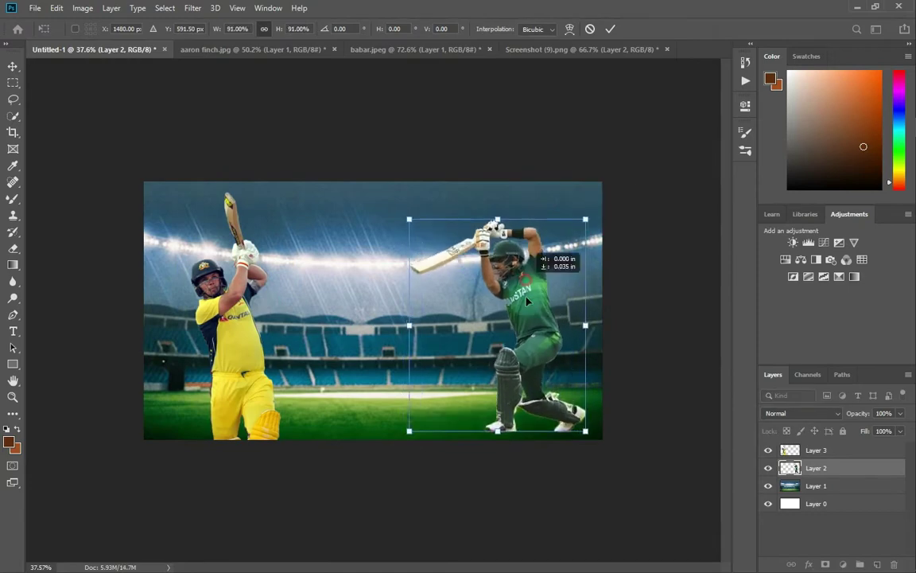
pyautogui.press('Return')
# Grade the yellow batsman with the Camera Raw Filter: temperature -25, exposure -0.65, contrast +6, shadows -5, clarity +13 and vibrance -37.
pyautogui.scroll(2, 203, 381)
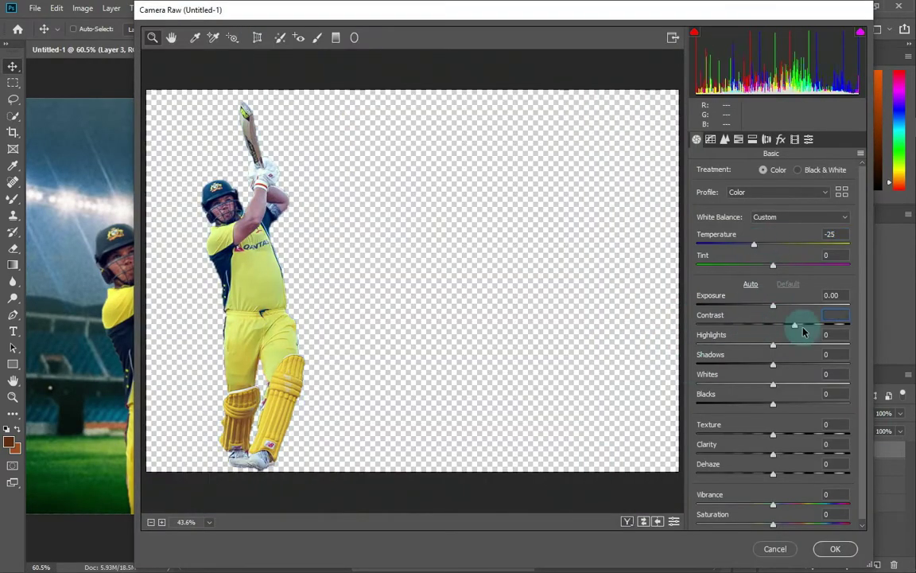
pyautogui.moveTo(804, 332); pyautogui.dragTo(778, 325)
pyautogui.moveTo(774, 306); pyautogui.dragTo(764, 309)
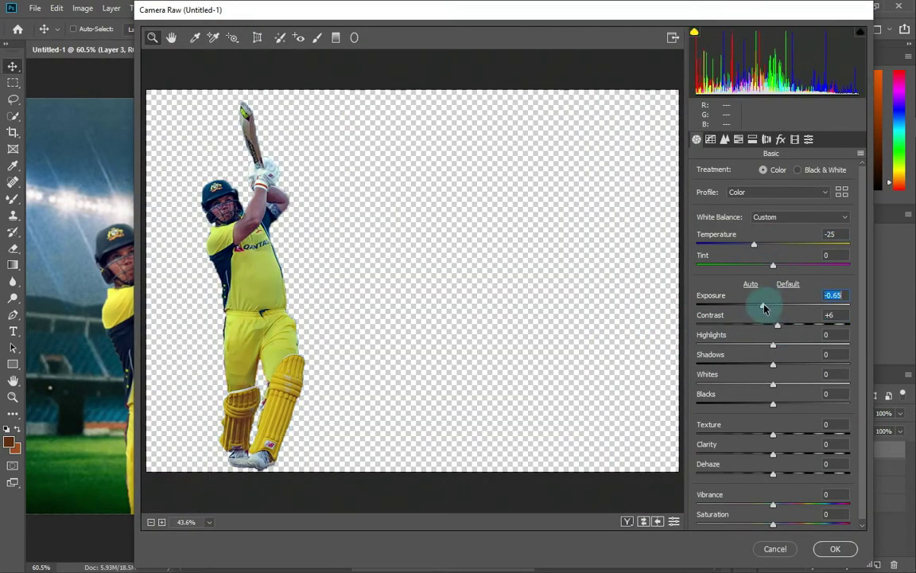
pyautogui.click(743, 501)
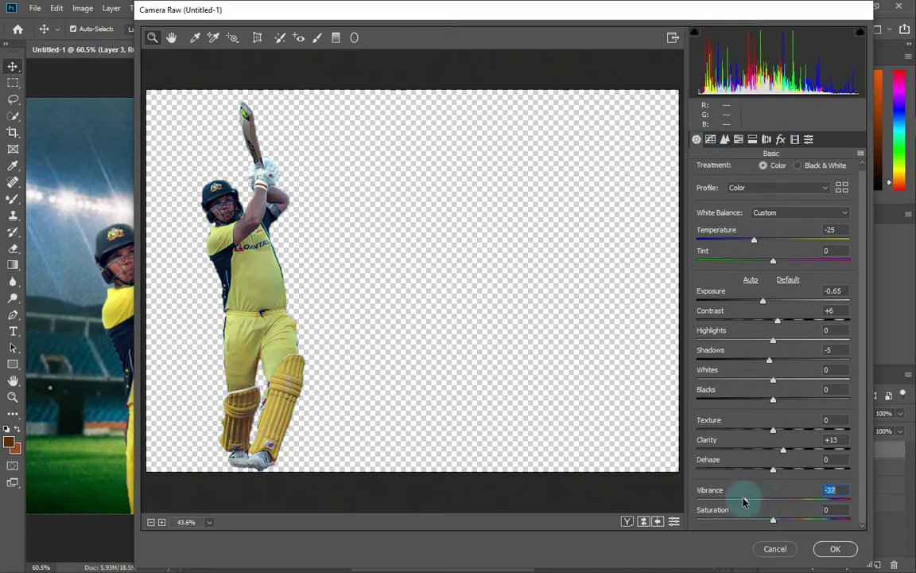
pyautogui.click(739, 139)
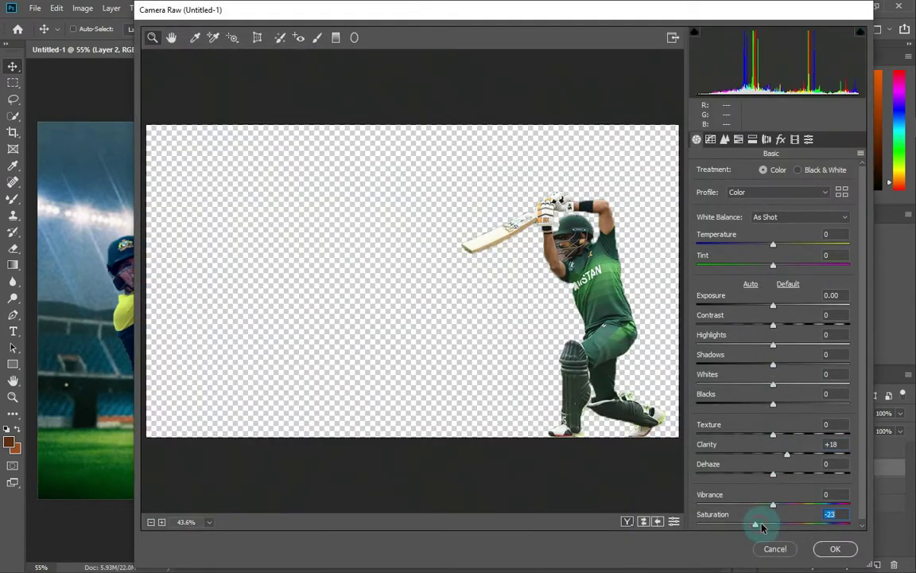
# Grade the green batsman with the Camera Raw Filter using clarity +18 and saturation -23, and open its HSL adjustments.
pyautogui.click(738, 140)
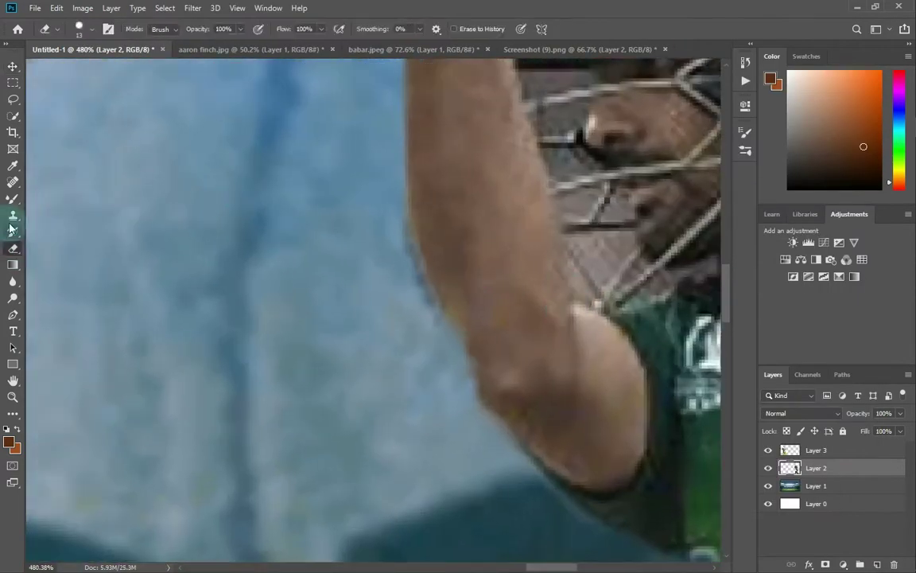
# Extend the skin along the green batsman's forearm and elbow with the Clone Stamp, and trim the edge smooth with the Eraser.
pyautogui.moveTo(456, 321); pyautogui.dragTo(454, 412)
pyautogui.moveTo(431, 281); pyautogui.dragTo(487, 342)
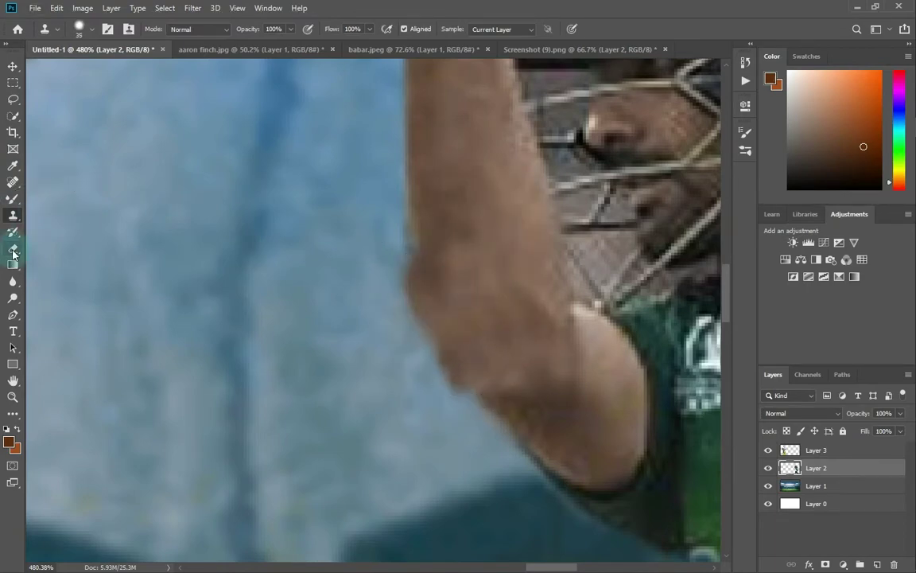
pyautogui.moveTo(454, 435); pyautogui.dragTo(440, 433)
pyautogui.scroll(-5, 401, 334)
pyautogui.scroll(5, 401, 342)
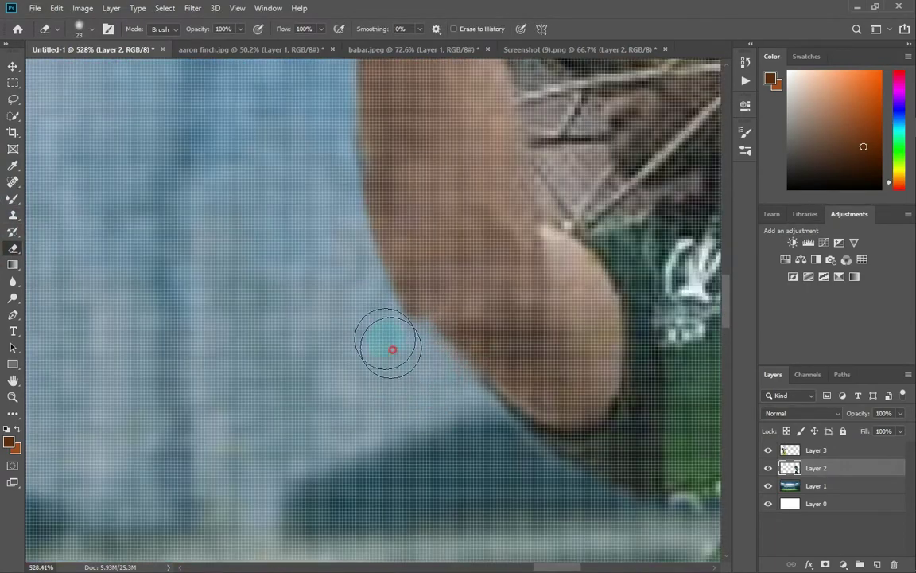
pyautogui.scroll(-9, 308, 386)
pyautogui.scroll(-2, 308, 386)
# Erase the background remnants between the green batsman's wristband and helmet with a small Eraser brush.
pyautogui.click(13, 67)
pyautogui.scroll(1, 620, 344)
pyautogui.hotkey('ctrl', 'shift', 'a')
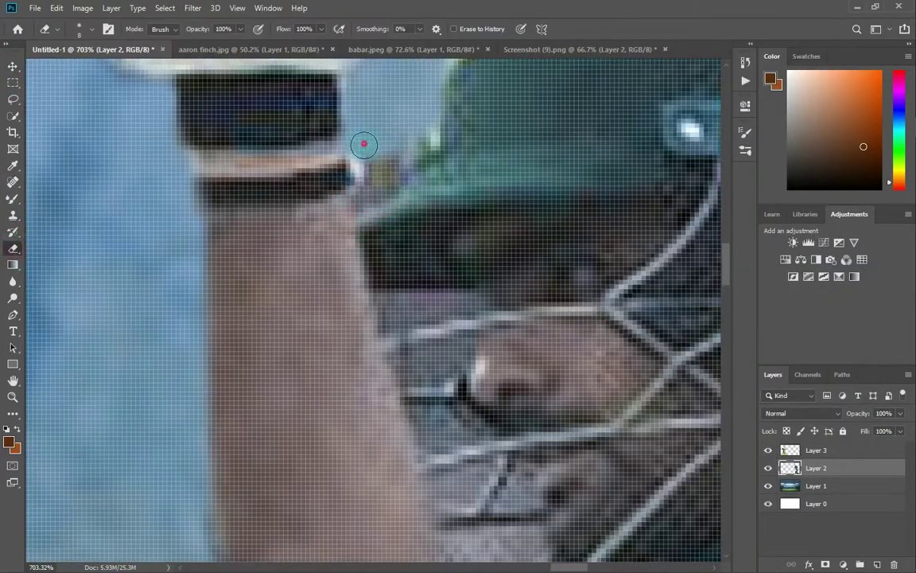
pyautogui.scroll(-8, 605, 493)
pyautogui.scroll(6, 494, 423)
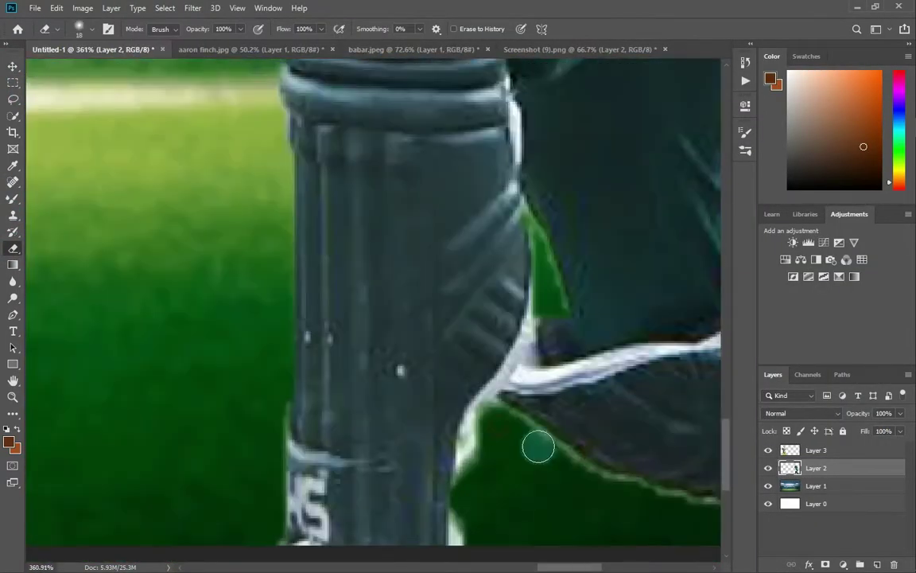
# Erase the leftover fringe around the green batsman's leg pads with an 18-pixel Eraser.
pyautogui.scroll(-1, 640, 501)
pyautogui.moveTo(346, 404); pyautogui.dragTo(342, 531)
pyautogui.scroll(2, 357, 377)
pyautogui.scroll(-8, 358, 375)
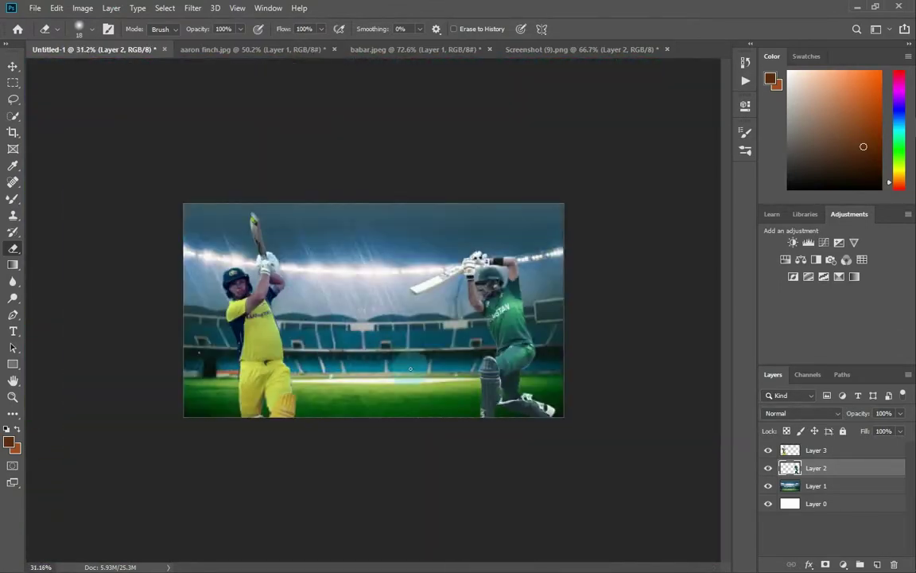
# Add a Hue/Saturation adjustment clipped to the yellow batsman's layer, shifting its hue slightly and lowering its lightness.
pyautogui.scroll(3, 413, 377)
pyautogui.click(786, 259)
pyautogui.moveTo(636, 193)
pyautogui.mouseDown()
pyautogui.moveTo(604, 191)
pyautogui.moveTo(626, 191)
pyautogui.mouseUp()
pyautogui.moveTo(840, 450); pyautogui.dragTo(840, 446)
pyautogui.moveTo(627, 192)
pyautogui.mouseDown()
pyautogui.moveTo(669, 200)
pyautogui.moveTo(633, 196)
pyautogui.mouseUp()
pyautogui.rightClick(859, 451)
pyautogui.click(726, 278)
pyautogui.moveTo(636, 241); pyautogui.dragTo(622, 242)
pyautogui.click(709, 101)
# Add a Hue/Saturation adjustment clipped to the green batsman's Layer 2 with lightness -15.
pyautogui.click(875, 486)
pyautogui.click(786, 259)
pyautogui.rightClick(849, 486)
pyautogui.click(720, 280)
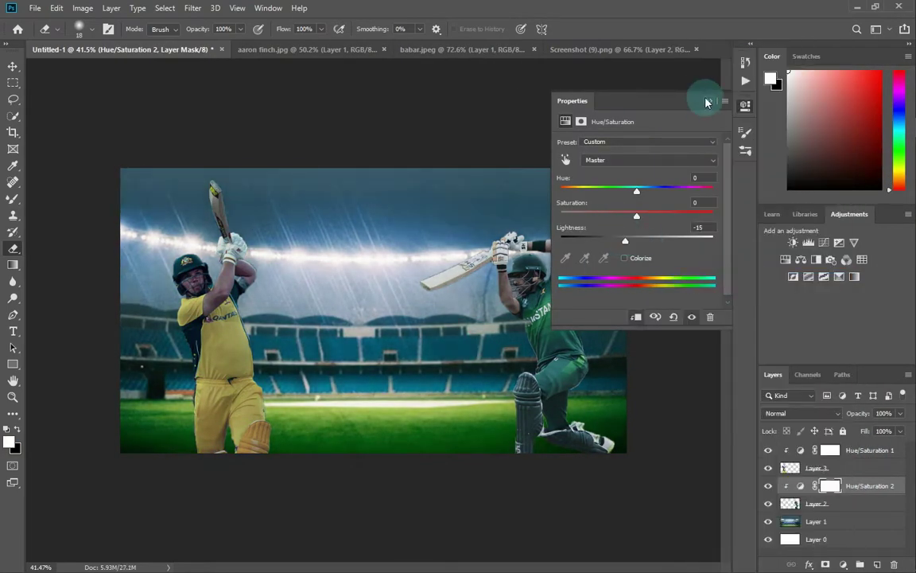
pyautogui.click(708, 101)
# Add a second Hue/Saturation adjustment clipped to the green batsman, raise its lightness strongly, invert its mask, and have the Brush tool selected.
pyautogui.click(12, 69)
pyautogui.scroll(10, 493, 288)
pyautogui.click(12, 245)
pyautogui.click(6, 200)
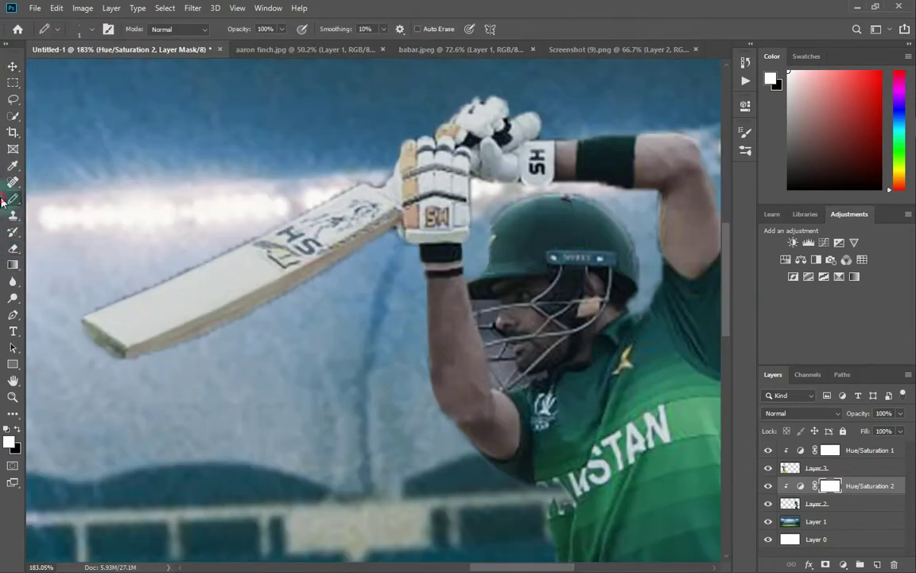
pyautogui.click(54, 201)
pyautogui.scroll(-12, 466, 393)
pyautogui.click(785, 259)
pyautogui.rightClick(843, 486)
pyautogui.click(720, 280)
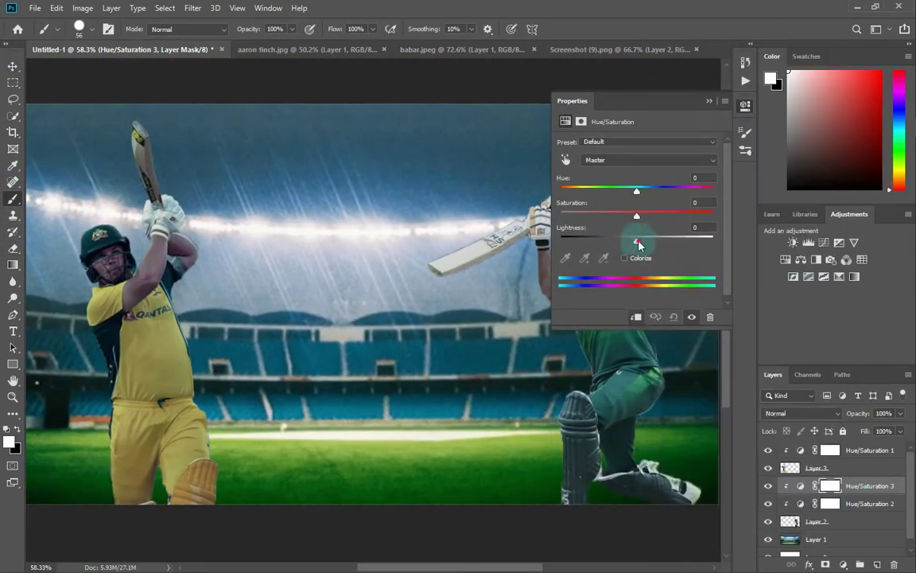
pyautogui.moveTo(638, 243); pyautogui.dragTo(695, 245)
pyautogui.hotkey('ctrl', 'i')
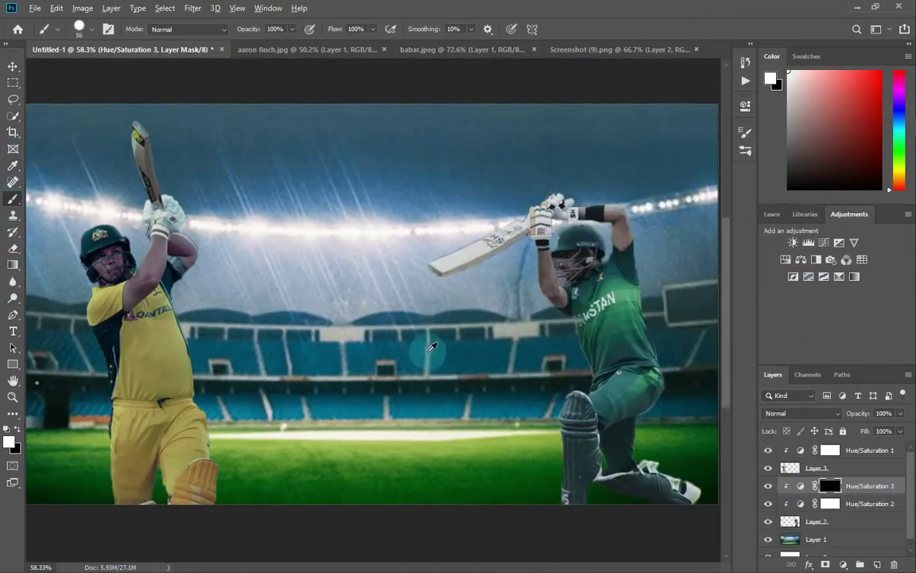
# Paint white on the Hue/Saturation 3 mask along the edges of the green batsman's bat to create rim light.
pyautogui.scroll(10, 548, 215)
pyautogui.moveTo(405, 216); pyautogui.dragTo(398, 96)
pyautogui.scroll(3, 195, 363)
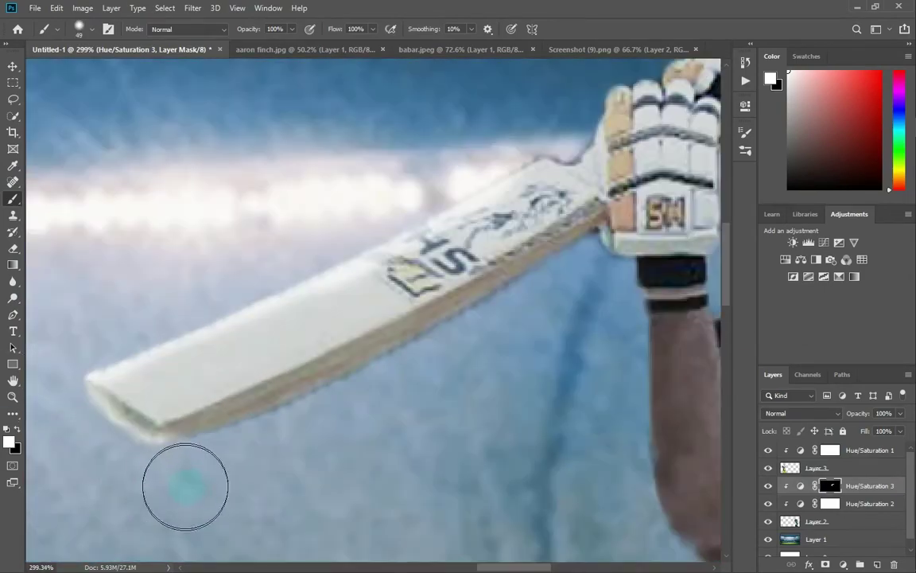
# Paint rim light on the same mask down the outer edge of the green batsman's forearm and elbow.
pyautogui.scroll(-3, 615, 513)
pyautogui.scroll(5, 636, 525)
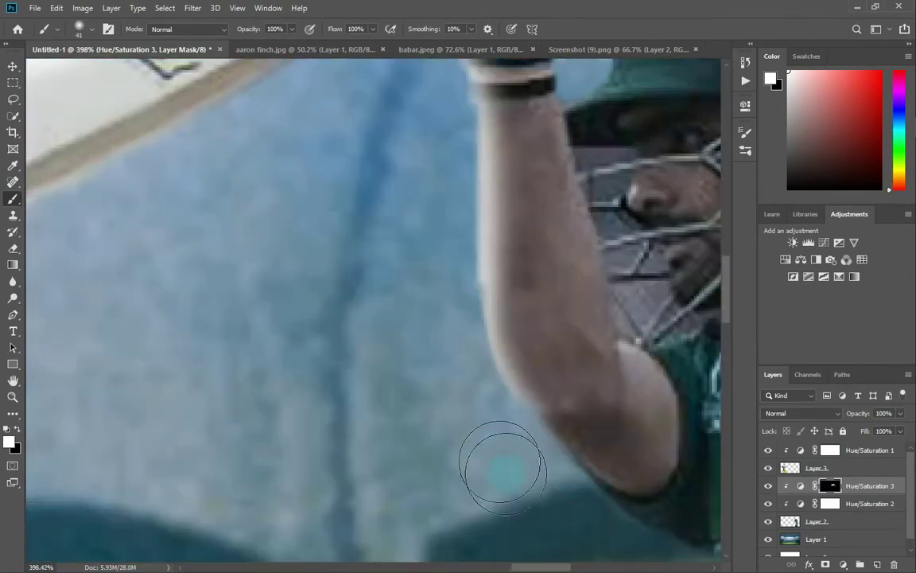
pyautogui.scroll(3, 501, 470)
pyautogui.moveTo(439, 378); pyautogui.dragTo(534, 453)
pyautogui.scroll(-6, 525, 450)
pyautogui.scroll(8, 523, 450)
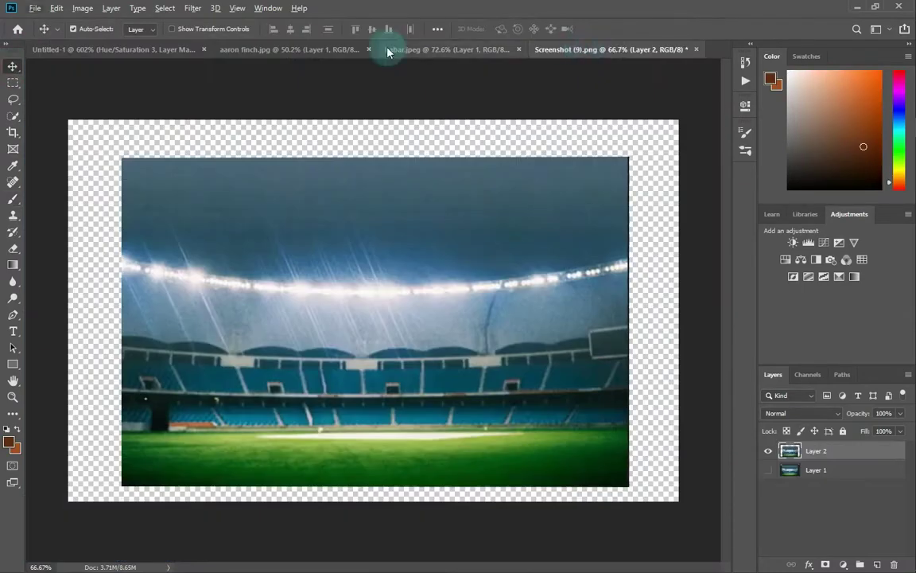
# Copy the "PA" lettering from babar.jpeg into the composite and fit it onto the green batsman's shirt.
pyautogui.click(385, 48)
pyautogui.scroll(2, 314, 288)
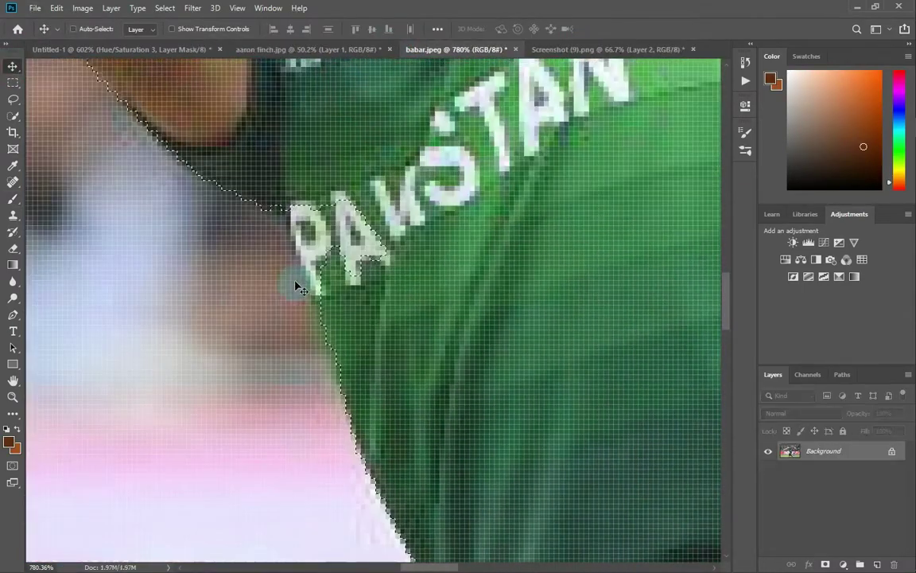
pyautogui.scroll(2, 299, 282)
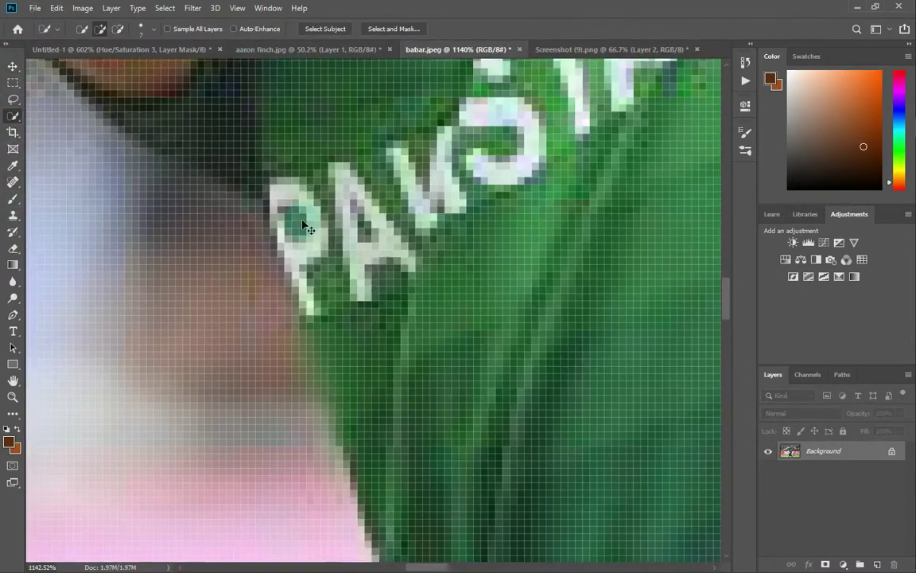
pyautogui.hotkey('ctrl', 'j')
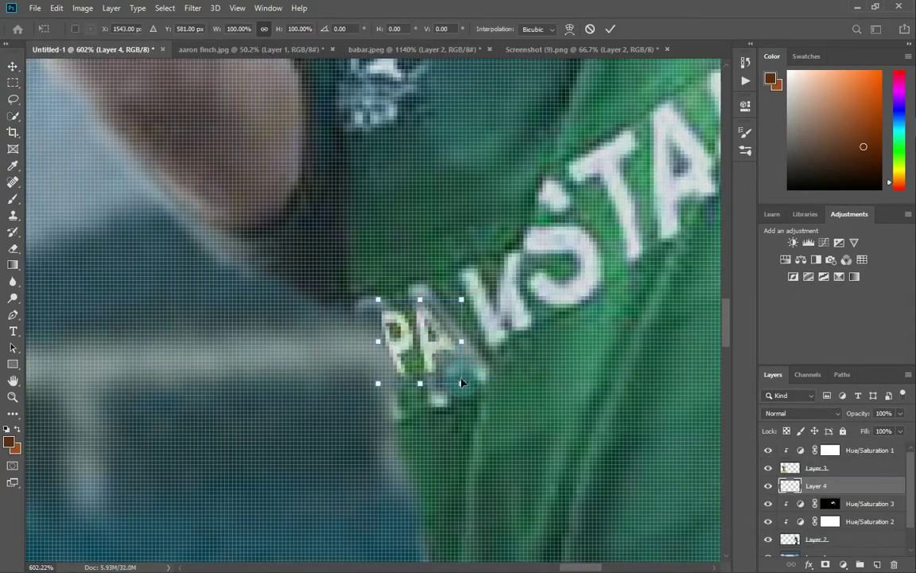
pyautogui.moveTo(453, 388); pyautogui.dragTo(455, 390)
pyautogui.press('Return')
# Merge the lettering layer into the green batsman's layer and clip Hue/Saturation 2 and 3 to the merged layer.
pyautogui.moveTo(824, 486); pyautogui.dragTo(832, 528)
pyautogui.rightClick(846, 523)
pyautogui.click(720, 275)
pyautogui.scroll(-8, 72, 297)
pyautogui.click(866, 505)
pyautogui.keyDown('ctrl'); pyautogui.click(857, 488); pyautogui.keyUp('ctrl')
pyautogui.click(842, 522)
pyautogui.click(863, 504)
pyautogui.keyDown('ctrl'); pyautogui.click(861, 487); pyautogui.keyUp('ctrl')
pyautogui.rightClick(861, 489)
pyautogui.click(720, 278)
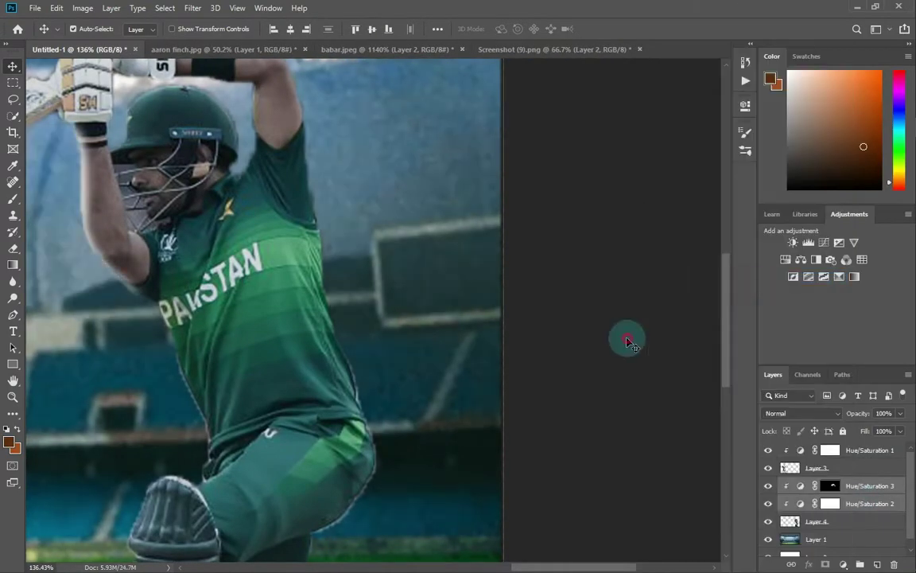
# Paint white on the Hue/Saturation 3 mask along the front edge of the green batsman's shirt.
pyautogui.scroll(3, 323, 183)
pyautogui.click(13, 199)
pyautogui.click(830, 486)
pyautogui.moveTo(196, 388); pyautogui.dragTo(279, 498)
pyautogui.scroll(-3, 279, 498)
pyautogui.moveTo(302, 417); pyautogui.dragTo(285, 416)
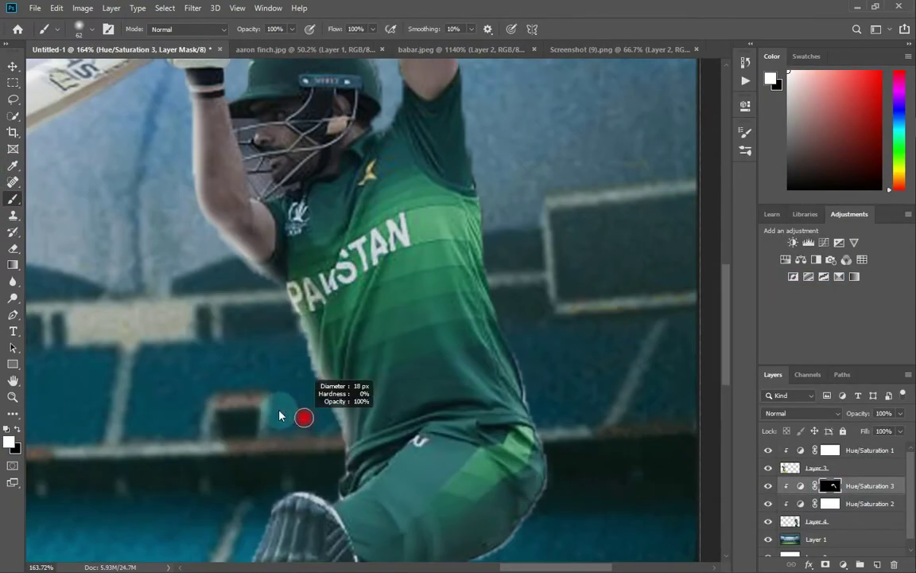
# Paint a highlight along the green shirt's central fold on the mask and soften it with black.
pyautogui.scroll(7, 342, 306)
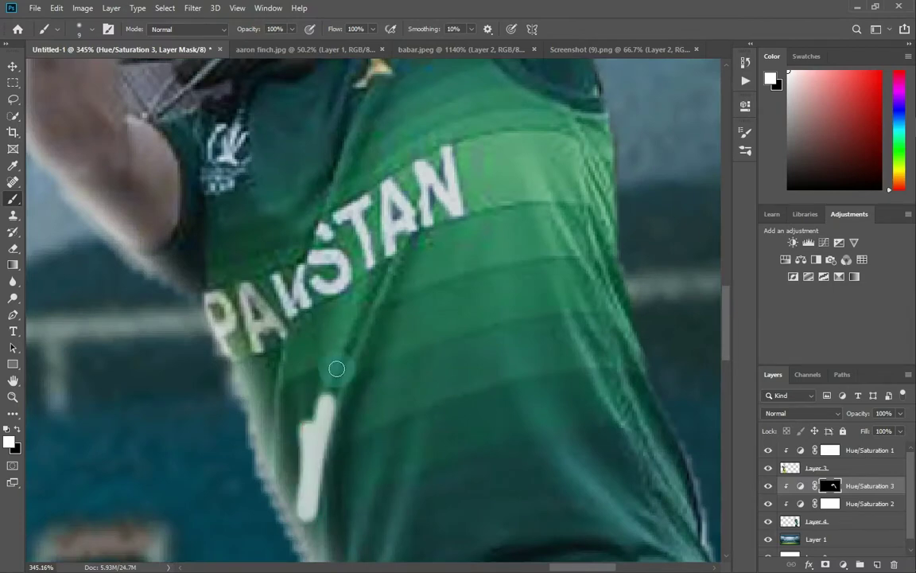
pyautogui.moveTo(357, 275); pyautogui.dragTo(314, 342)
pyautogui.press('x')
pyautogui.moveTo(347, 280); pyautogui.dragTo(290, 300)
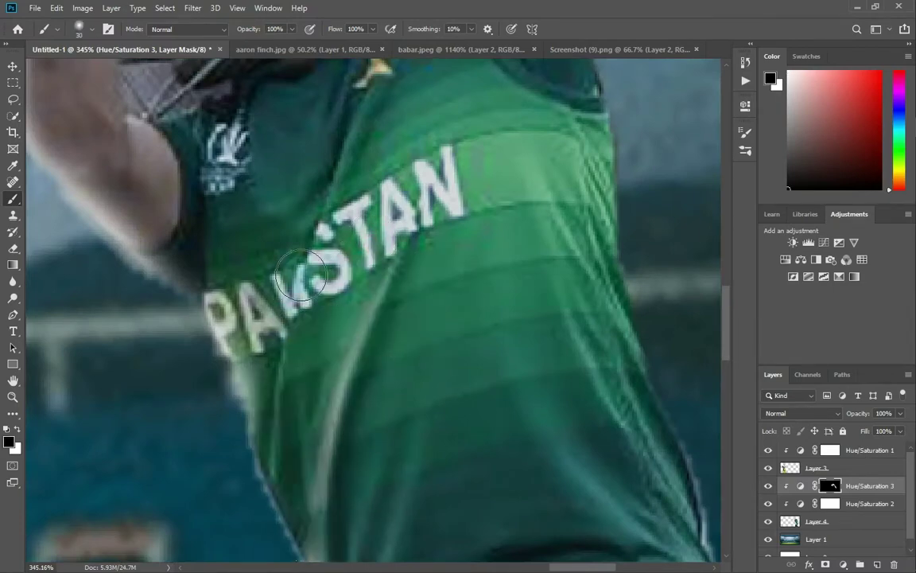
# Paint white rim light on the same mask down the green batsman's waist and along his front leg pad.
pyautogui.scroll(-2, 274, 326)
pyautogui.press('x')
pyautogui.scroll(-3, 260, 454)
pyautogui.scroll(-2, 292, 413)
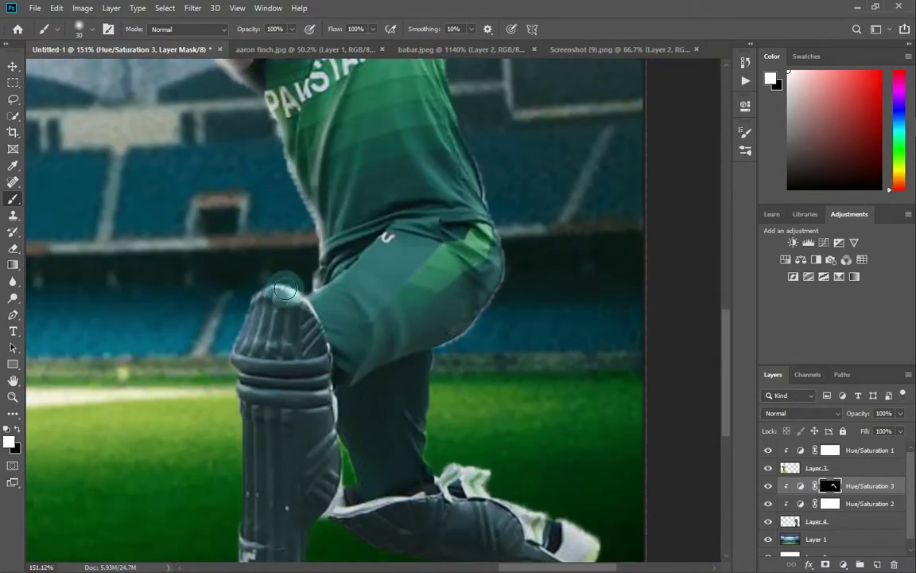
pyautogui.scroll(-2, 190, 342)
# Paint rim light on the mask over the green batsman's helmet, gloves and the length of his bat.
pyautogui.scroll(5, 379, 205)
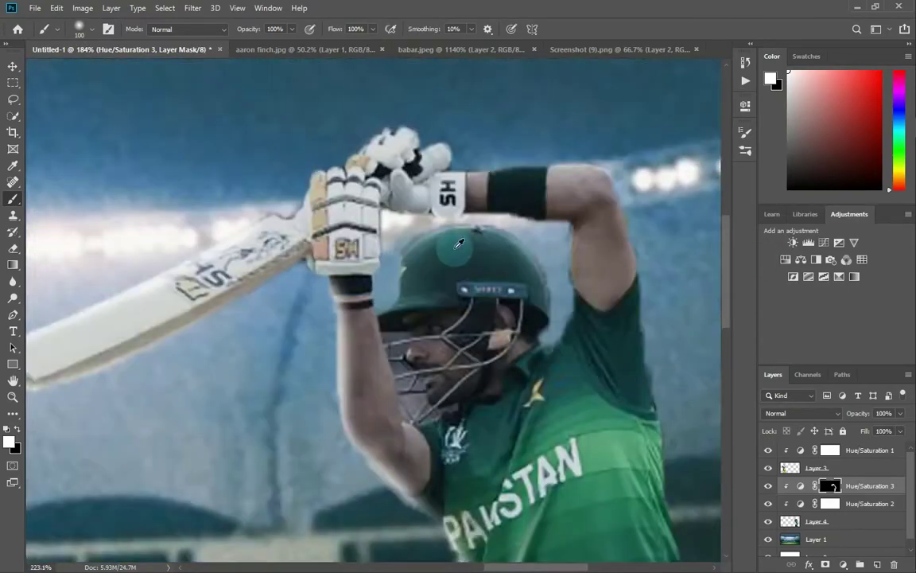
pyautogui.scroll(3, 309, 384)
pyautogui.scroll(-5, 408, 324)
pyautogui.scroll(4, 355, 141)
pyautogui.moveTo(356, 140)
pyautogui.mouseDown()
pyautogui.moveTo(379, 142)
pyautogui.moveTo(337, 194)
pyautogui.mouseUp()
pyautogui.scroll(-5, 337, 199)
pyautogui.scroll(3, 79, 406)
pyautogui.moveTo(445, 246); pyautogui.dragTo(151, 366)
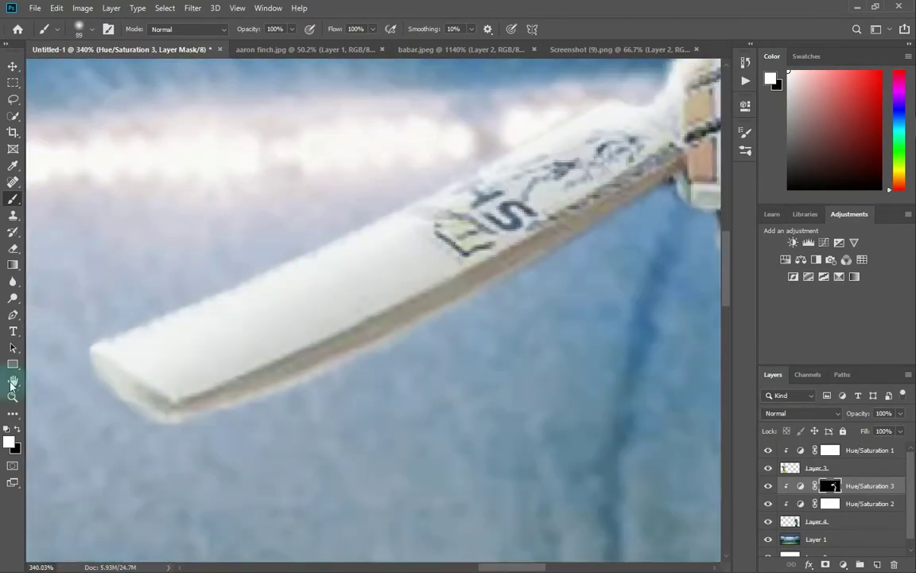
# Add a Hue/Saturation adjustment clipped to the yellow batsman with lightness +100 and invert its mask.
pyautogui.scroll(-5, 48, 383)
pyautogui.click(869, 451)
pyautogui.click(745, 106)
pyautogui.click(786, 259)
pyautogui.click(636, 317)
pyautogui.moveTo(636, 240); pyautogui.dragTo(749, 246)
pyautogui.hotkey('ctrl', 'i')
# Paint white on the Hue/Saturation 4 mask along the yellow batsman's gloves, bent elbow and upper arm.
pyautogui.scroll(8, 170, 145)
pyautogui.moveTo(191, 104)
pyautogui.mouseDown()
pyautogui.moveTo(254, 191)
pyautogui.moveTo(273, 235)
pyautogui.mouseUp()
pyautogui.hotkey('ctrl', 'z')
pyautogui.scroll(-5, 382, 465)
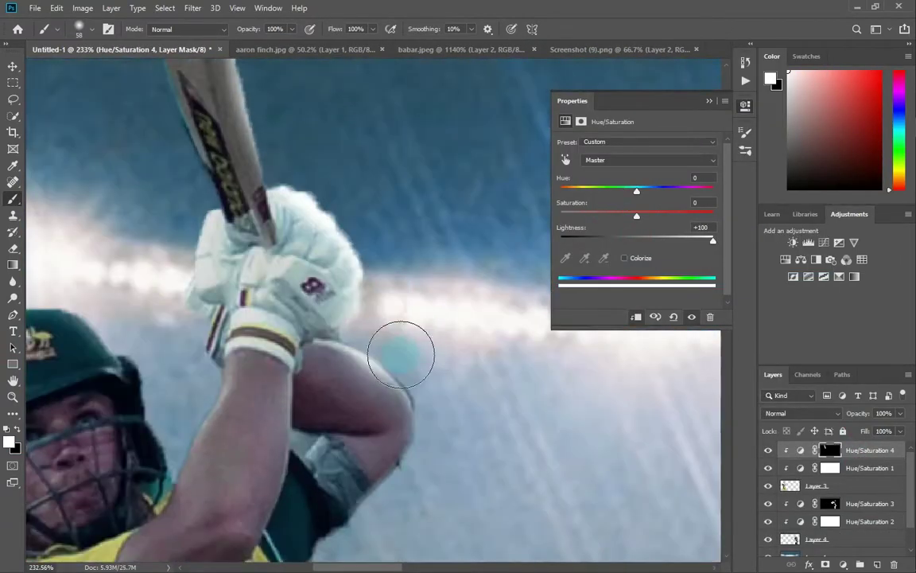
pyautogui.scroll(-10, 436, 422)
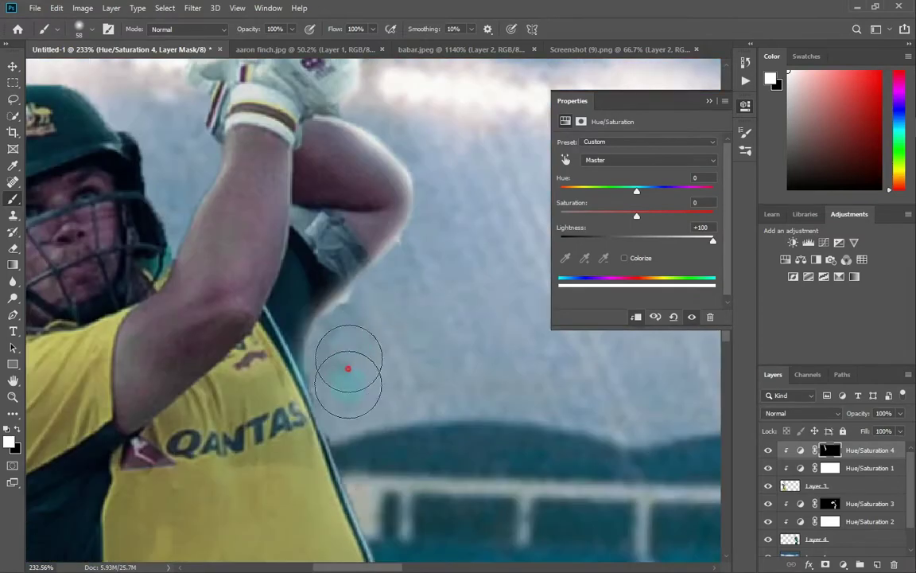
# Paint rim light with a 90 px brush down the yellow batsman's shirt, trousers and leg pad on the floodlit side.
pyautogui.press(']')
pyautogui.press(']')
pyautogui.press(']')
pyautogui.press(']')
pyautogui.scroll(-2, 525, 366)
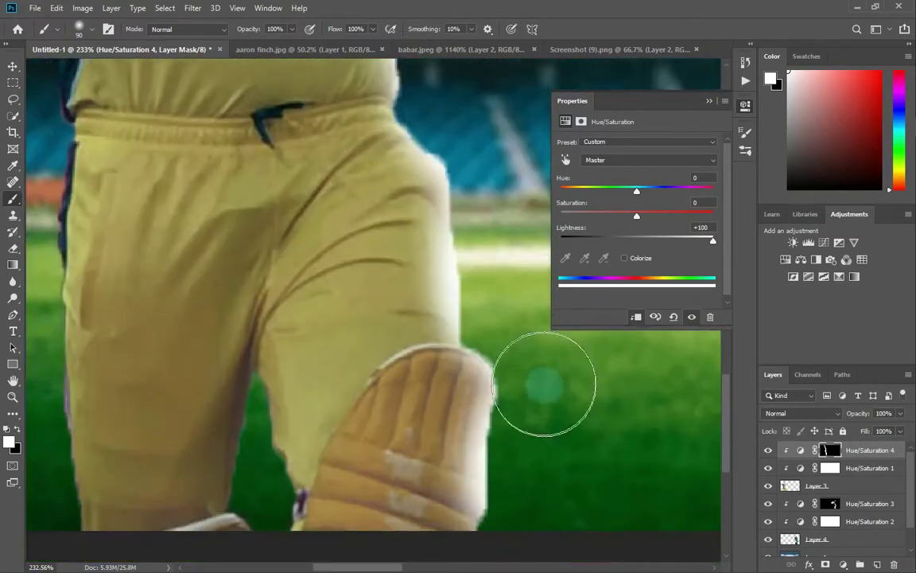
# Paint a thin rim light inside the gap between the yellow batsman's legs, trimming the excess with a 40 px black brush.
pyautogui.scroll(2, 247, 474)
pyautogui.press('[')
pyautogui.press('[')
pyautogui.press('[')
pyautogui.press('[')
pyautogui.press('[')
pyautogui.press('[')
pyautogui.press('[')
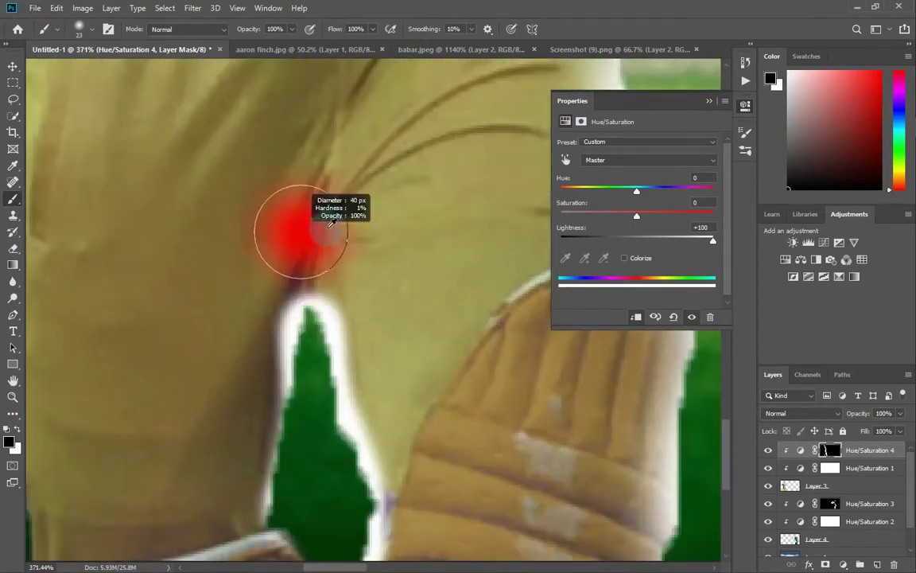
pyautogui.scroll(-9, 330, 358)
pyautogui.scroll(7, 216, 436)
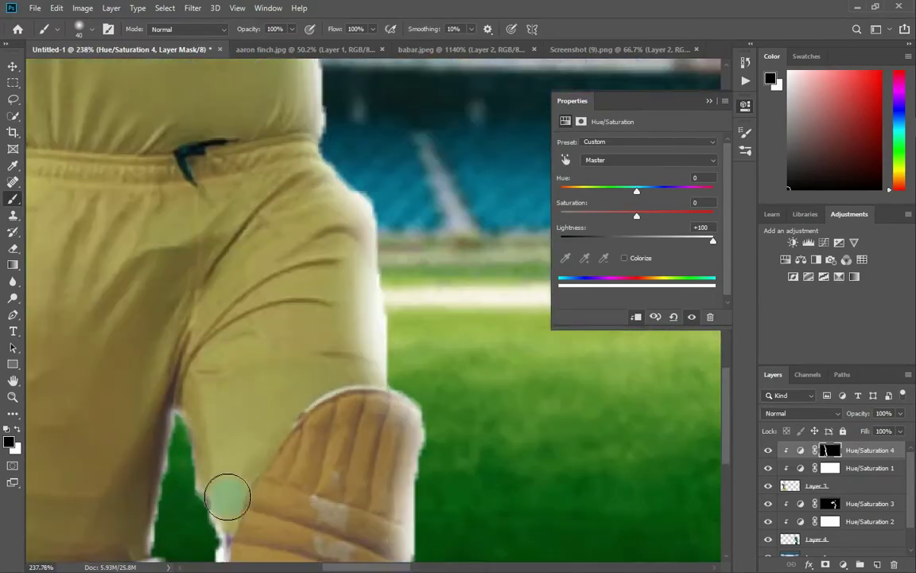
# Strengthen the rim light around the yellow batsman's armpit and shirt side with a white brush of about 96 px.
pyautogui.scroll(-3, 215, 445)
pyautogui.press('x')
pyautogui.scroll(-4, 119, 382)
pyautogui.scroll(3, 219, 294)
pyautogui.scroll(3, 221, 312)
pyautogui.press(']')
pyautogui.press(']')
pyautogui.press(']')
pyautogui.press(']')
pyautogui.press(']')
pyautogui.press(']')
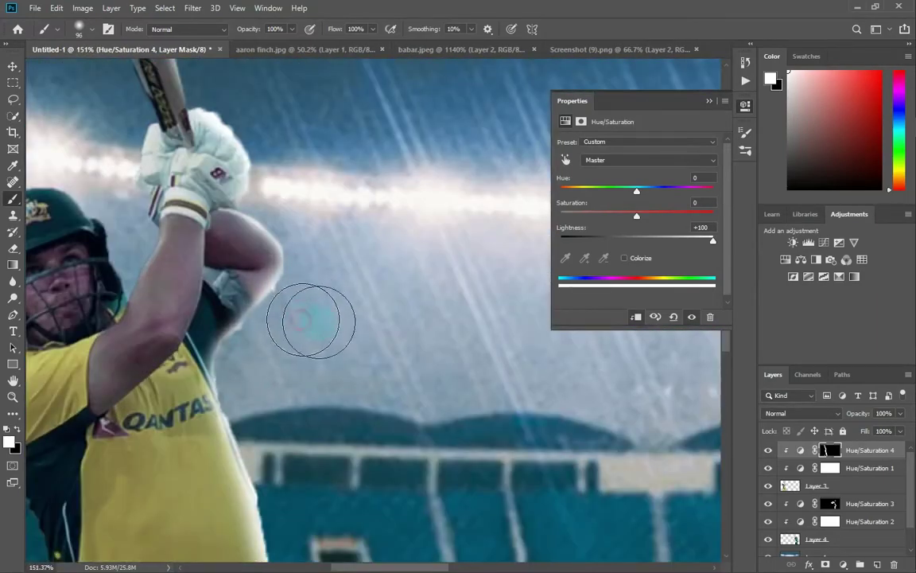
# Paint rim light over the yellow batsman's helmet and along his front forearm with a smaller white brush.
pyautogui.scroll(-1, 301, 320)
pyautogui.scroll(4, 132, 174)
pyautogui.scroll(-3, 196, 215)
pyautogui.scroll(4, 111, 187)
pyautogui.press('[')
pyautogui.press('[')
pyautogui.press('[')
pyautogui.press('[')
pyautogui.press('[')
pyautogui.press('[')
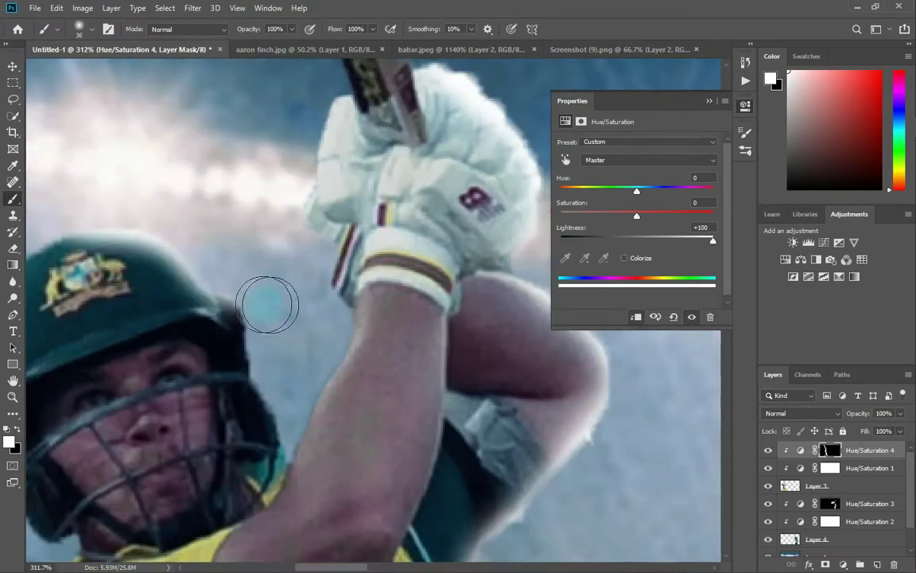
pyautogui.keyDown('alt'); pyautogui.rightClick(255, 283); pyautogui.keyUp('alt')
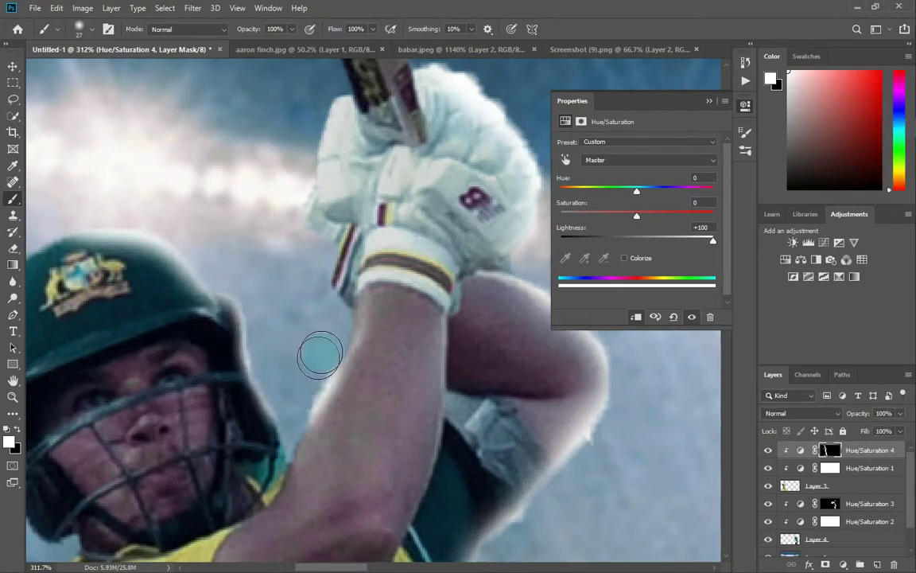
# Extend the yellow batsman's rim light along his body on the Hue/Saturation 4 mask with a larger brush.
pyautogui.scroll(-4, 287, 182)
pyautogui.press(']')
pyautogui.press(']')
pyautogui.press(']')
pyautogui.press(']')
pyautogui.press(']')
pyautogui.press(']')
pyautogui.moveTo(288, 210)
pyautogui.mouseDown()
pyautogui.moveTo(318, 100)
pyautogui.moveTo(358, 374)
pyautogui.mouseUp()
pyautogui.scroll(2, 265, 151)
pyautogui.scroll(-4, 373, 262)
pyautogui.scroll(5, 320, 262)
pyautogui.scroll(-10, 228, 159)
pyautogui.scroll(4, 254, 312)
# Build up a soft glow over the yellow batsman's body with a 283 px brush at 8% opacity.
pyautogui.keyDown('alt'); pyautogui.rightClick(288, 322); pyautogui.keyUp('alt')
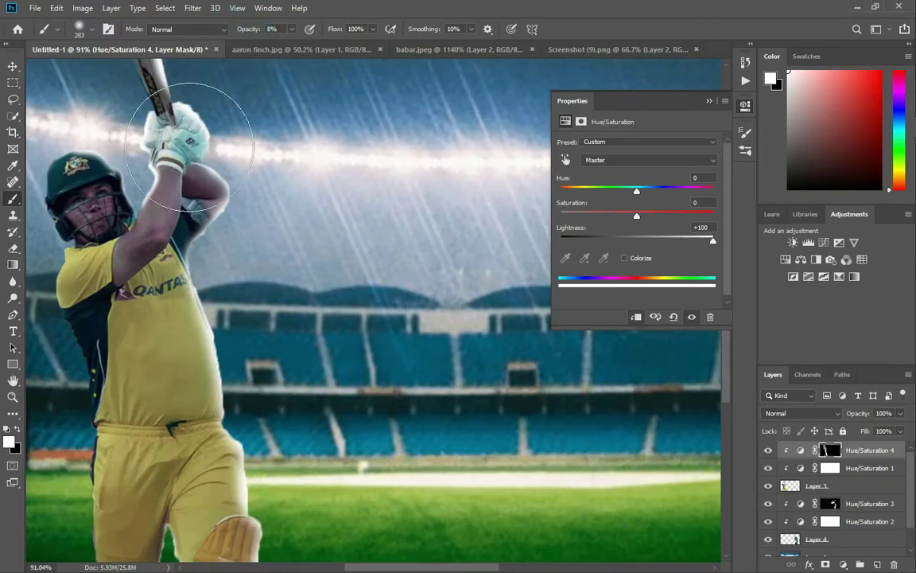
pyautogui.moveTo(192, 26); pyautogui.dragTo(190, 27)
pyautogui.moveTo(190, 333); pyautogui.dragTo(191, 474)
pyautogui.scroll(-6, 243, 364)
# Close the adjustment properties and add faint light along the yellow batsman's other side with a smaller 8% opacity brush.
pyautogui.click(710, 101)
pyautogui.scroll(5, 246, 397)
pyautogui.press('[')
pyautogui.press('[')
pyautogui.press('[')
pyautogui.press('[')
pyautogui.press('[')
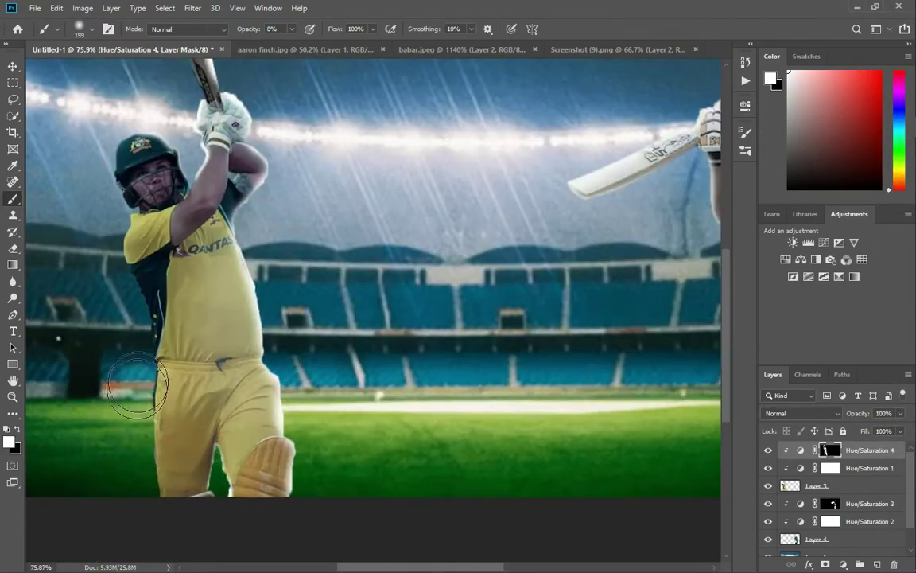
pyautogui.scroll(-3, 132, 422)
pyautogui.scroll(2, 358, 420)
pyautogui.press(']')
pyautogui.press(']')
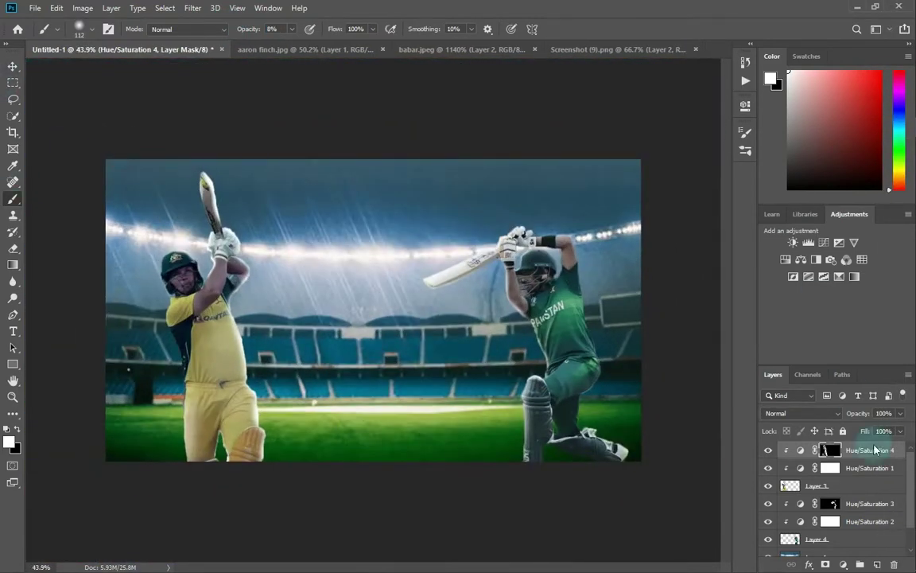
# Add an empty layer above all the others and adjust the opacity of the soft white brush.
pyautogui.click(877, 565)
pyautogui.moveTo(246, 29); pyautogui.dragTo(248, 29)
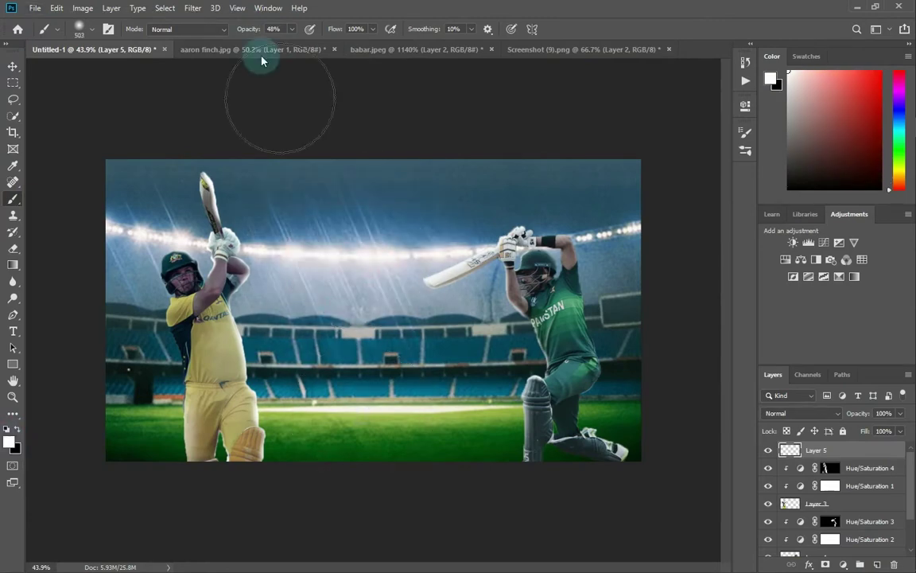
pyautogui.scroll(3, 406, 195)
pyautogui.press('4')
pyautogui.press('5')
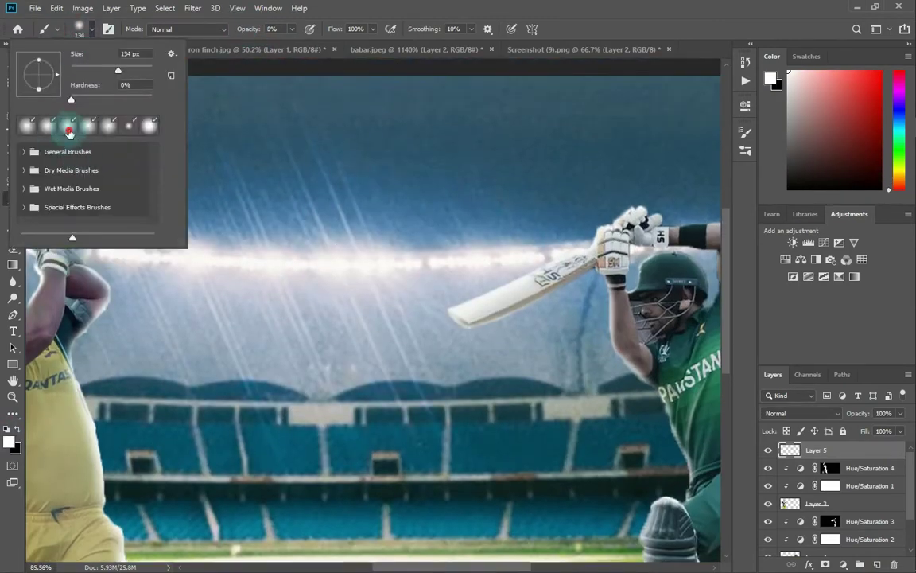
# Lower the opacity of the white haze layer above the stadium and paint white glows over the floodlights on a new layer.
pyautogui.scroll(-3, 297, 204)
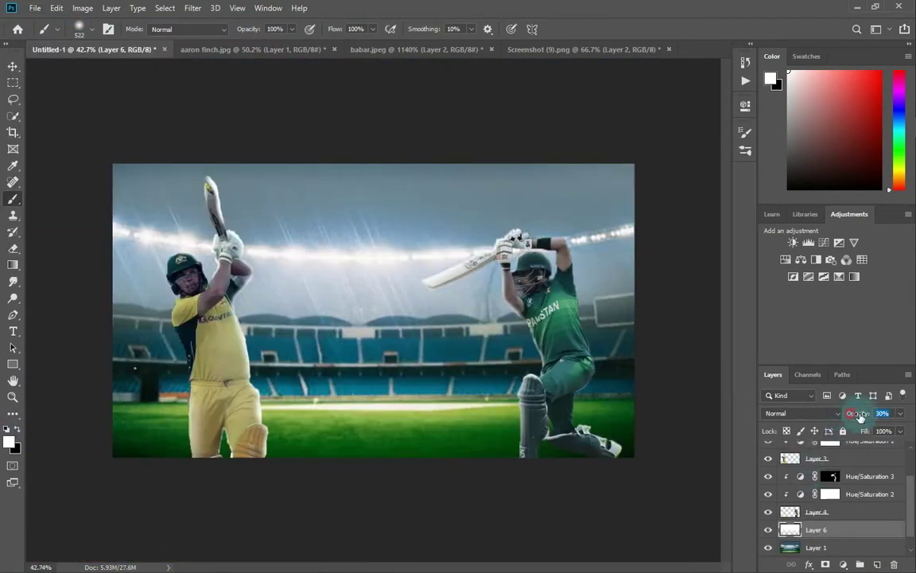
pyautogui.moveTo(859, 414); pyautogui.dragTo(836, 411)
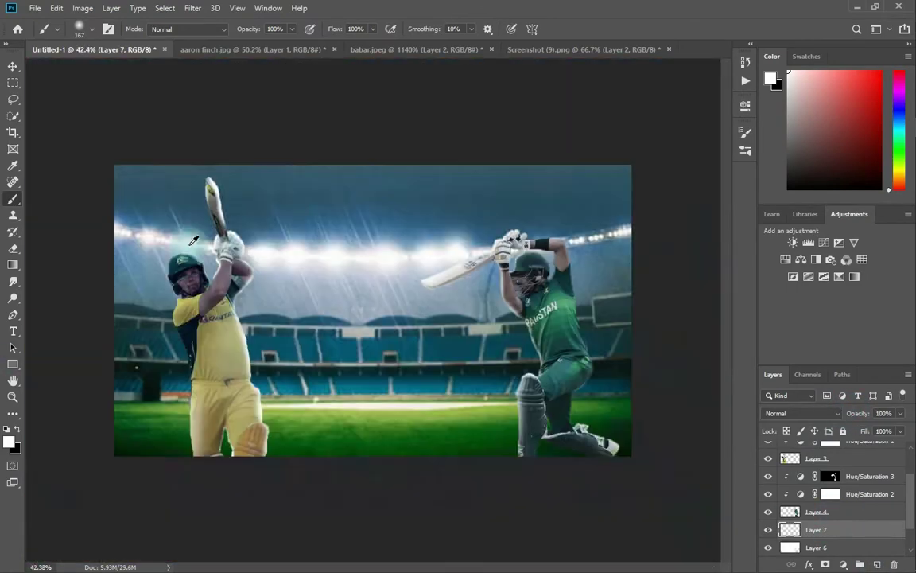
pyautogui.scroll(3, 199, 239)
pyautogui.click(82, 207)
# Load the green batsman's outline as a selection and shade his lower legs with black at 22% brush opacity.
pyautogui.scroll(-3, 104, 213)
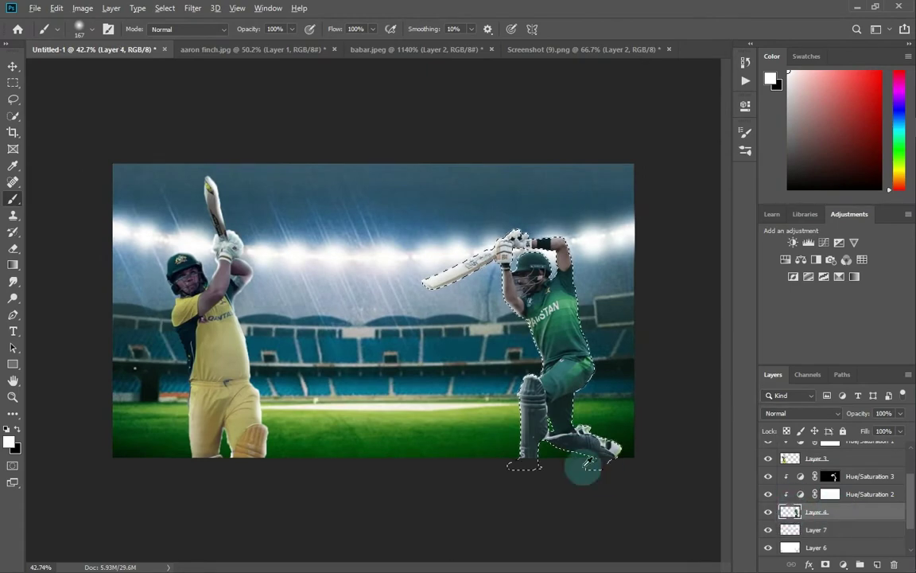
pyautogui.scroll(3, 583, 467)
pyautogui.press('x')
pyautogui.keyDown('alt'); pyautogui.rightClick(526, 486); pyautogui.keyUp('alt')
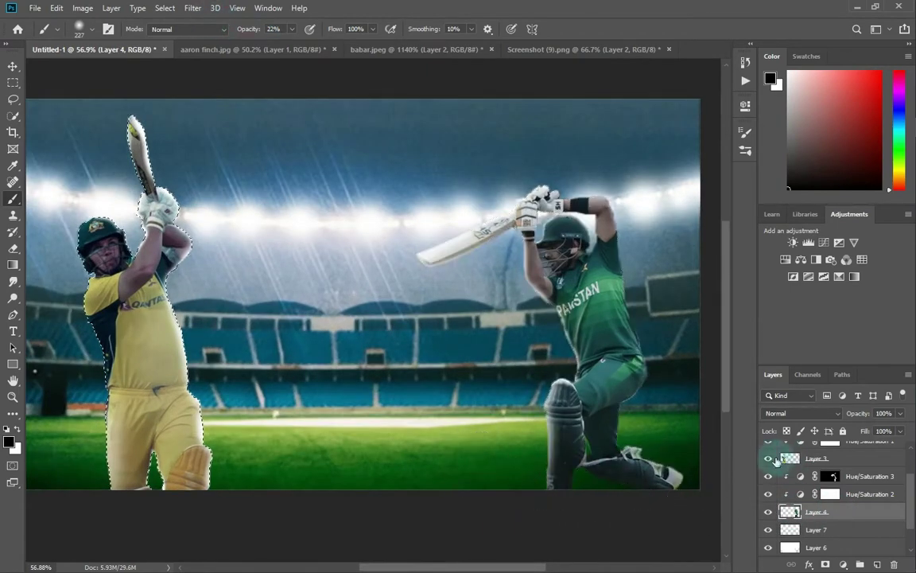
# Shade the yellow batsman within his own outline selection on Layer 3 and deselect.
pyautogui.scroll(-1, 432, 391)
pyautogui.hotkey('ctrl', 'd')
pyautogui.scroll(-3, 281, 435)
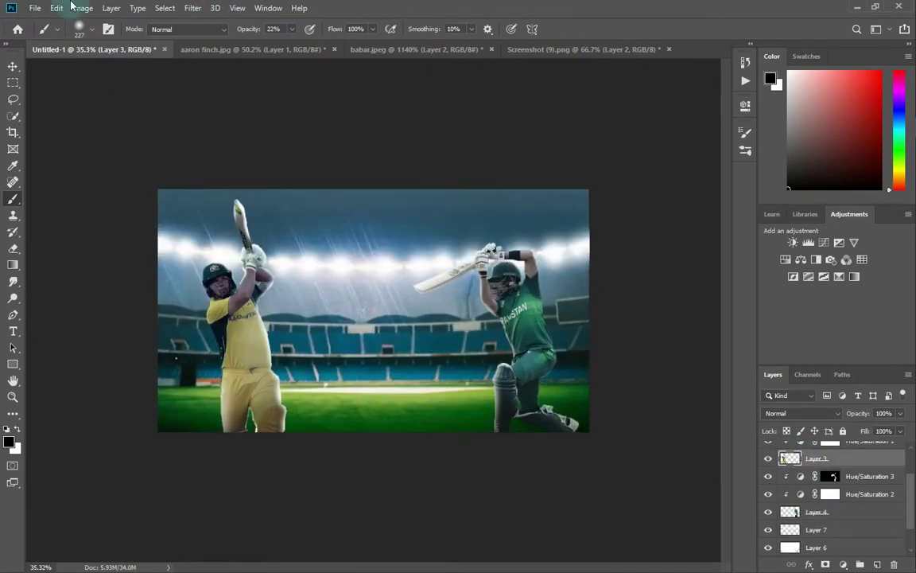
# Open the fire png image from the stock folder on drive D and bring it into the composite.
pyautogui.click(35, 8)
pyautogui.click(48, 32)
pyautogui.click(70, 343)
pyautogui.doubleClick(166, 252)
pyautogui.doubleClick(231, 118)
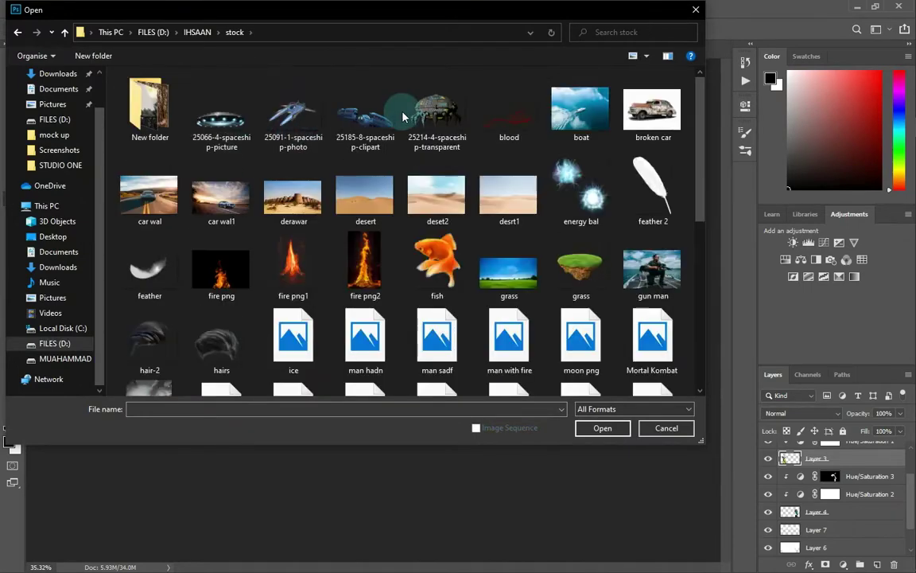
pyautogui.scroll(-4, 298, 167)
pyautogui.scroll(4, 302, 263)
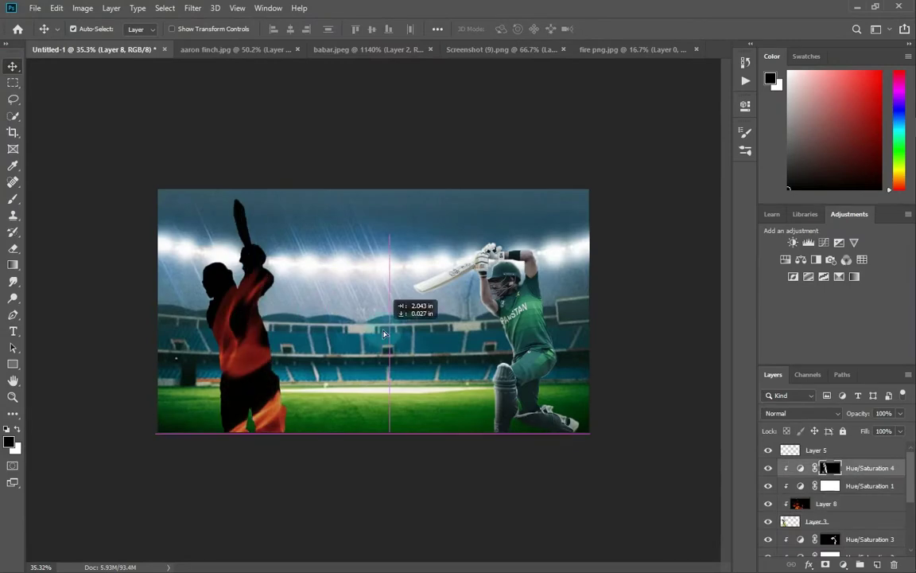
# Move the fire layer to the top of the stack, keeping both Hue/Saturation adjustments clipped to the yellow batsman.
pyautogui.rightClick(851, 468)
pyautogui.click(688, 276)
pyautogui.moveTo(827, 504); pyautogui.dragTo(824, 447)
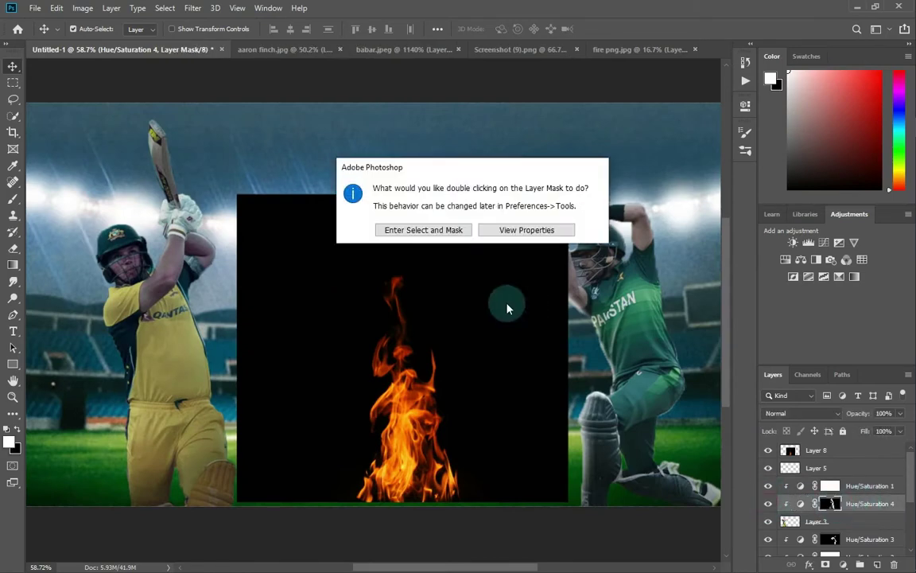
pyautogui.click(419, 229)
pyautogui.press('Escape')
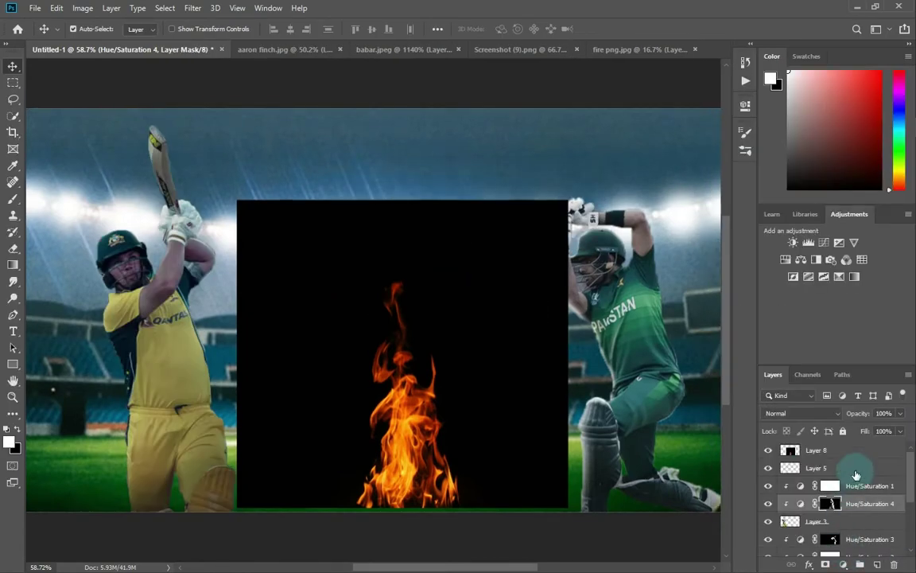
# Reposition the fire between the two batsmen and set its blend mode to Screen.
pyautogui.moveTo(472, 388); pyautogui.dragTo(539, 372)
pyautogui.click(801, 413)
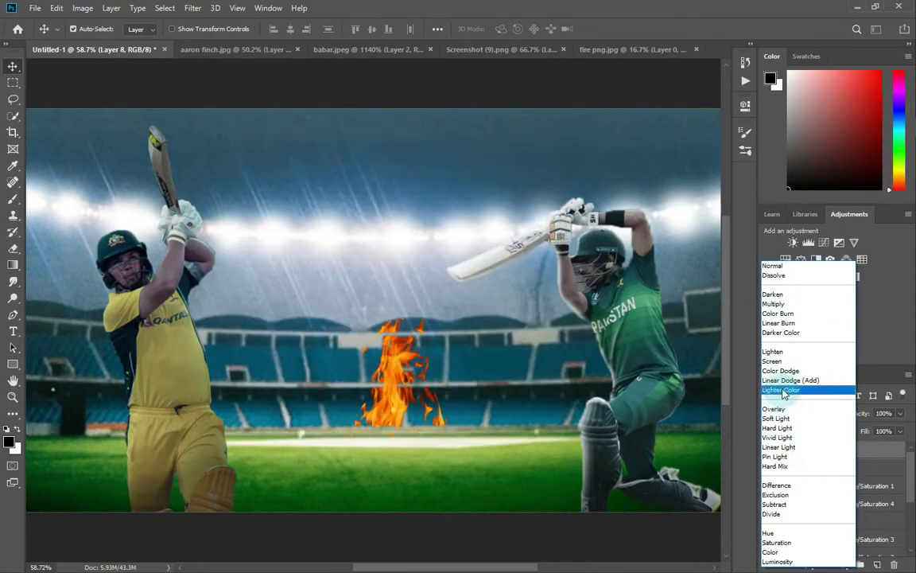
pyautogui.click(771, 361)
# Open cloud.png and clouds2.png, bring the cloud into the composite, and place it over the yellow batsman's legs.
pyautogui.scroll(-2, 412, 382)
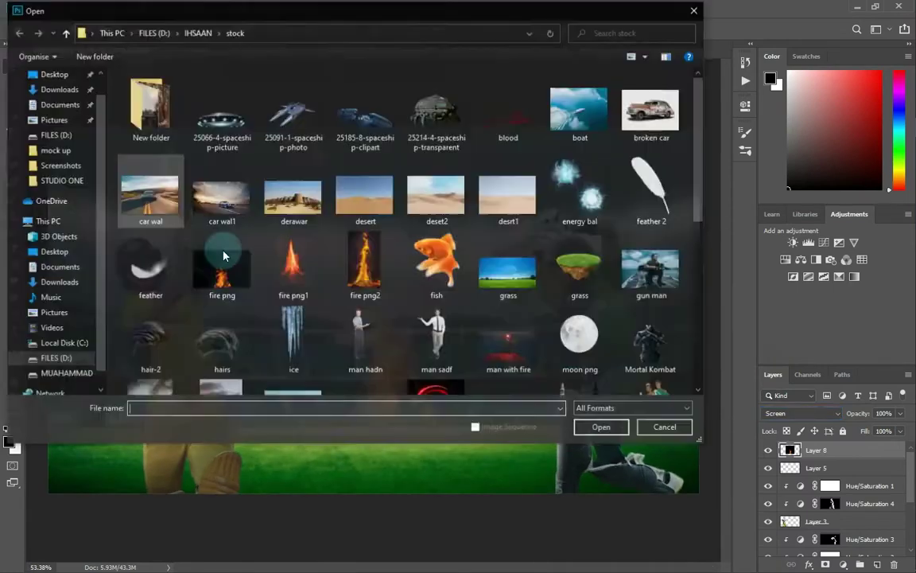
pyautogui.scroll(-5, 232, 236)
pyautogui.write('c')
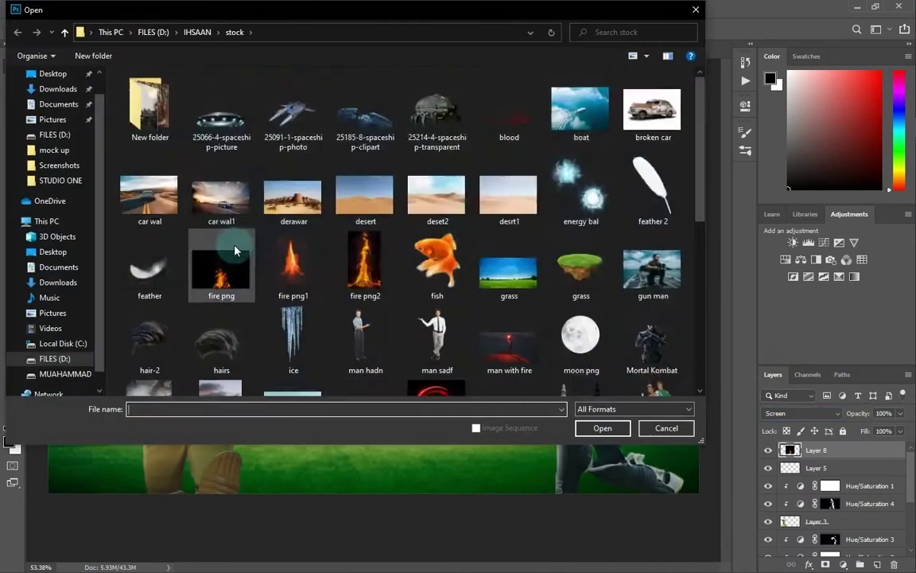
pyautogui.write('ar wal')
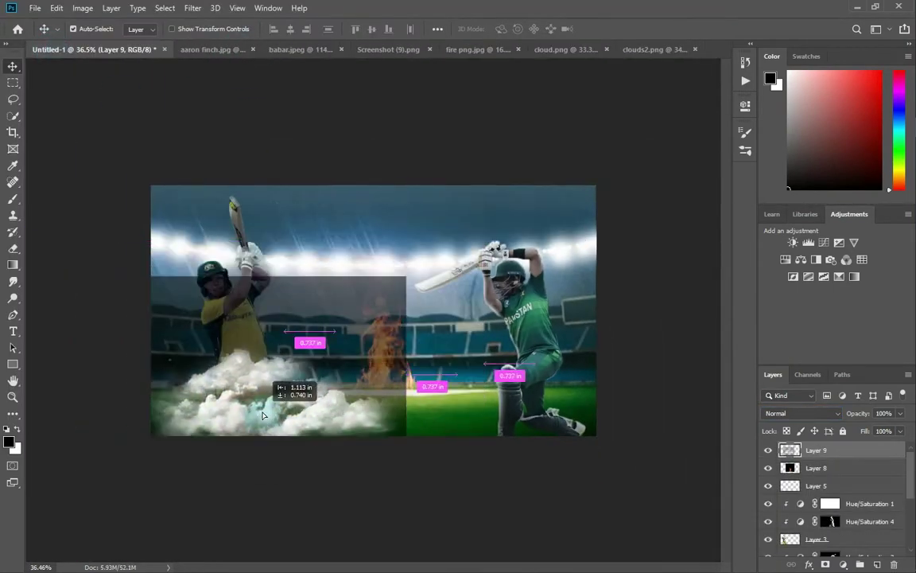
pyautogui.moveTo(286, 389); pyautogui.dragTo(287, 393)
# Set the cloud layer's blend mode to Lighter Color and its opacity to 45%.
pyautogui.click(801, 413)
pyautogui.click(802, 413)
pyautogui.click(795, 390)
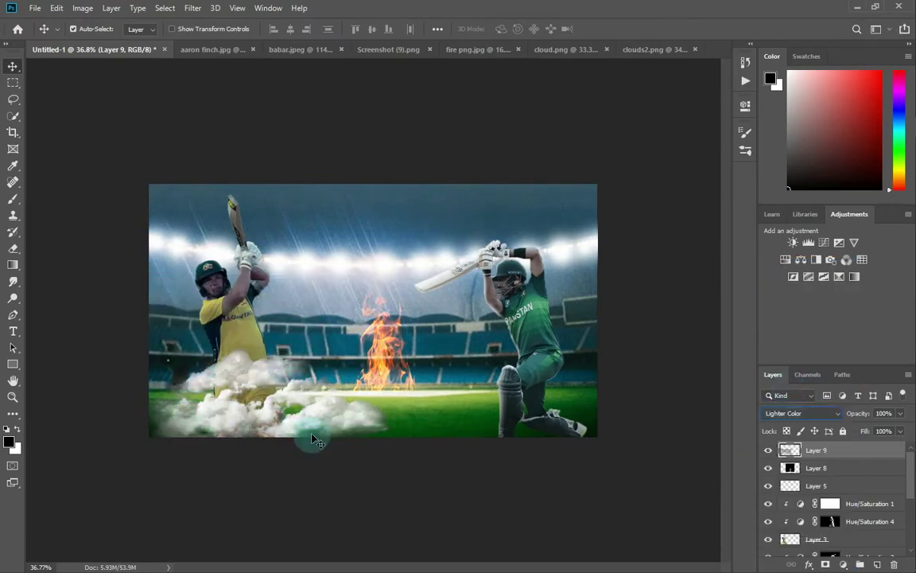
pyautogui.moveTo(855, 414); pyautogui.dragTo(845, 416)
# Duplicate the cloud twice across the ground so it reaches the green batsman's legs.
pyautogui.moveTo(377, 430); pyautogui.dragTo(628, 430)
pyautogui.click(633, 418)
pyautogui.scroll(7, 390, 327)
pyautogui.moveTo(450, 477); pyautogui.dragTo(452, 445)
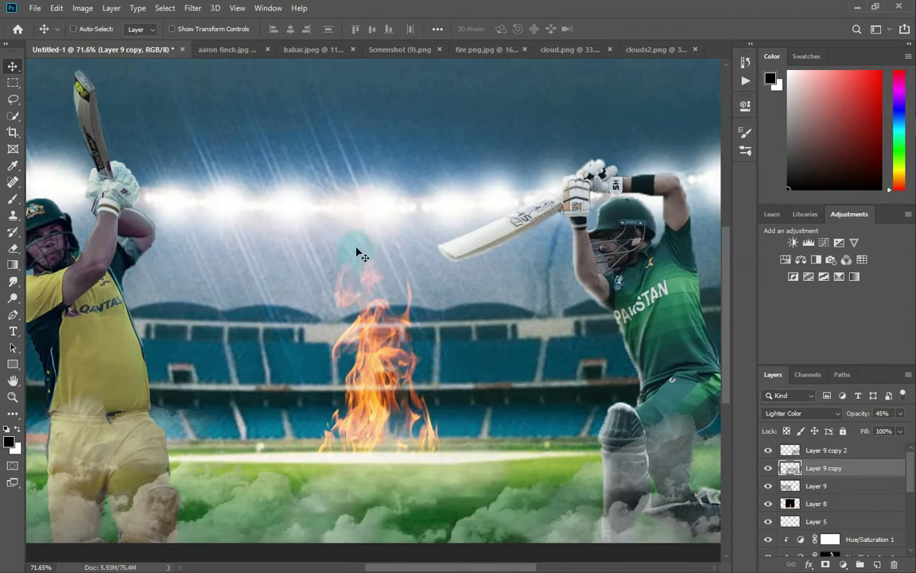
# Transform the fire on Layer 8 so its base sits on the grass among the clouds, and erase its hard lower edge.
pyautogui.click(787, 503)
pyautogui.scroll(-2, 389, 366)
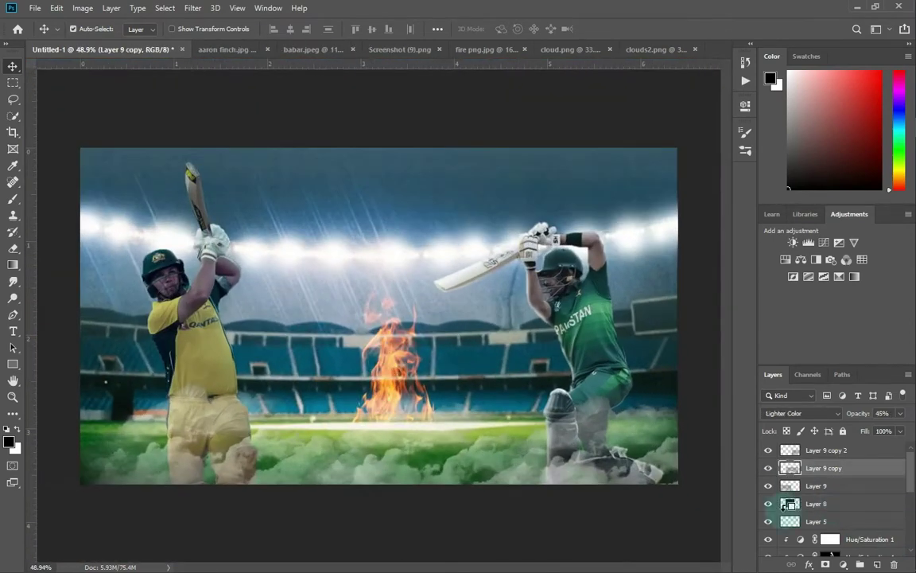
pyautogui.hotkey('ctrl', 't')
pyautogui.press('Return')
pyautogui.scroll(10, 509, 521)
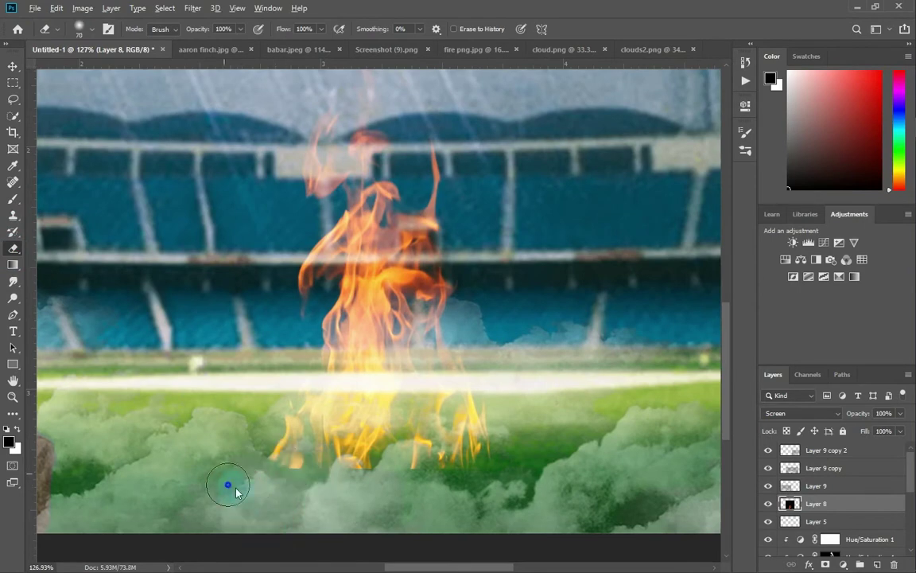
# Sample orange from the fire and brush a soft glow at 22% opacity around its base on Layer 1, undoing the last stroke.
pyautogui.click(816, 529)
pyautogui.scroll(1, 283, 447)
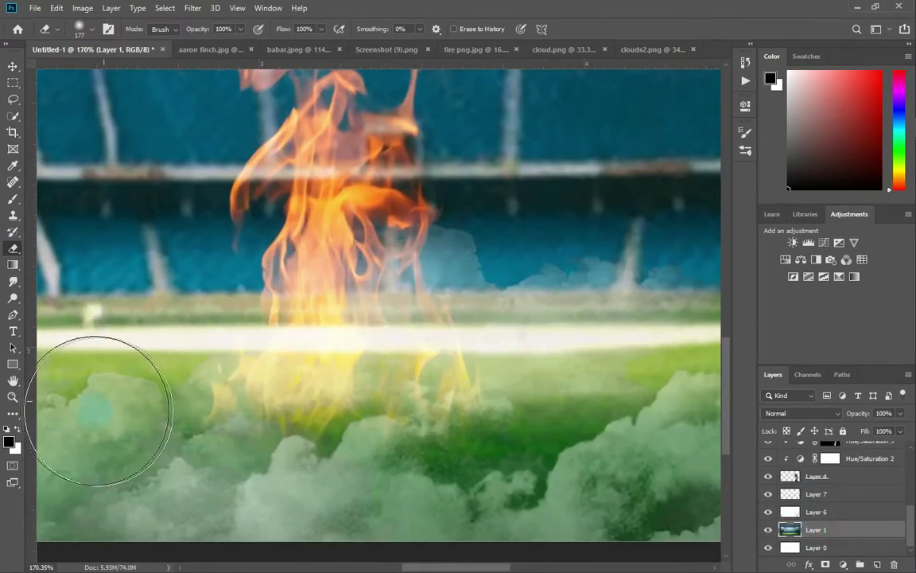
pyautogui.keyDown('alt'); pyautogui.click(332, 188); pyautogui.keyUp('alt')
pyautogui.moveTo(273, 463)
pyautogui.mouseDown()
pyautogui.moveTo(348, 462)
pyautogui.moveTo(135, 417)
pyautogui.mouseUp()
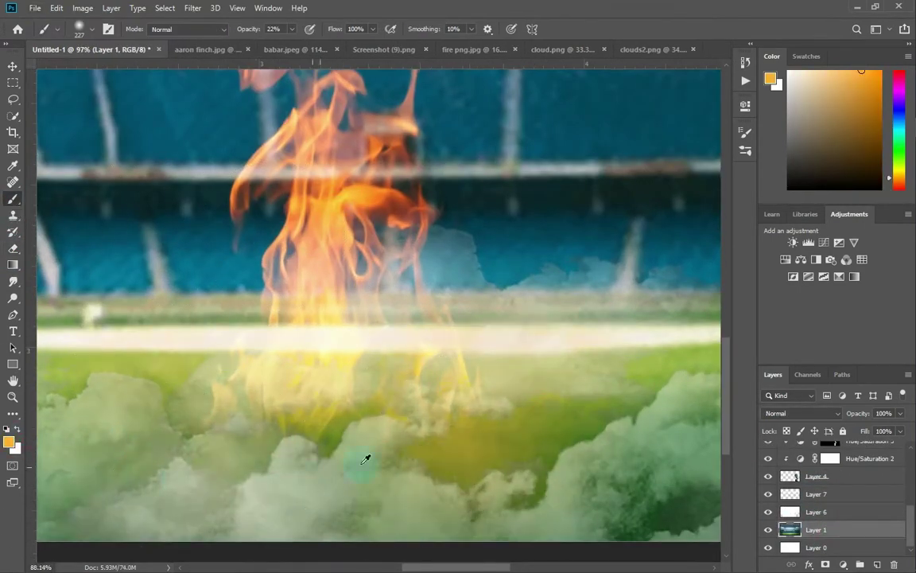
pyautogui.scroll(-3, 317, 475)
pyautogui.moveTo(476, 466); pyautogui.dragTo(651, 425)
pyautogui.keyDown('alt'); pyautogui.rightClick(481, 459); pyautogui.keyUp('alt')
pyautogui.scroll(-2, 519, 465)
pyautogui.scroll(1, 445, 430)
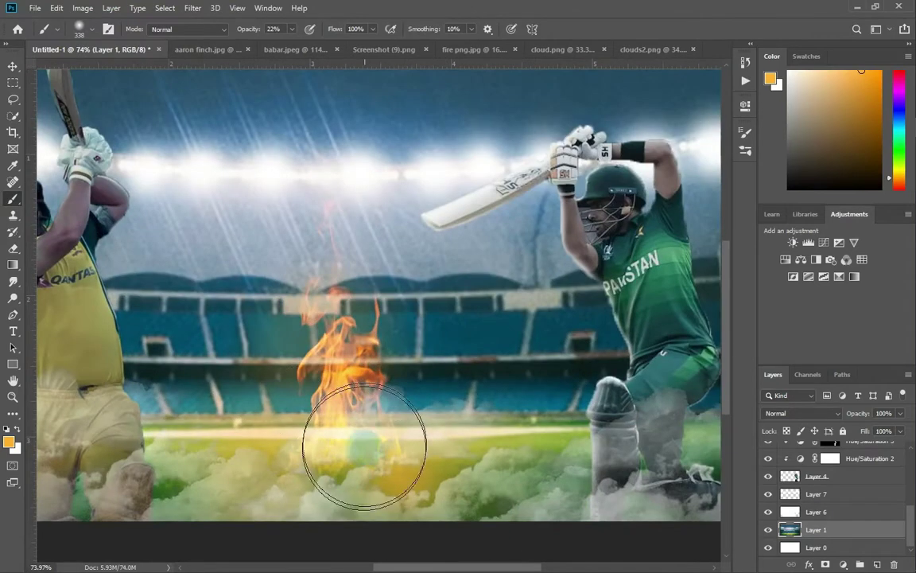
pyautogui.scroll(-3, 373, 419)
pyautogui.hotkey('ctrl', 'z')
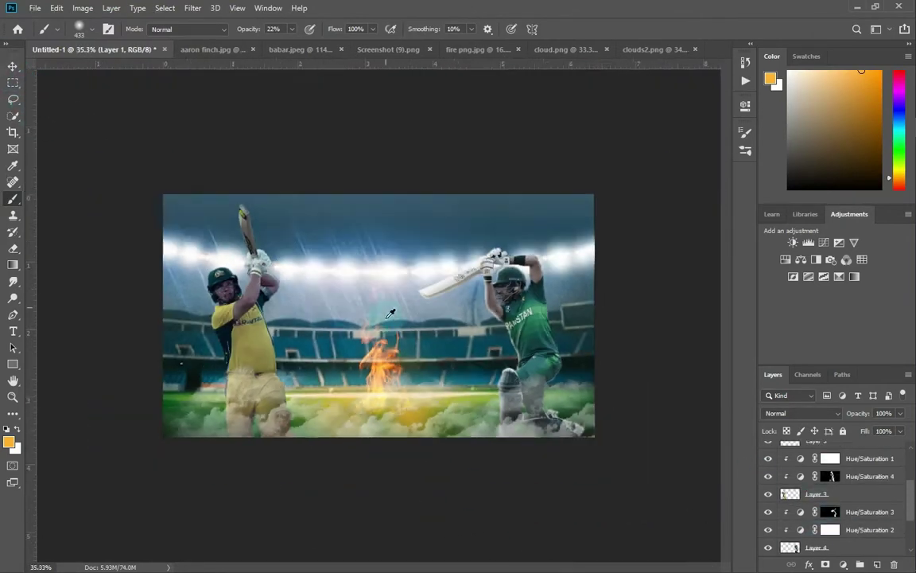
# Add the text "vs" in the Martyric Personal Use Only font and move its layer to the top of the stack.
pyautogui.click(12, 331)
pyautogui.click(328, 363)
pyautogui.write('b')
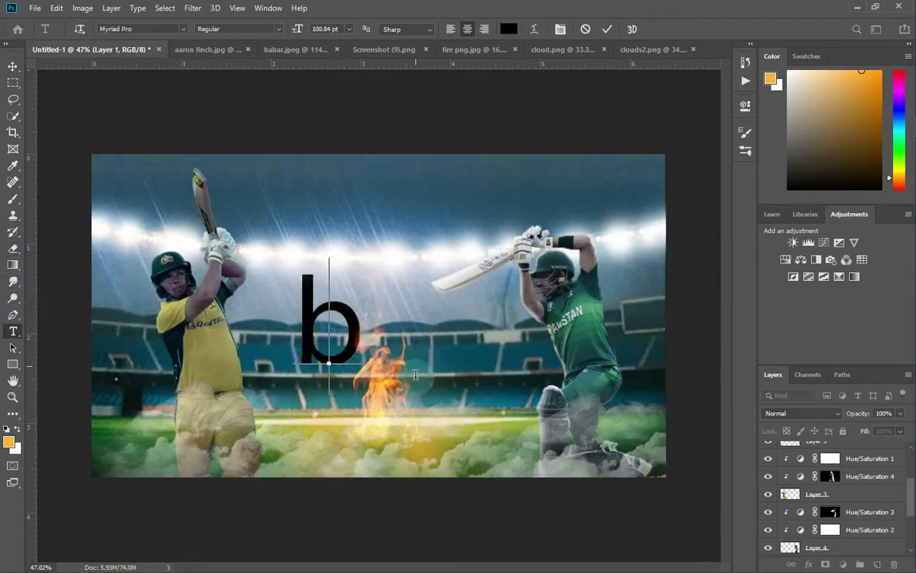
pyautogui.hotkey('ctrl', 'a')
pyautogui.click(183, 29)
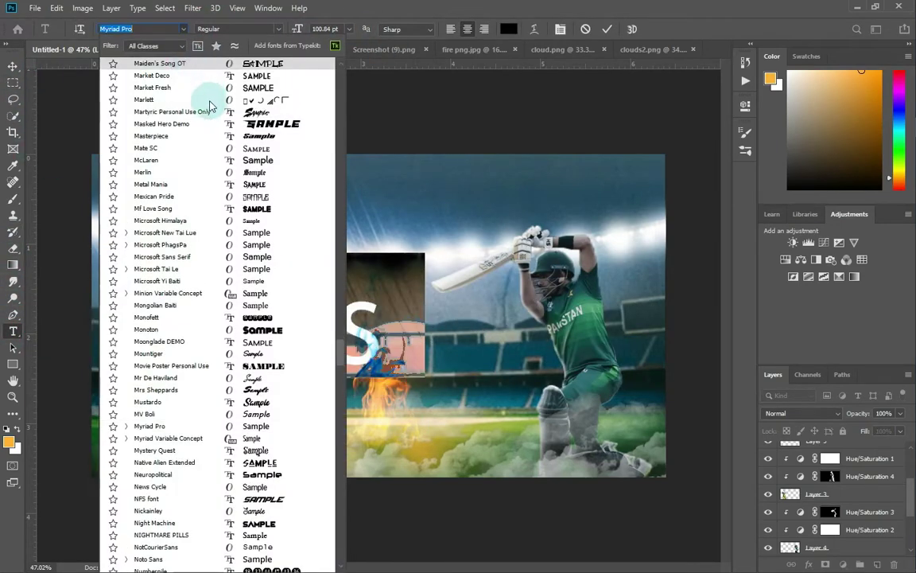
pyautogui.click(204, 111)
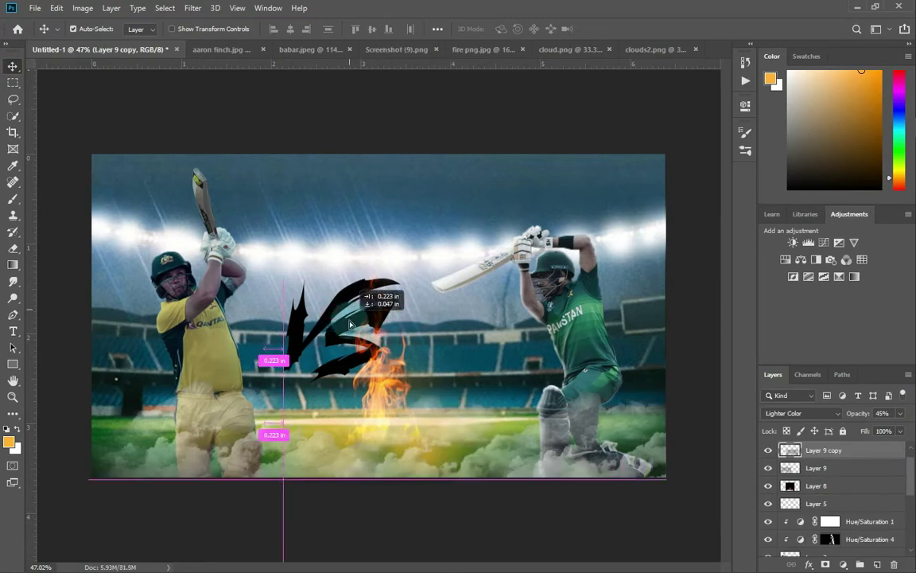
pyautogui.scroll(-5, 835, 485)
pyautogui.moveTo(828, 515); pyautogui.dragTo(835, 446)
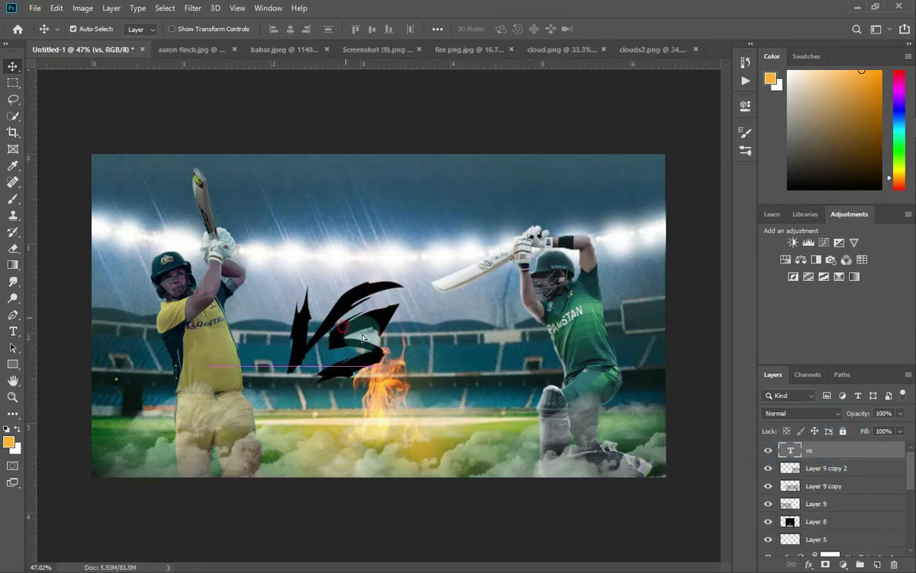
# Enlarge the vs text to 154.93 pt midway between the batsmen and place its layer directly below Layer 4.
pyautogui.moveTo(363, 320); pyautogui.dragTo(407, 356)
pyautogui.hotkey('ctrl', 't')
pyautogui.moveTo(445, 296); pyautogui.dragTo(477, 249)
pyautogui.press('Return')
pyautogui.moveTo(833, 569); pyautogui.dragTo(825, 521)
# Try other fill colours such as red on the vs text and settle on black.
pyautogui.doubleClick(789, 511)
pyautogui.click(509, 30)
pyautogui.moveTo(390, 176); pyautogui.dragTo(261, 106)
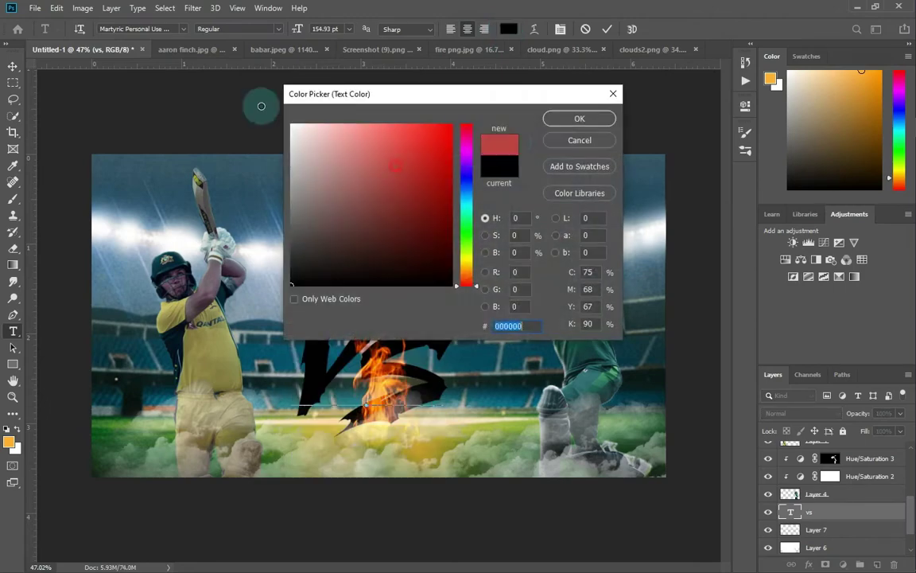
pyautogui.moveTo(480, 94); pyautogui.dragTo(776, 69)
pyautogui.moveTo(560, 188); pyautogui.dragTo(590, 269)
pyautogui.click(875, 93)
pyautogui.scroll(-1, 326, 300)
pyautogui.click(13, 67)
pyautogui.click(96, 89)
# Apply a Bevel & Emboss layer style with Contour to the vs text.
pyautogui.scroll(8, 362, 340)
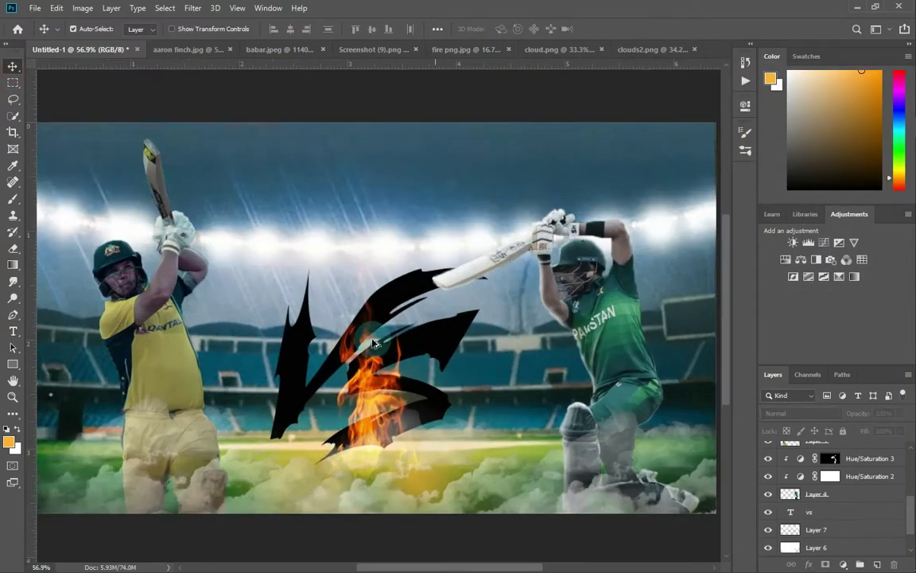
pyautogui.scroll(-4, 362, 340)
pyautogui.scroll(2, 867, 532)
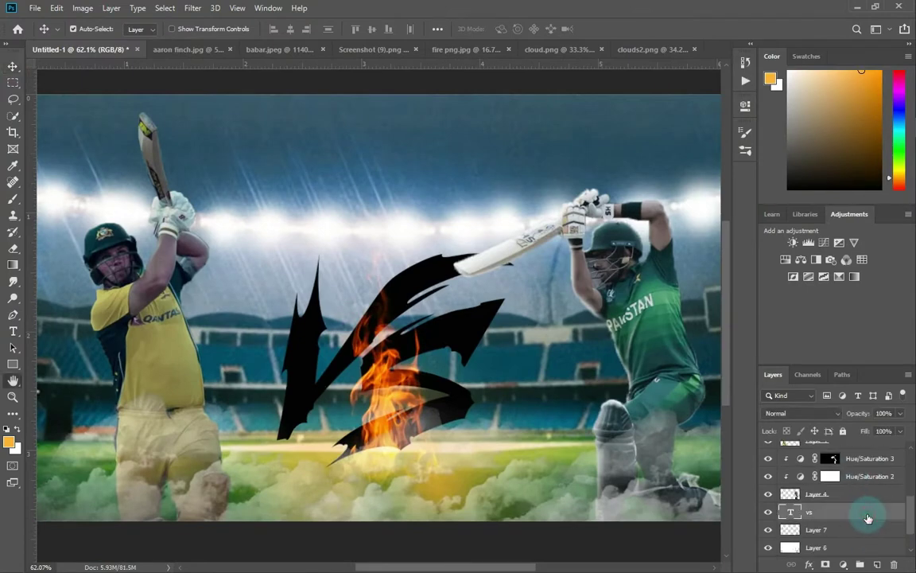
pyautogui.doubleClick(868, 518)
pyautogui.moveTo(340, 75); pyautogui.dragTo(692, 69)
pyautogui.click(577, 149)
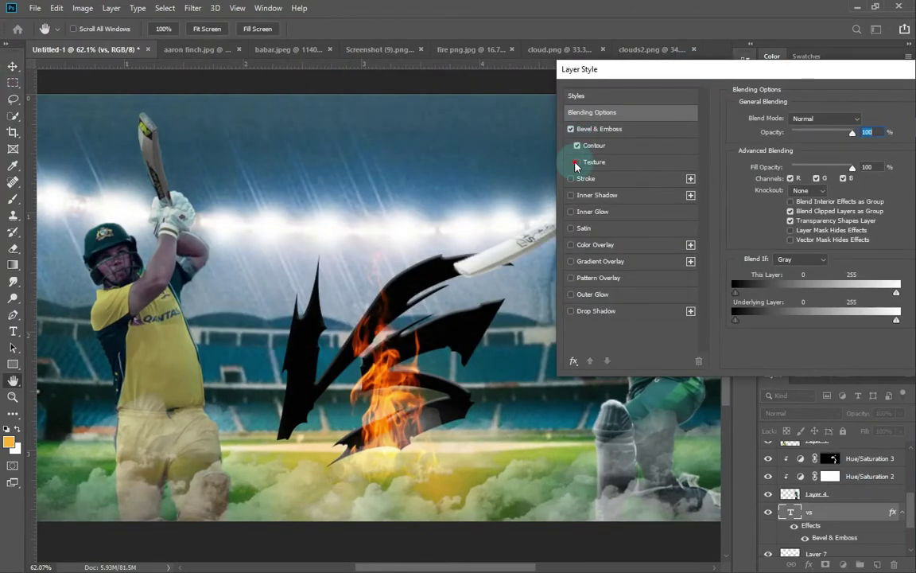
# Try a white Color Overlay on the vs text.
pyautogui.click(573, 247)
pyautogui.moveTo(654, 69); pyautogui.dragTo(408, 11)
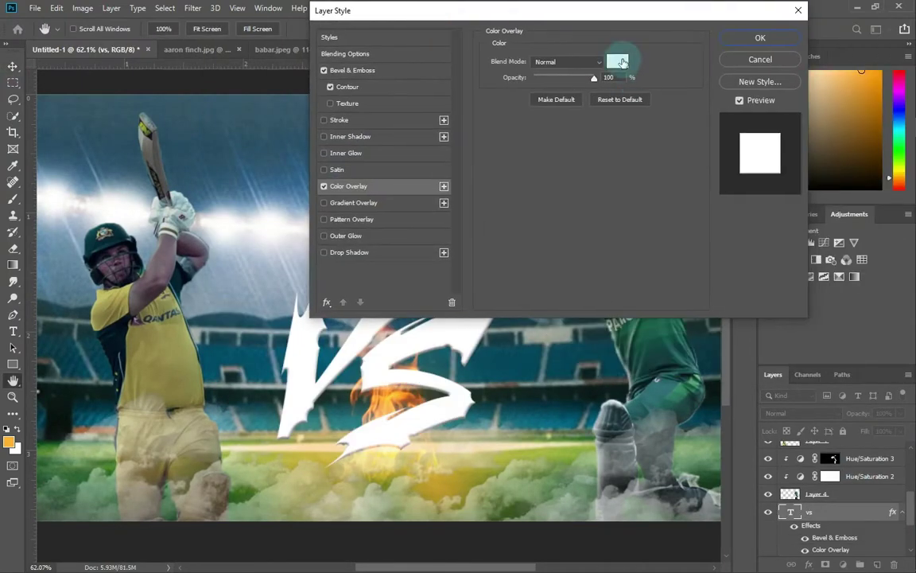
pyautogui.click(324, 186)
# Adjust the highlight colour of the vs text's bevel and increase the bevel size.
pyautogui.click(374, 70)
pyautogui.click(598, 227)
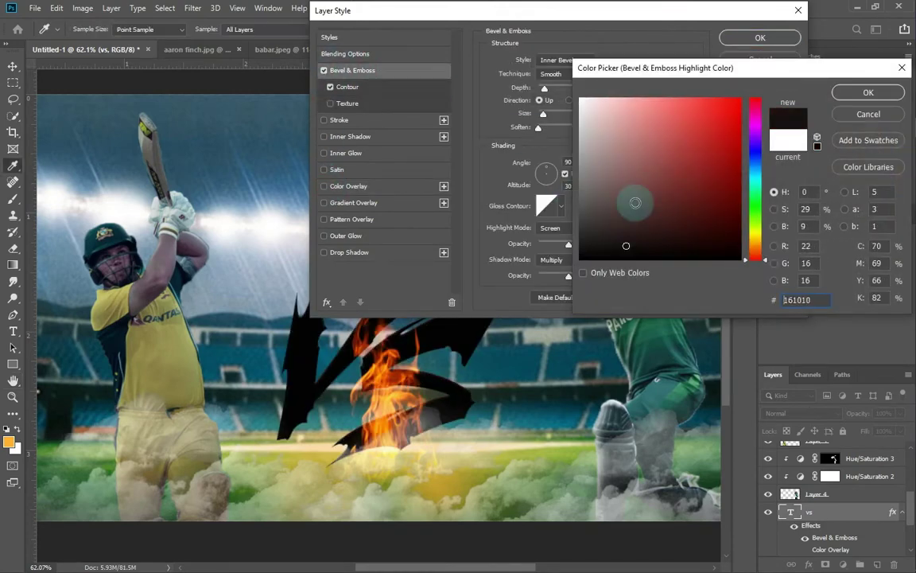
pyautogui.click(840, 92)
pyautogui.moveTo(544, 113); pyautogui.dragTo(561, 117)
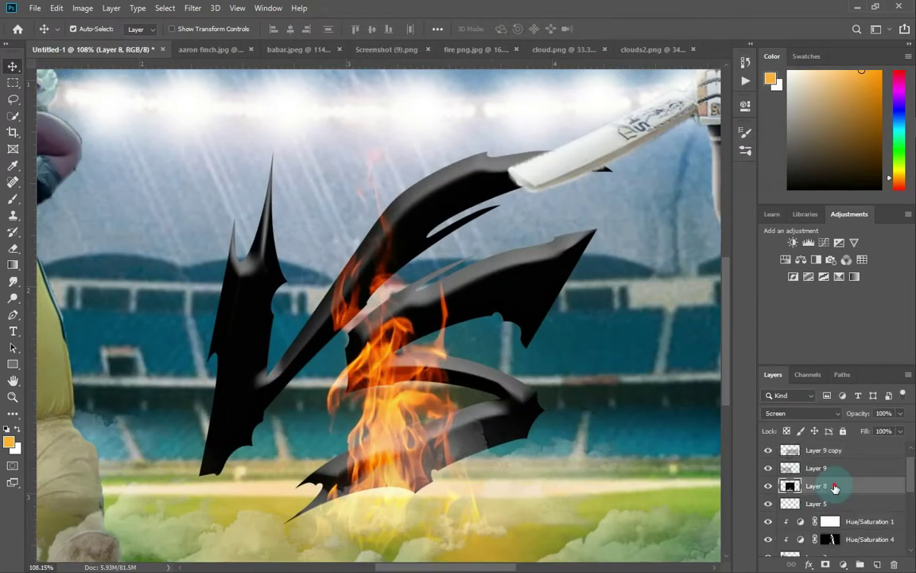
# Move the fire layer directly above the vs text layer and clip it to the lettering.
pyautogui.scroll(-1, 837, 486)
pyautogui.moveTo(840, 569); pyautogui.dragTo(834, 475)
pyautogui.rightClick(834, 475)
pyautogui.click(705, 280)
# Enlarge and reposition the clipped fire so the flames fill the vs lettering.
pyautogui.hotkey('ctrl', 't')
pyautogui.hotkey('ctrl', '0')
pyautogui.moveTo(222, 186); pyautogui.dragTo(108, 382)
pyautogui.moveTo(377, 371); pyautogui.dragTo(310, 350)
pyautogui.press('Return')
pyautogui.scroll(-4, 311, 351)
pyautogui.scroll(4, 516, 395)
pyautogui.scroll(-2, 515, 393)
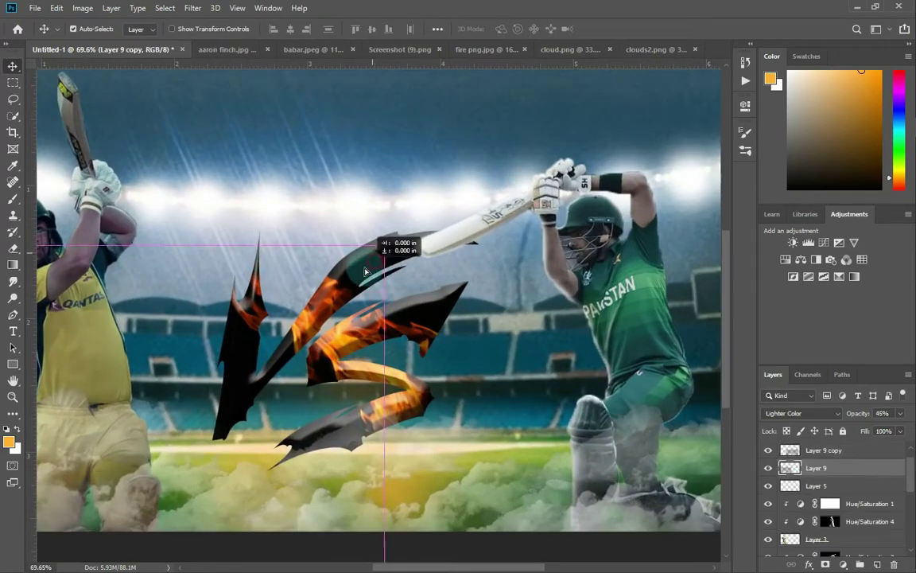
# Select Layer 9 and its two copies and raise the clouds' opacity.
pyautogui.scroll(-2, 255, 311)
pyautogui.keyDown('shift'); pyautogui.click(835, 450); pyautogui.keyUp('shift')
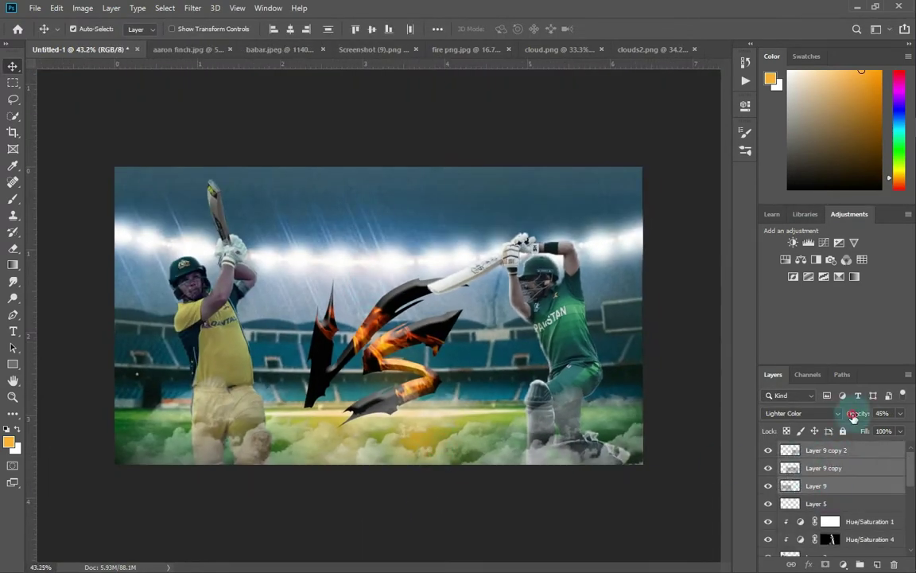
pyautogui.moveTo(855, 415); pyautogui.dragTo(860, 413)
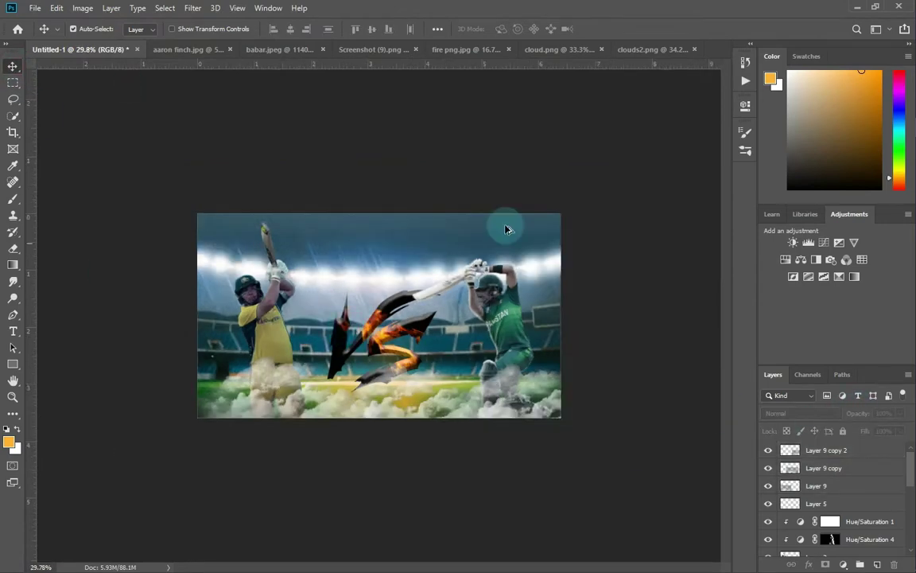
# Add the text "PAKISTAN" at 30 pt in front of the green batsman, above the cloud layers.
pyautogui.scroll(-2, 818, 509)
pyautogui.scroll(2, 835, 477)
pyautogui.keyDown('shift'); pyautogui.click(839, 455); pyautogui.keyUp('shift')
pyautogui.click(15, 299)
pyautogui.click(14, 335)
pyautogui.click(474, 334)
pyautogui.click(185, 31)
pyautogui.click(344, 26)
pyautogui.click(348, 29)
pyautogui.click(343, 159)
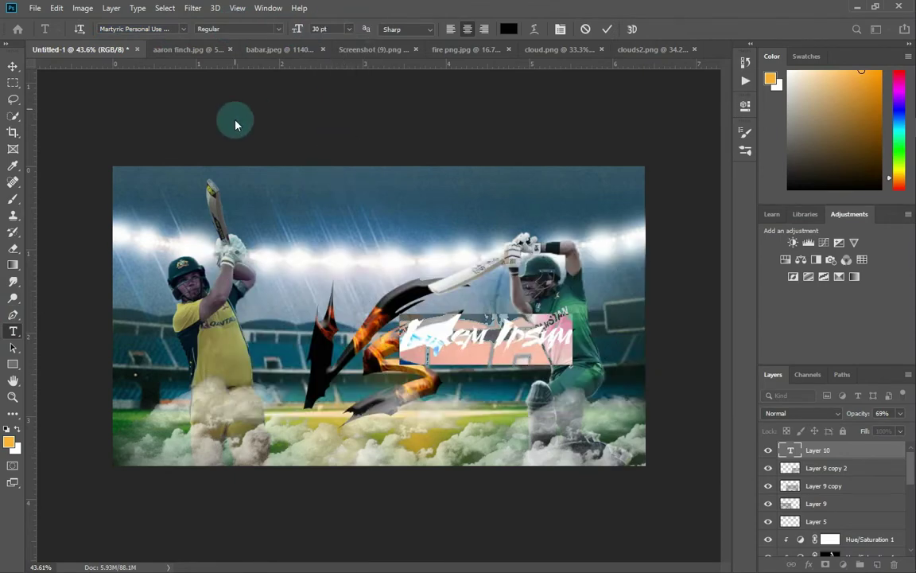
pyautogui.write('PALO')
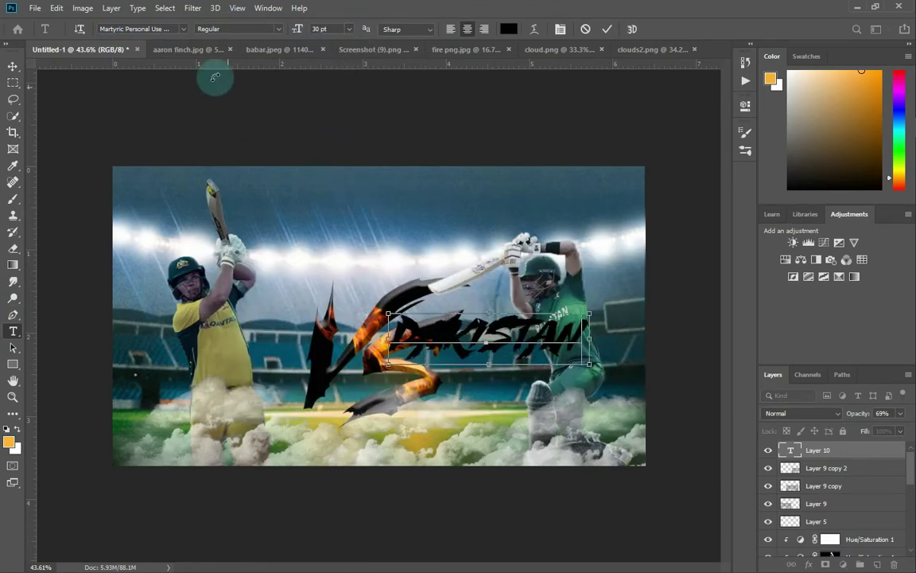
# Browse the fonts and set the PAKISTAN text to Avengeance Heroic Avenger.
pyautogui.click(183, 29)
pyautogui.scroll(-5, 238, 318)
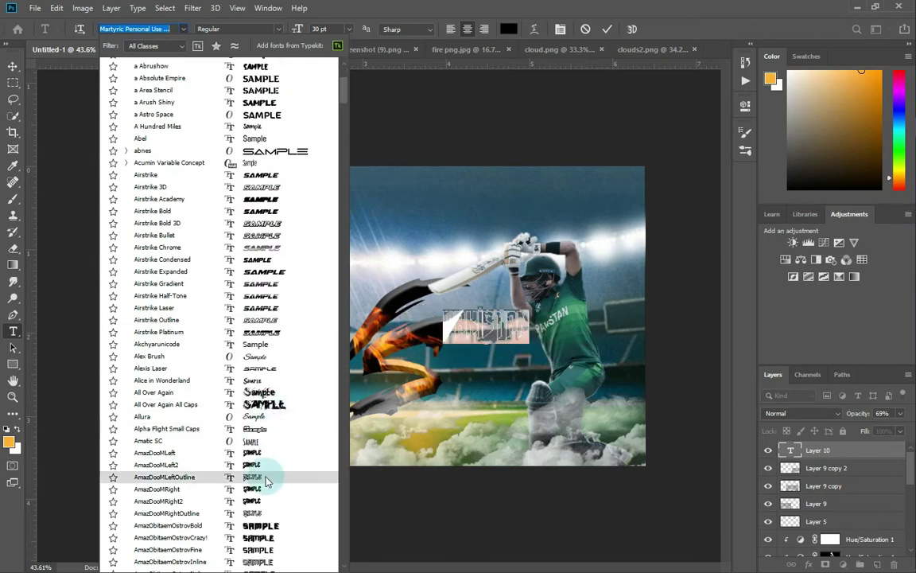
pyautogui.scroll(-6, 266, 466)
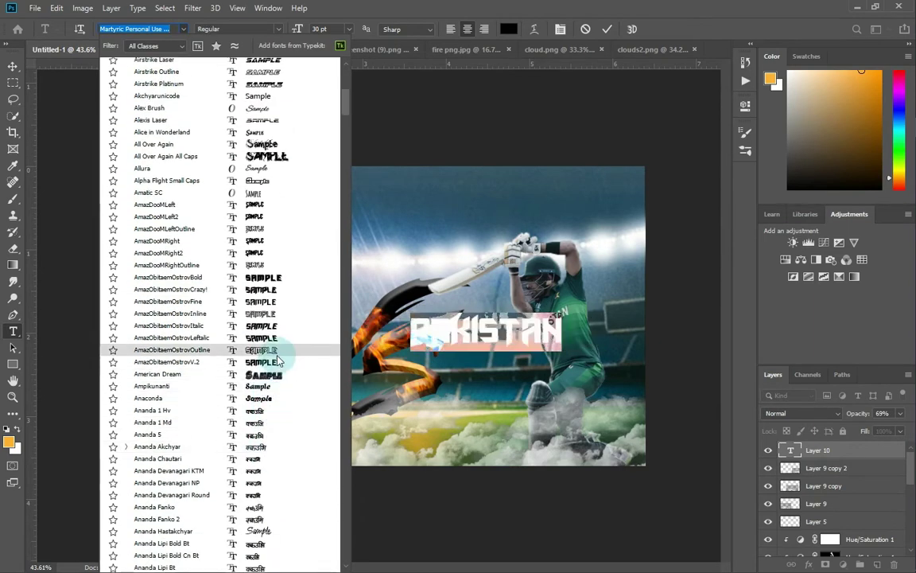
pyautogui.scroll(-10, 263, 445)
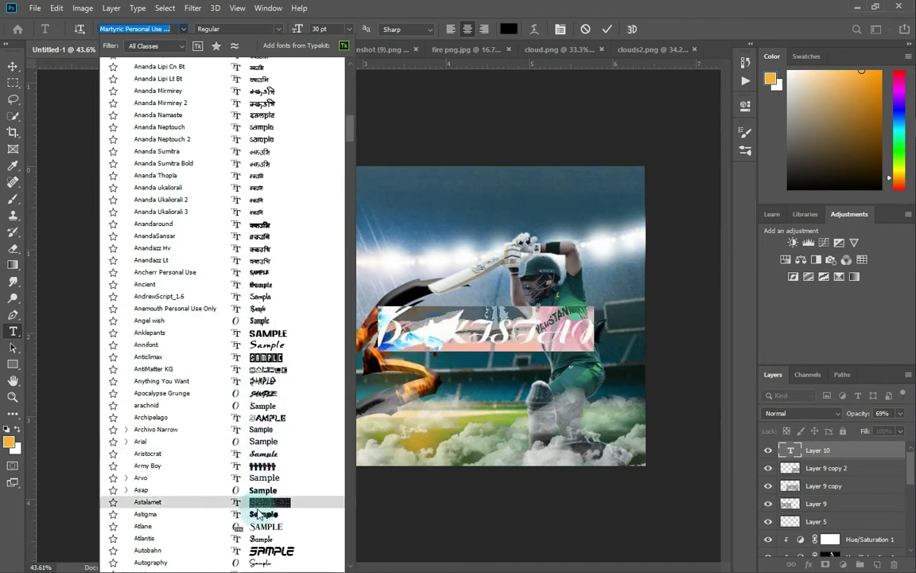
pyautogui.scroll(-4, 265, 477)
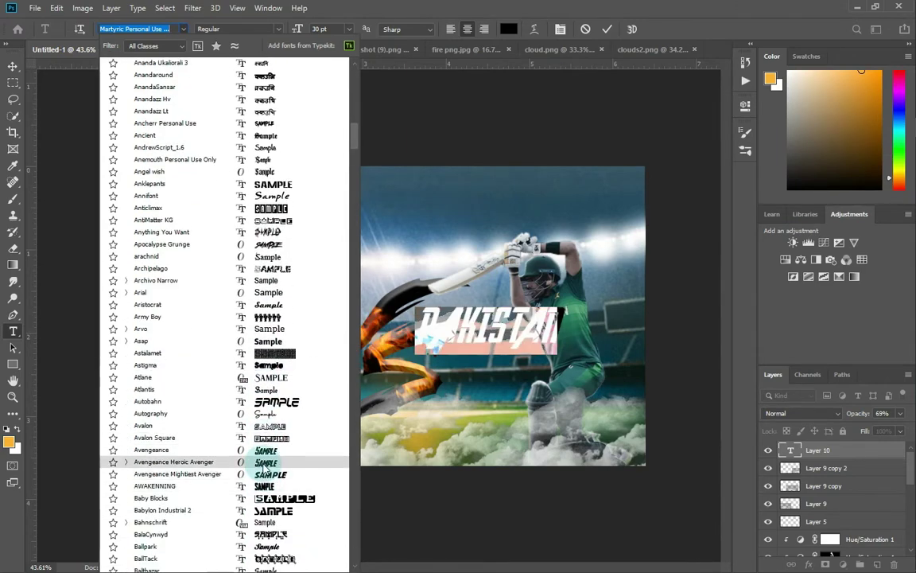
pyautogui.click(264, 464)
# Scale the PAKISTAN text to 24.54 pt and place it across the green batsman's waist.
pyautogui.click(13, 67)
pyautogui.hotkey('ctrl', 't')
pyautogui.moveTo(566, 354); pyautogui.dragTo(599, 376)
pyautogui.moveTo(552, 337); pyautogui.dragTo(596, 424)
pyautogui.moveTo(647, 453); pyautogui.dragTo(597, 436)
# Duplicate the PAKISTAN text onto the yellow batsman and change the copy to "AUSTRALIA".
pyautogui.moveTo(561, 405); pyautogui.dragTo(225, 364)
pyautogui.press('Return')
pyautogui.doubleClick(789, 450)
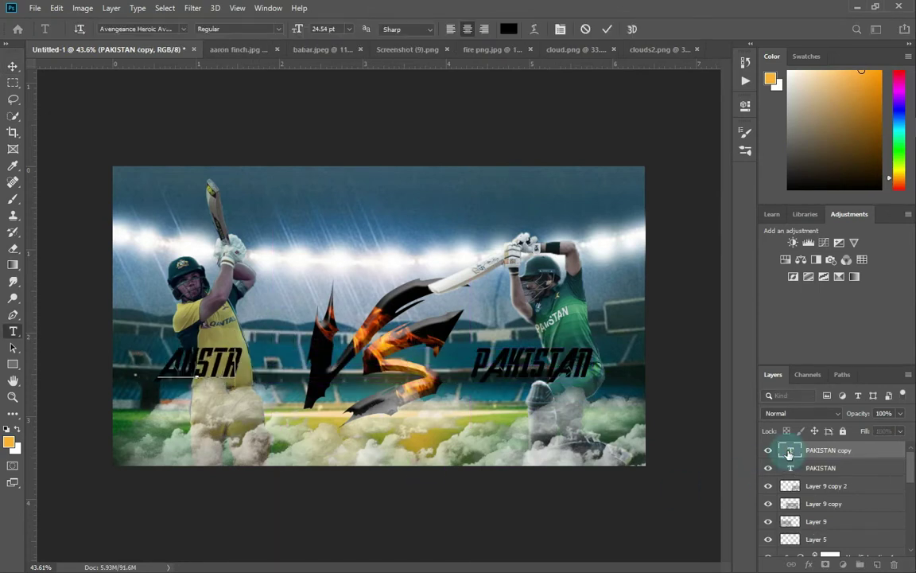
pyautogui.click(13, 63)
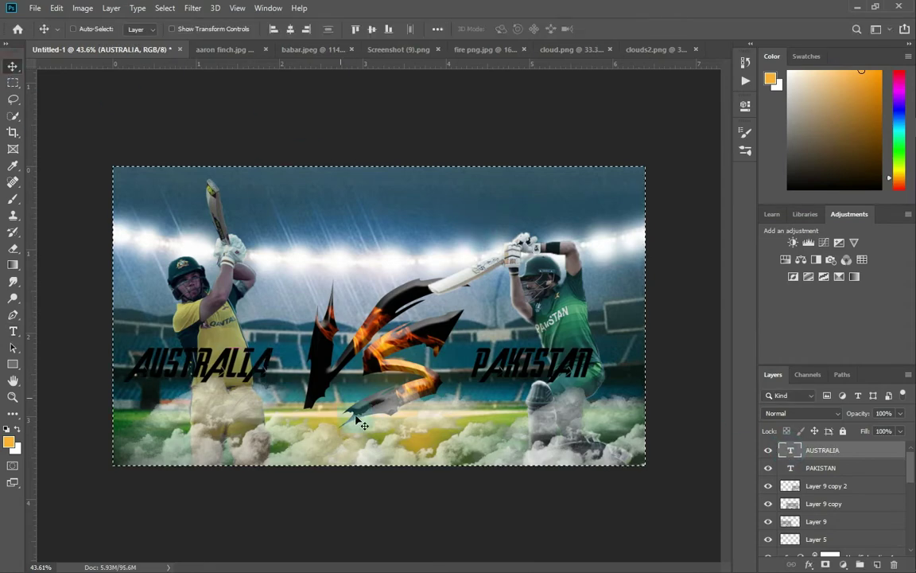
# Set the AUSTRALIA text colour to white (ffffff).
pyautogui.doubleClick(790, 450)
pyautogui.click(508, 28)
pyautogui.moveTo(611, 212); pyautogui.dragTo(574, 92)
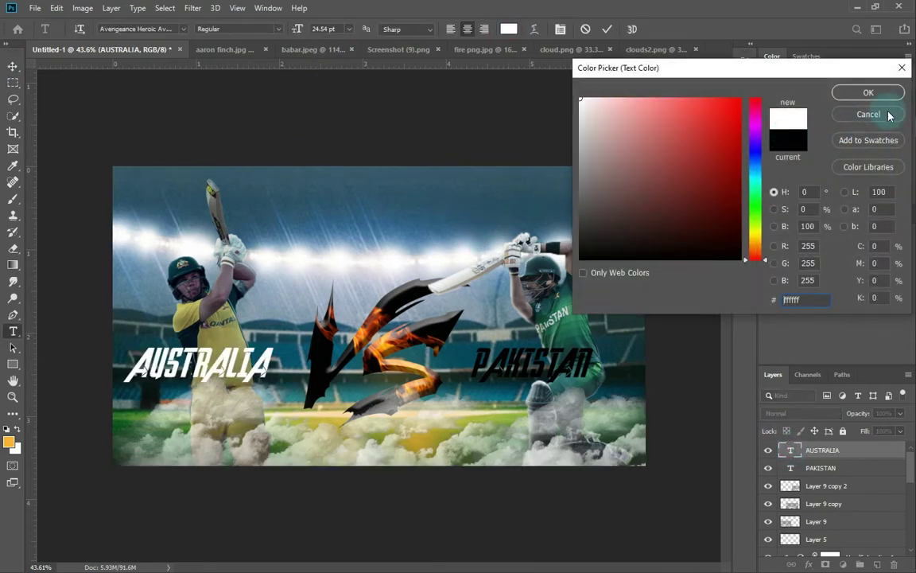
pyautogui.click(868, 93)
pyautogui.click(12, 66)
# Give the PAKISTAN text a colour overlay and an outer glow with 42% opacity, 7% spread and 142 px size.
pyautogui.doubleClick(884, 471)
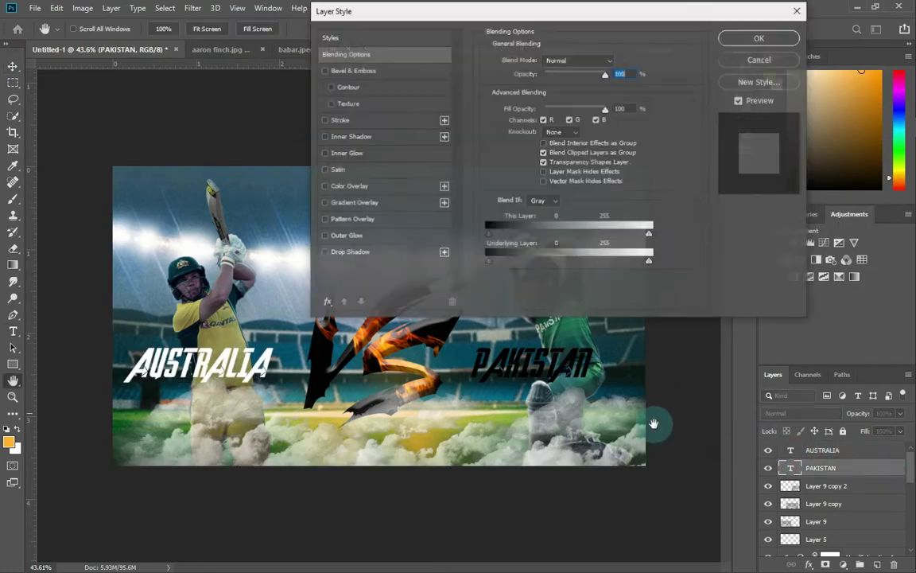
pyautogui.click(323, 187)
pyautogui.click(324, 235)
pyautogui.click(340, 237)
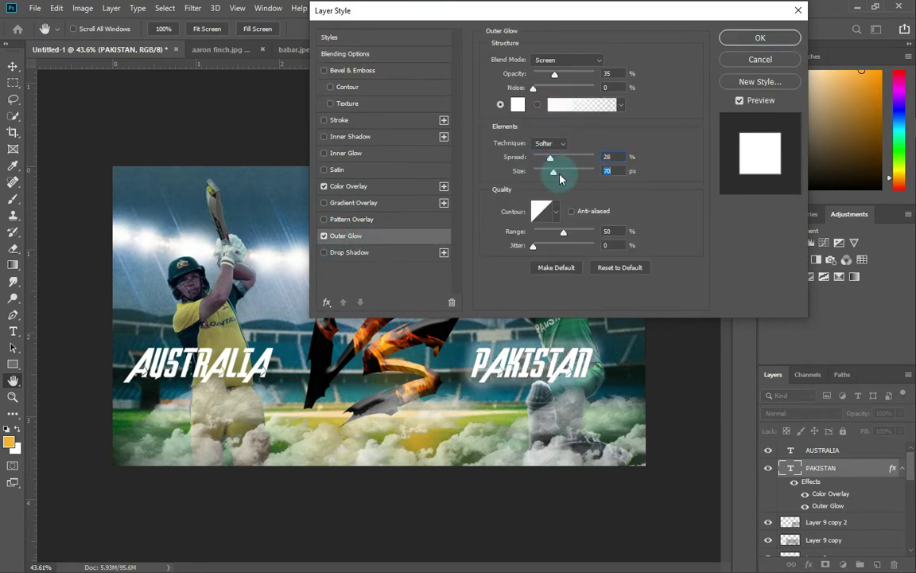
pyautogui.moveTo(560, 178); pyautogui.dragTo(578, 175)
pyautogui.moveTo(555, 74); pyautogui.dragTo(560, 78)
pyautogui.moveTo(549, 157); pyautogui.dragTo(569, 172)
pyautogui.moveTo(533, 158); pyautogui.dragTo(539, 160)
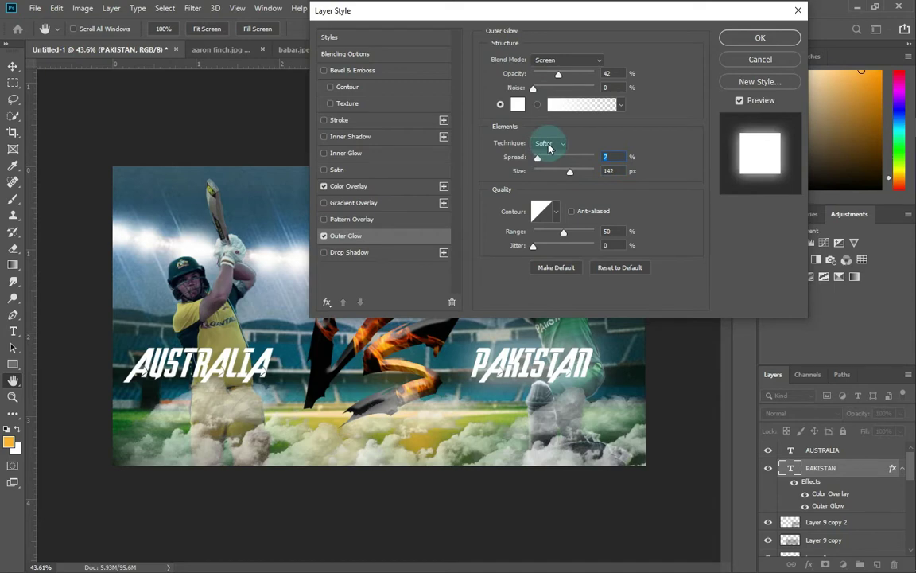
# Add a gradient overlay running from dark green to white to the PAKISTAN text in place of the colour overlay.
pyautogui.click(371, 203)
pyautogui.click(548, 91)
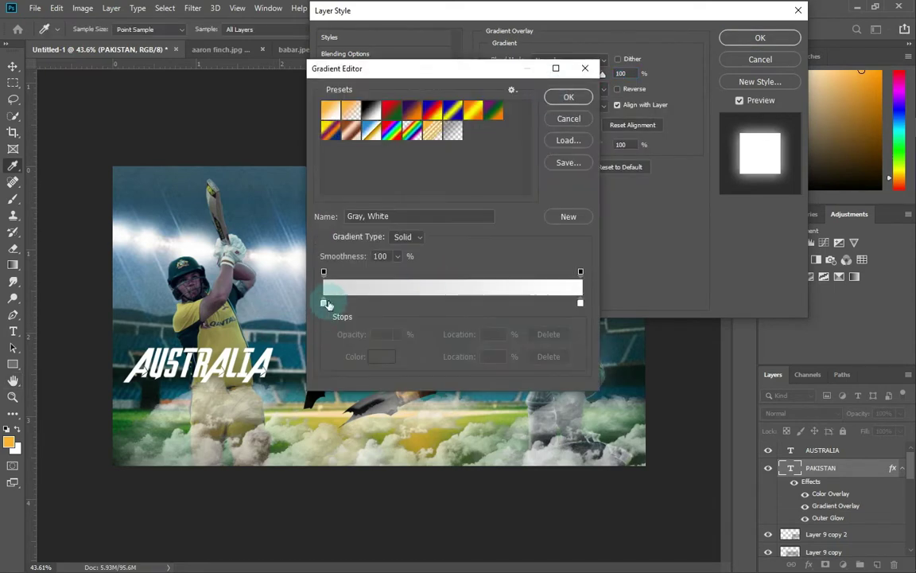
pyautogui.doubleClick(323, 302)
pyautogui.click(756, 153)
pyautogui.click(728, 155)
pyautogui.click(868, 93)
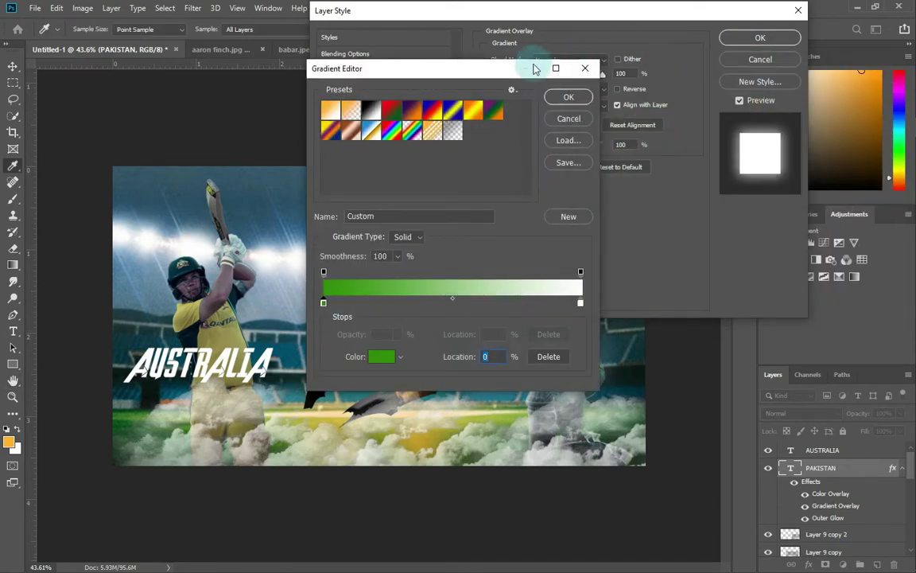
pyautogui.click(568, 96)
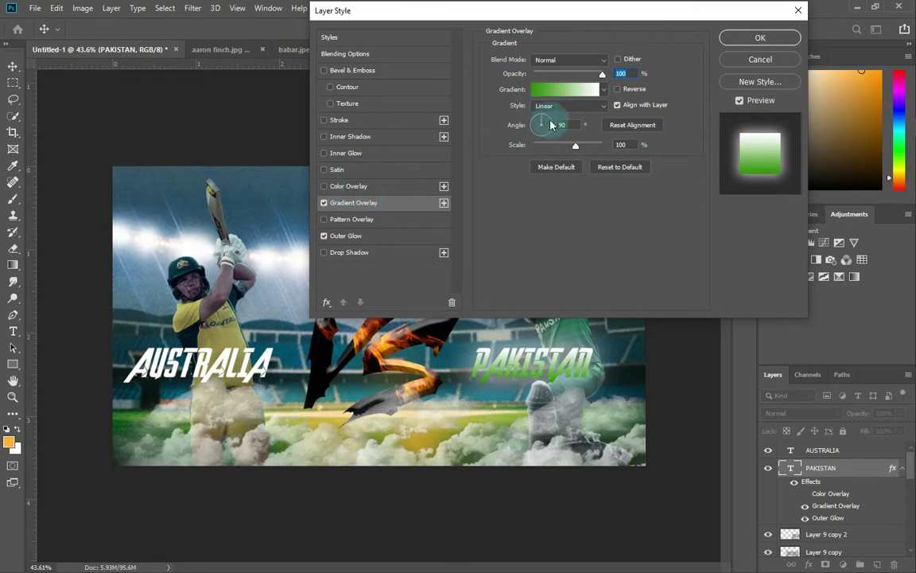
# Change the PAKISTAN gradient's green stop to a brighter light green, with the gradient angle at 1°, and apply the layer style.
pyautogui.click(537, 89)
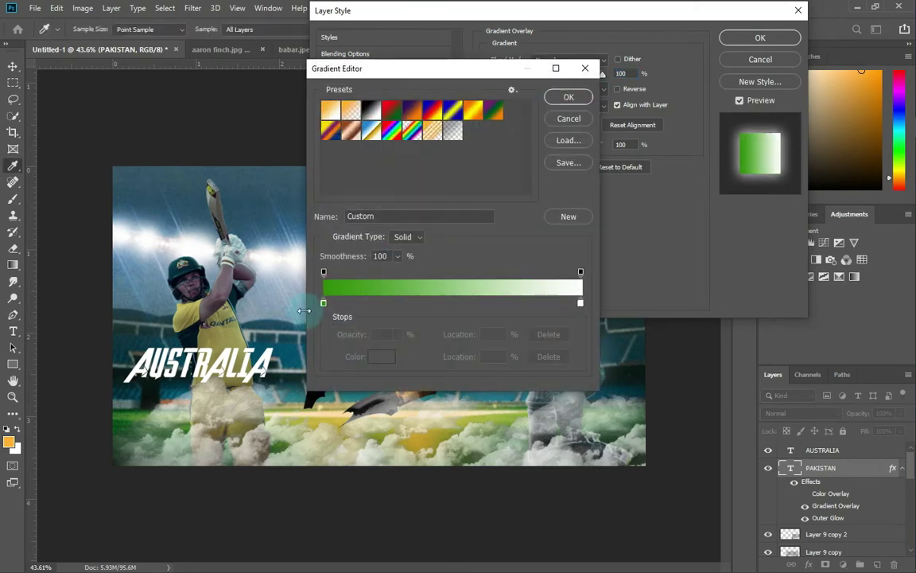
pyautogui.doubleClick(323, 302)
pyautogui.click(703, 116)
pyautogui.click(902, 93)
pyautogui.click(560, 96)
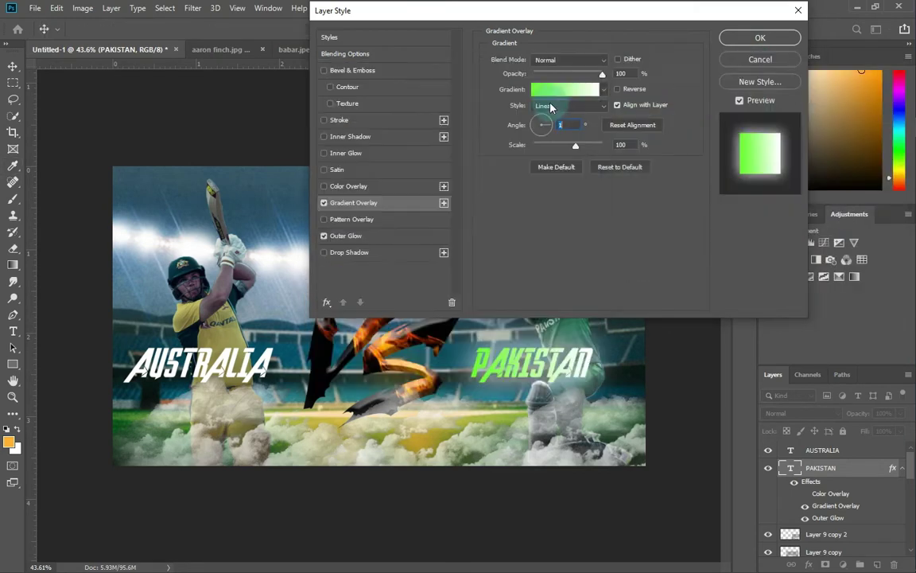
pyautogui.click(761, 38)
# Give the AUSTRALIA text an outer glow and a linear gradient overlay from bright yellow to white.
pyautogui.doubleClick(762, 451)
pyautogui.click(332, 236)
pyautogui.click(354, 202)
pyautogui.click(537, 89)
pyautogui.doubleClick(323, 302)
pyautogui.moveTo(755, 242); pyautogui.dragTo(755, 230)
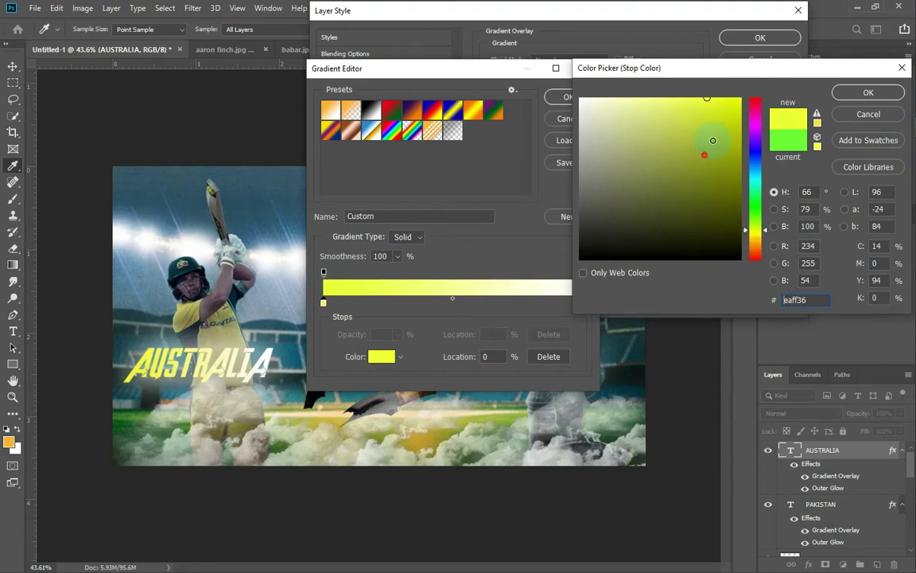
pyautogui.click(856, 86)
pyautogui.click(567, 96)
pyautogui.click(757, 38)
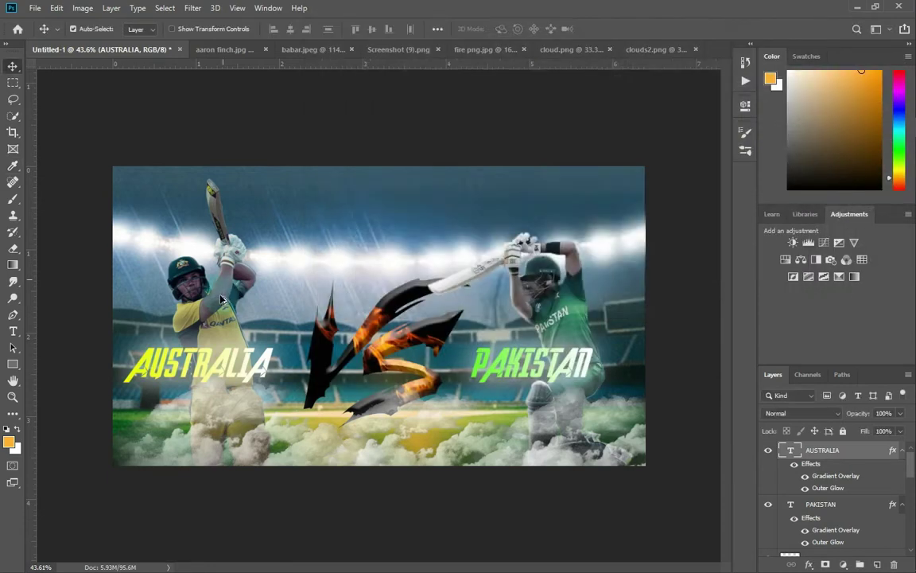
# Add the text "SEMI-FINAL" below the AUSTRALIA lettering.
pyautogui.scroll(-7, 389, 353)
pyautogui.scroll(6, 390, 353)
pyautogui.scroll(-4, 390, 353)
pyautogui.click(14, 331)
pyautogui.click(291, 401)
pyautogui.write('SEMI-FINAL')
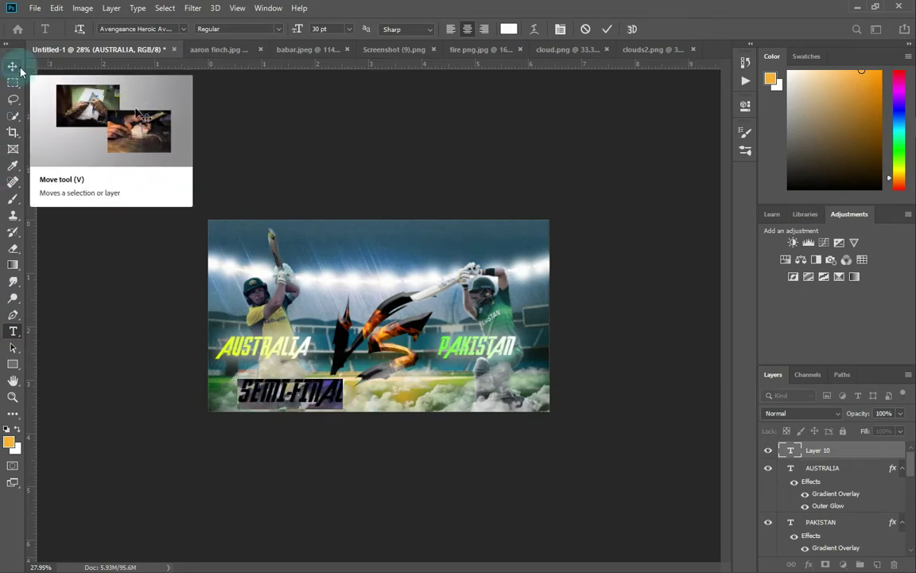
pyautogui.click(13, 67)
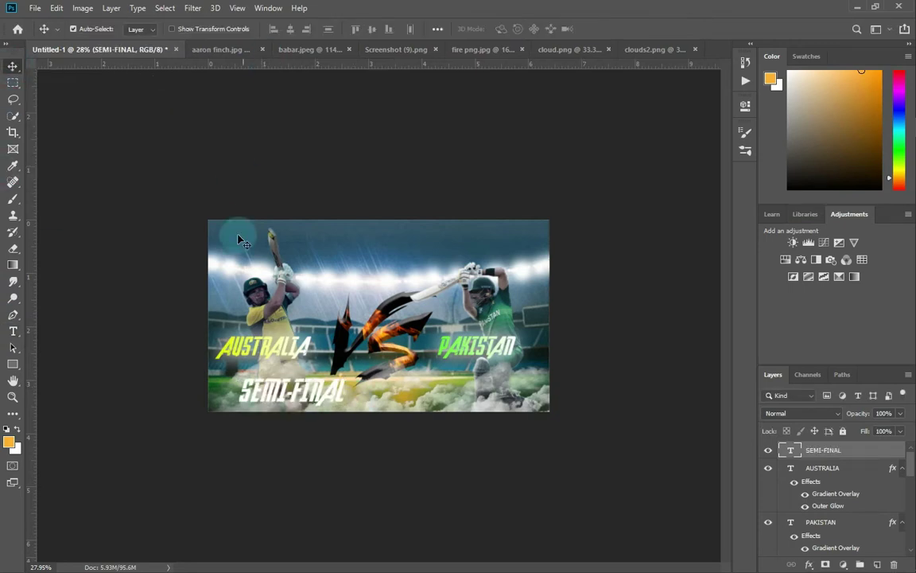
# Set the SEMI-FINAL text font to BRUSHSTRIKE after trying a Astro Space, and shift the text to the bottom centre.
pyautogui.click(184, 28)
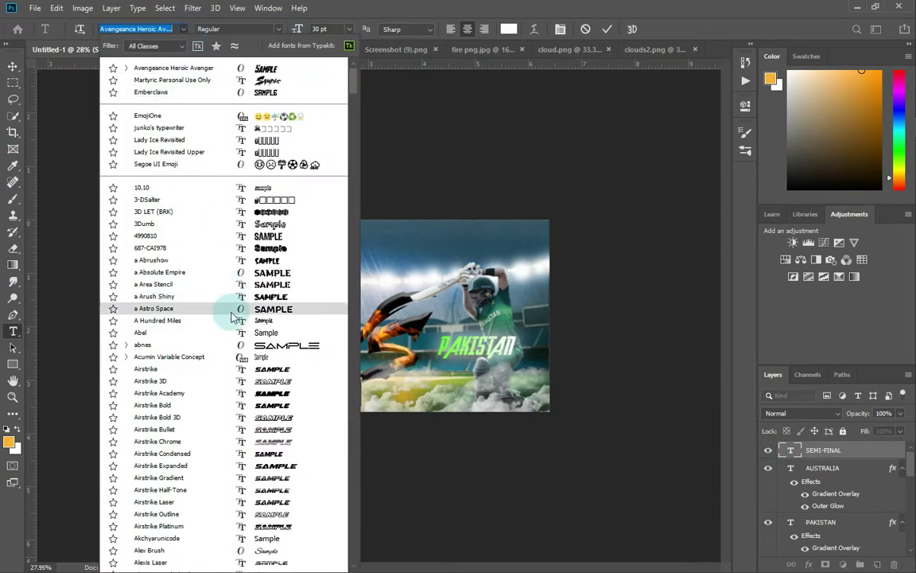
pyautogui.click(231, 307)
pyautogui.click(183, 28)
pyautogui.scroll(-20, 205, 373)
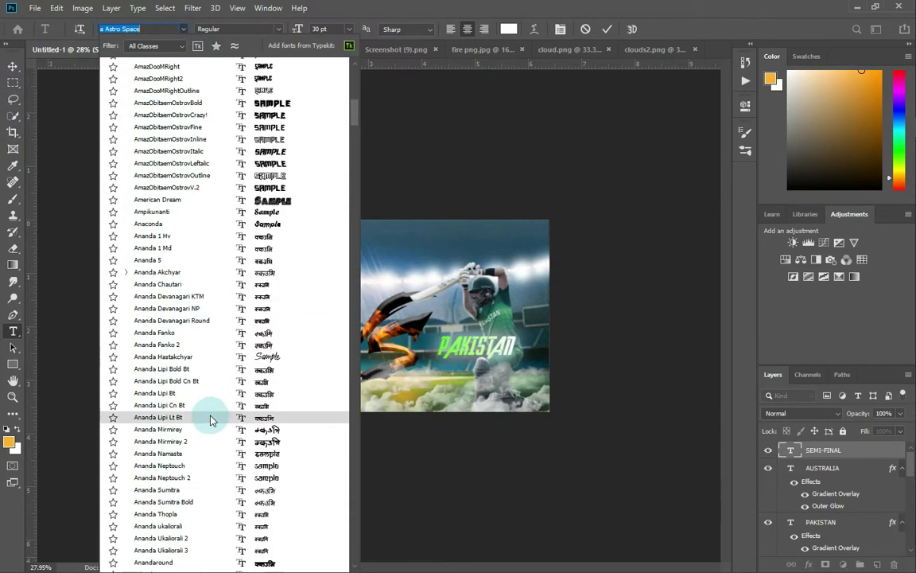
pyautogui.scroll(-9, 213, 420)
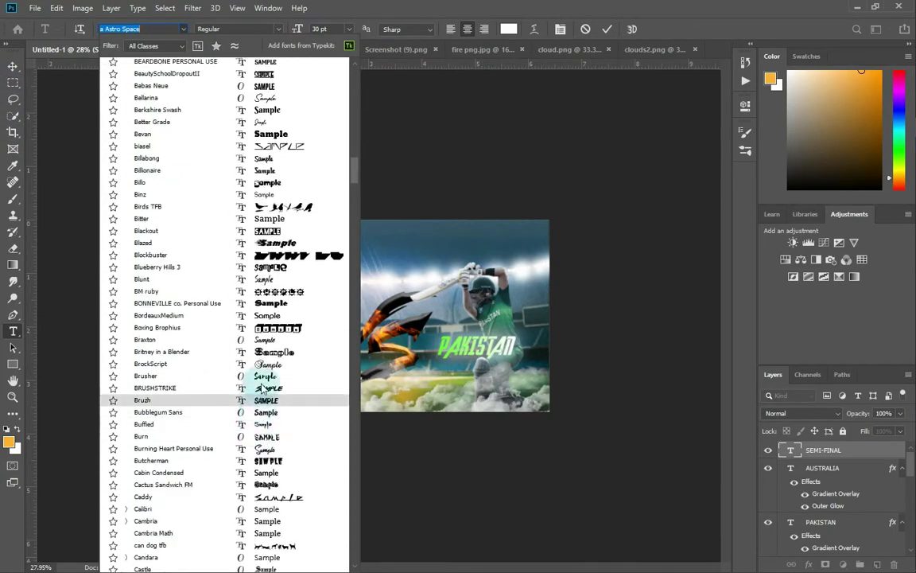
pyautogui.click(265, 387)
pyautogui.click(13, 67)
pyautogui.moveTo(307, 405); pyautogui.dragTo(312, 406)
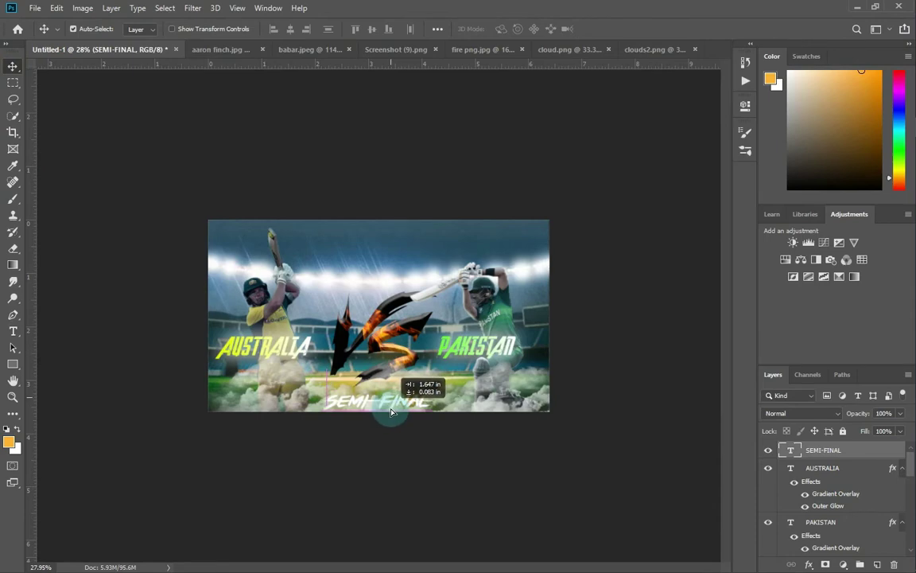
# Recolour the SEMI-FINAL text black and move it to the top centre of the poster.
pyautogui.scroll(3, 409, 447)
pyautogui.doubleClick(792, 451)
pyautogui.click(509, 30)
pyautogui.moveTo(639, 188); pyautogui.dragTo(580, 261)
pyautogui.click(859, 94)
pyautogui.hotkey('ctrl', 'Return')
pyautogui.press('v')
pyautogui.scroll(3, 377, 475)
pyautogui.moveTo(390, 484); pyautogui.dragTo(416, 159)
# Add a gradient overlay to the SEMI-FINAL text and open its yellow-to-white gradient for editing.
pyautogui.scroll(-9, 418, 161)
pyautogui.doubleClick(827, 450)
pyautogui.click(327, 204)
pyautogui.moveTo(531, 11); pyautogui.dragTo(343, 290)
pyautogui.click(168, 484)
pyautogui.click(357, 369)
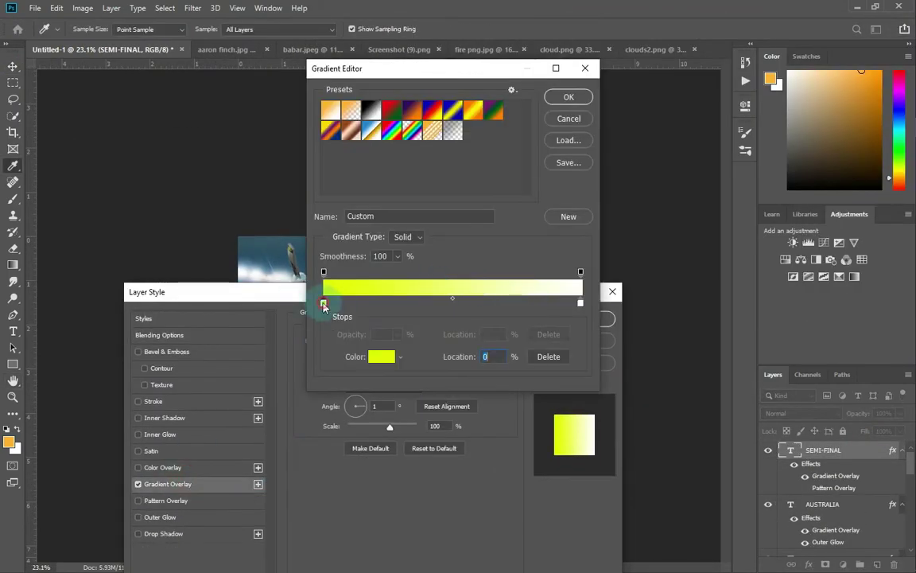
pyautogui.click(534, 304)
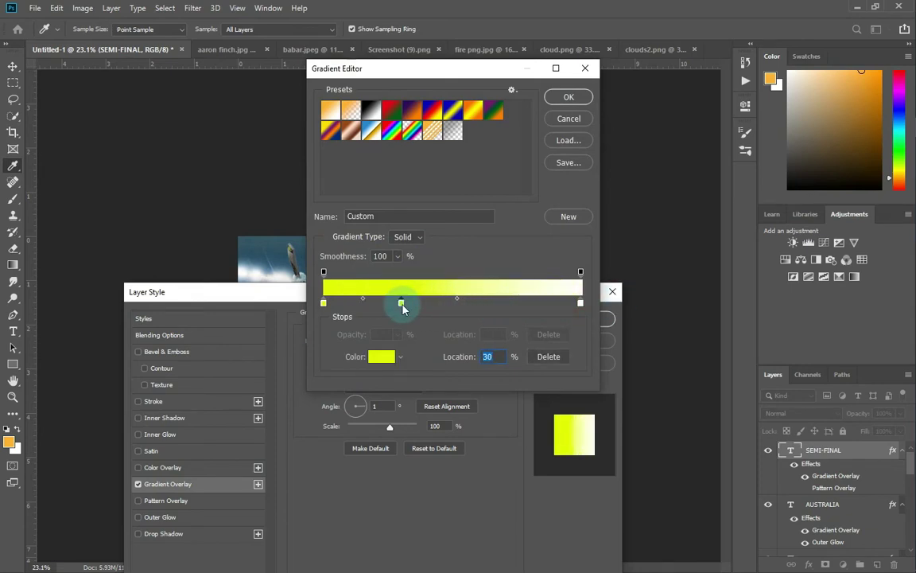
pyautogui.doubleClick(401, 305)
pyautogui.click(867, 114)
pyautogui.click(549, 357)
# Move the gradient's white stop to 90%, recolour it bright green, and apply the yellow-to-green overlay to the SEMI-FINAL text.
pyautogui.click(579, 304)
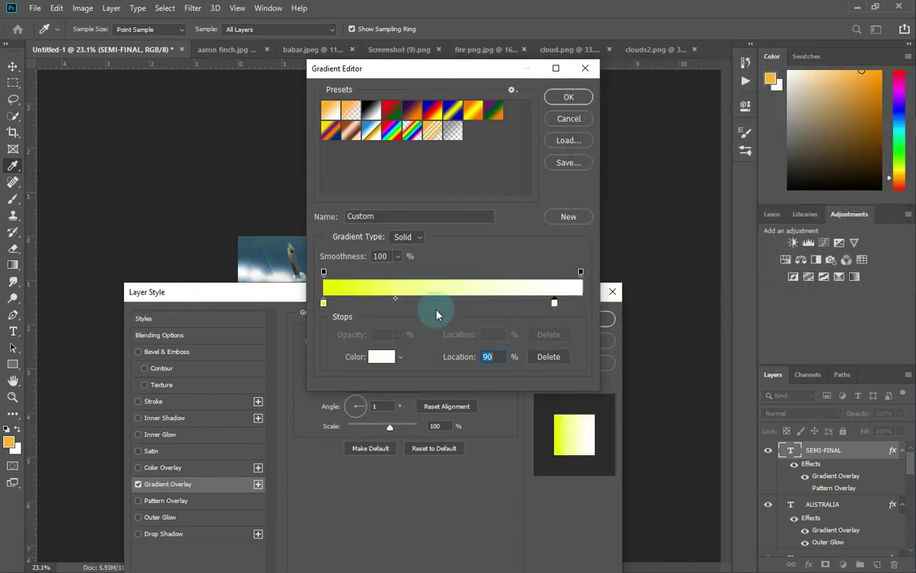
pyautogui.doubleClick(554, 302)
pyautogui.moveTo(756, 212)
pyautogui.mouseDown()
pyautogui.moveTo(755, 197)
pyautogui.moveTo(755, 207)
pyautogui.mouseUp()
pyautogui.moveTo(727, 134); pyautogui.dragTo(722, 113)
pyautogui.click(844, 96)
pyautogui.click(566, 98)
pyautogui.click(384, 371)
pyautogui.click(322, 304)
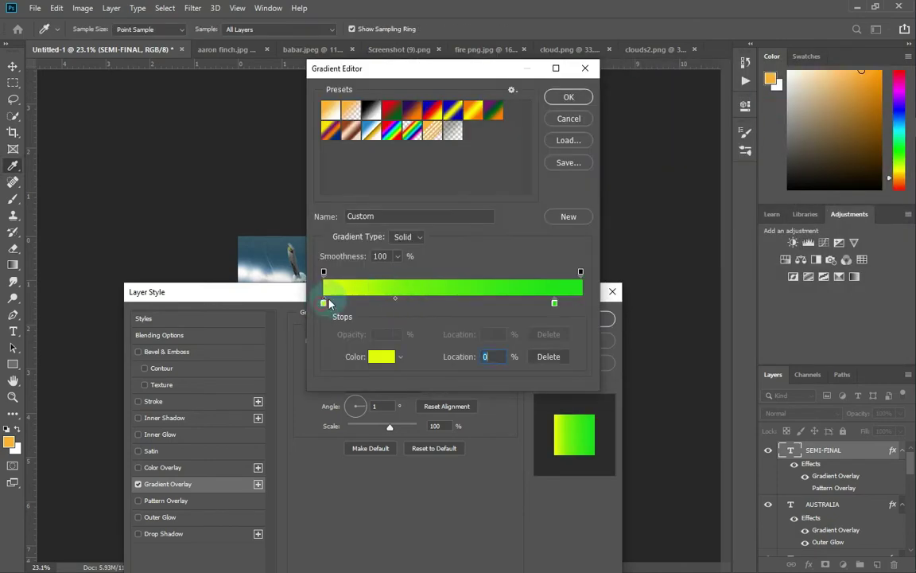
pyautogui.click(586, 94)
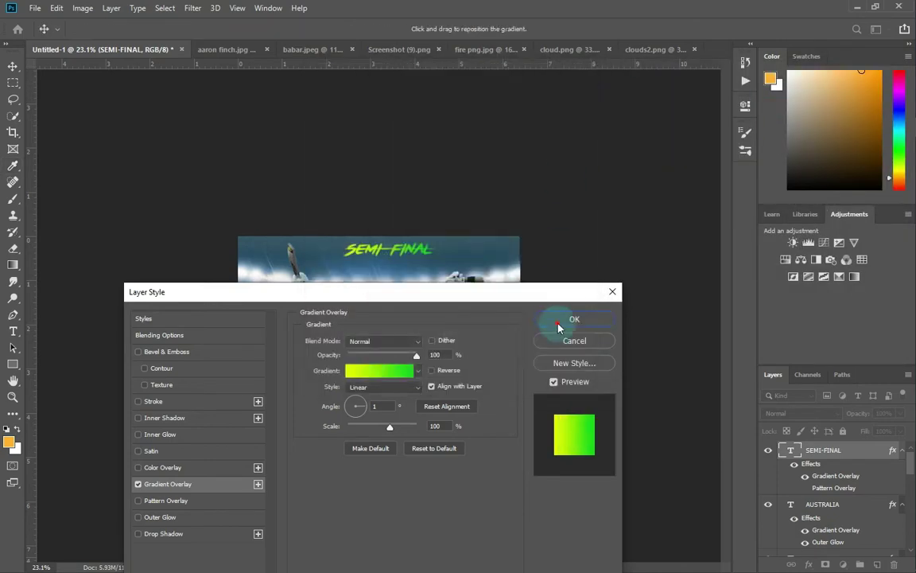
pyautogui.click(558, 322)
# Shift the cloud layers slightly lower along the bottom of the poster.
pyautogui.scroll(4, 559, 322)
pyautogui.scroll(-2, 558, 322)
pyautogui.scroll(3, 558, 322)
pyautogui.scroll(-1, 307, 297)
pyautogui.scroll(-2, 310, 301)
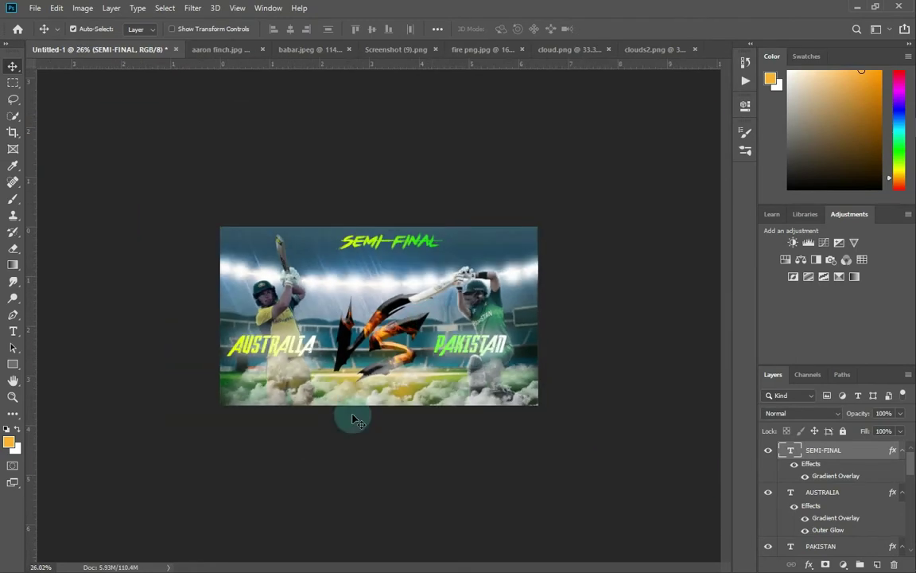
pyautogui.moveTo(350, 395); pyautogui.dragTo(342, 403)
pyautogui.moveTo(274, 395); pyautogui.dragTo(274, 404)
pyautogui.moveTo(503, 403); pyautogui.dragTo(503, 409)
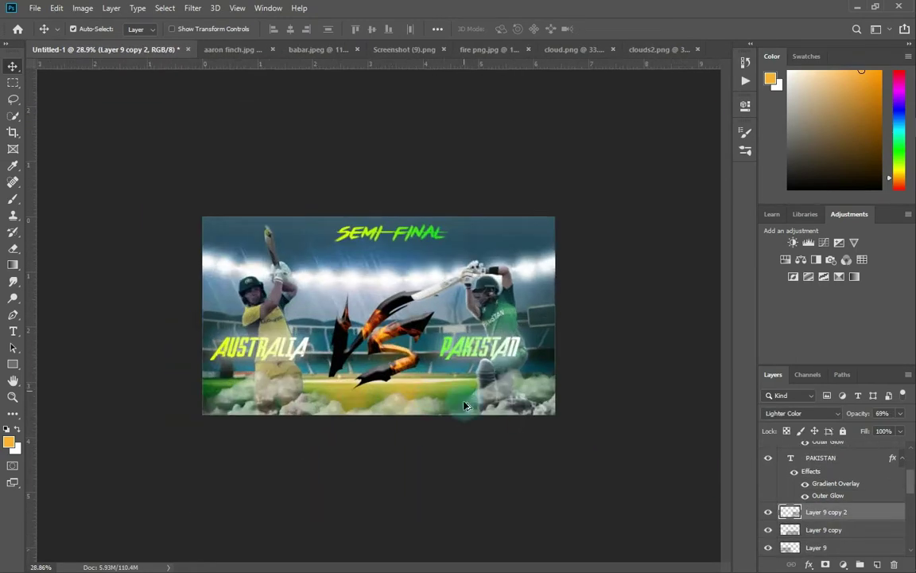
# Add a new empty layer for brushwork between Layer 9 and Layer 5, beneath the clouds.
pyautogui.scroll(3, 720, 455)
pyautogui.click(15, 199)
pyautogui.scroll(-3, 840, 511)
pyautogui.scroll(2, 840, 513)
pyautogui.click(841, 525)
pyautogui.click(877, 564)
# Brush a faint white haze across the ground on the new layer at 22% opacity, undoing the stray strokes.
pyautogui.moveTo(476, 438); pyautogui.dragTo(506, 445)
pyautogui.click(16, 428)
pyautogui.hotkey('ctrl', 'z')
pyautogui.moveTo(619, 442)
pyautogui.mouseDown()
pyautogui.moveTo(132, 441)
pyautogui.moveTo(321, 462)
pyautogui.moveTo(139, 430)
pyautogui.mouseUp()
pyautogui.moveTo(579, 318); pyautogui.dragTo(541, 373)
pyautogui.hotkey('ctrl', 'z')
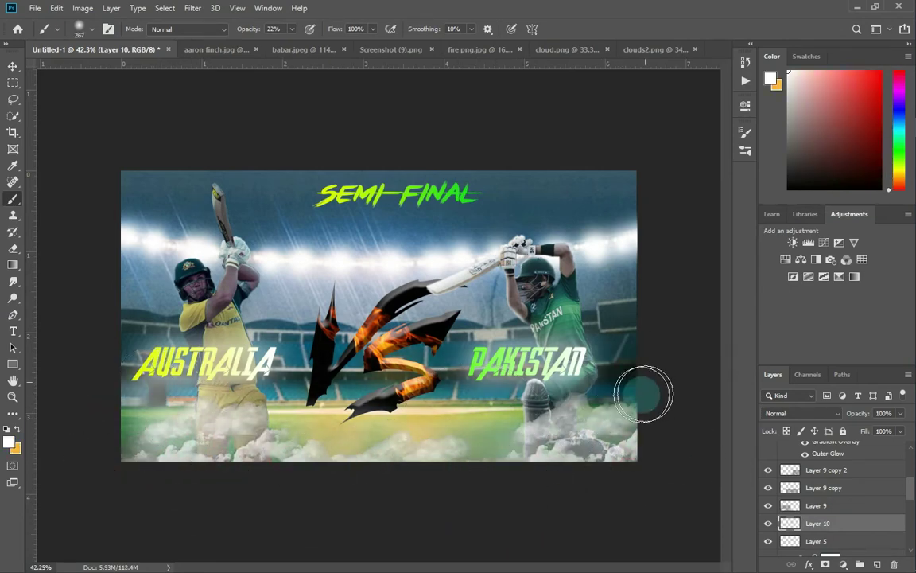
# Select the Hue/Saturation 4 adjustment above Layer 3 and release its clipping mask.
pyautogui.scroll(2, 326, 373)
pyautogui.click(12, 67)
pyautogui.click(163, 279)
pyautogui.scroll(-2, 843, 517)
pyautogui.scroll(2, 843, 517)
pyautogui.rightClick(859, 525)
pyautogui.click(859, 525)
pyautogui.doubleClick(830, 527)
pyautogui.click(885, 555)
pyautogui.scroll(-2, 762, 513)
pyautogui.rightClick(831, 511)
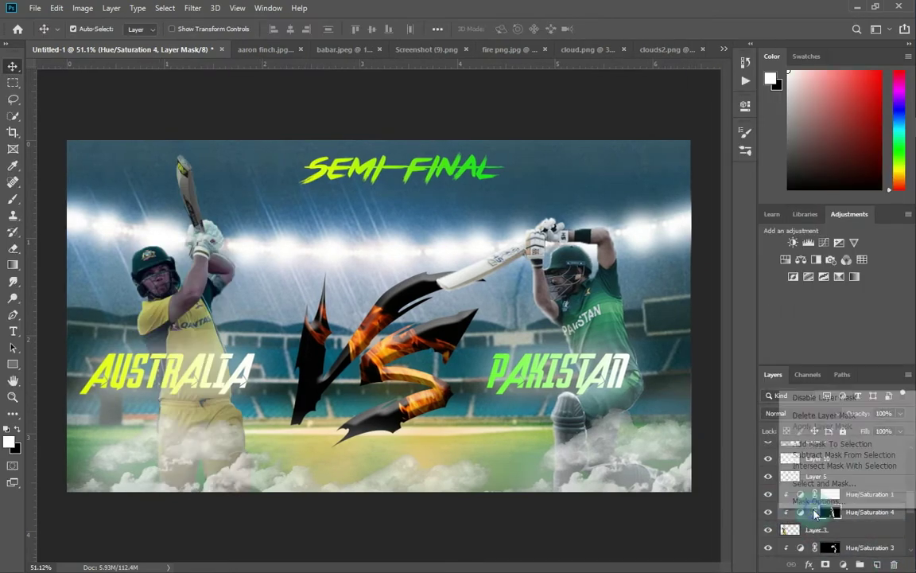
pyautogui.rightClick(788, 513)
pyautogui.click(754, 276)
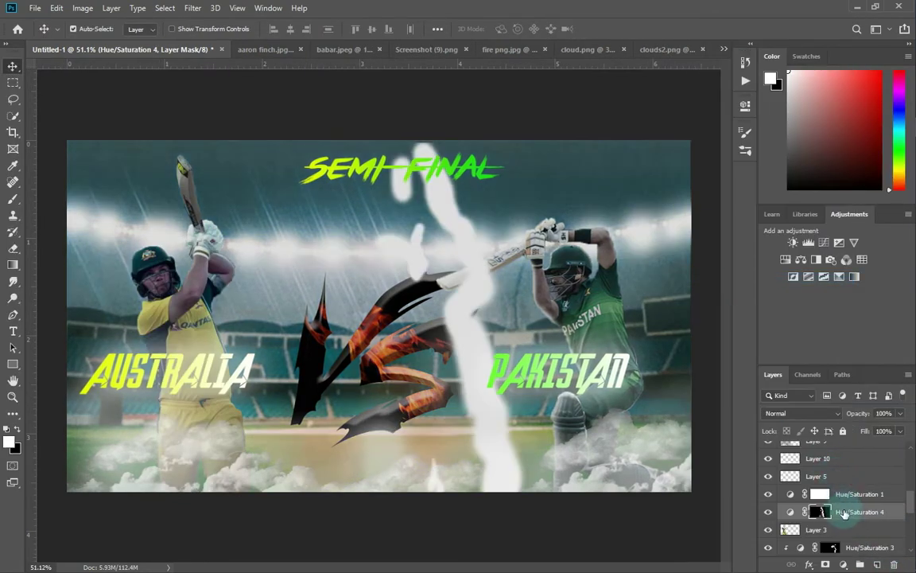
# Move the Hue/Saturation 4 glow onto the yellow batsman and clip the adjustment to Layer 3 again.
pyautogui.hotkey('ctrl', 't')
pyautogui.moveTo(440, 373); pyautogui.dragTo(207, 364)
pyautogui.moveTo(304, 483)
pyautogui.mouseDown()
pyautogui.moveTo(180, 303)
pyautogui.moveTo(254, 486)
pyautogui.moveTo(253, 478)
pyautogui.mouseUp()
pyautogui.press('Return')
pyautogui.rightClick(867, 513)
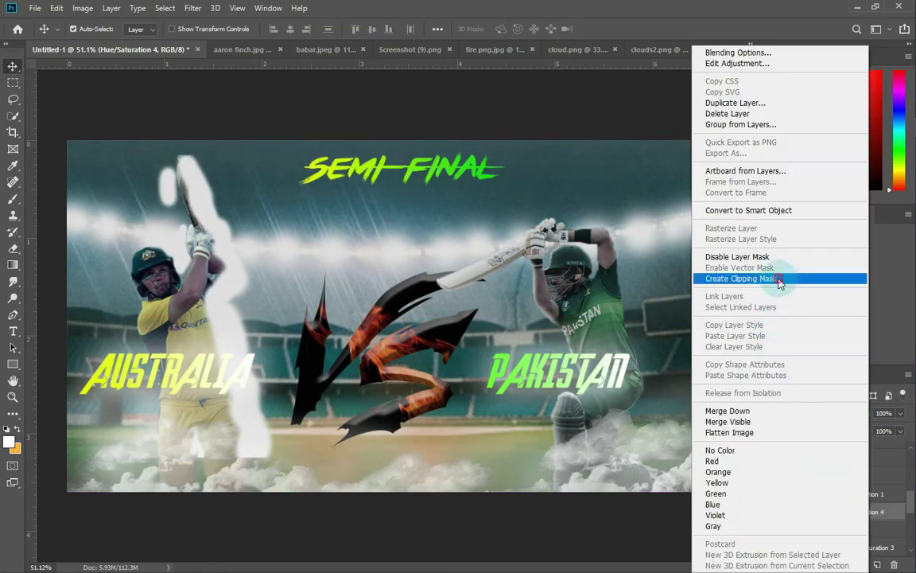
pyautogui.click(779, 280)
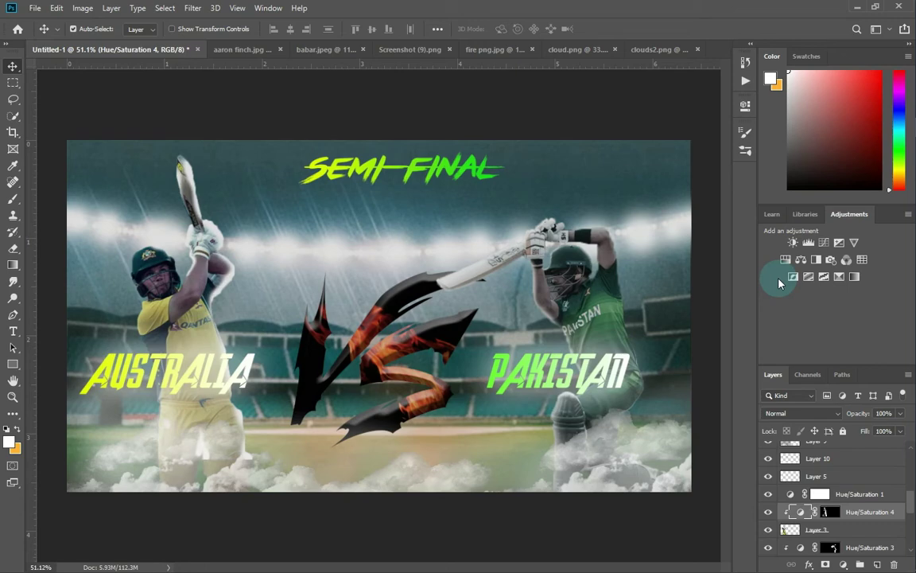
# Paint white on the Hue/Saturation 4 mask along the yellow batsman's bat to extend its highlight.
pyautogui.click(11, 201)
pyautogui.scroll(5, 148, 145)
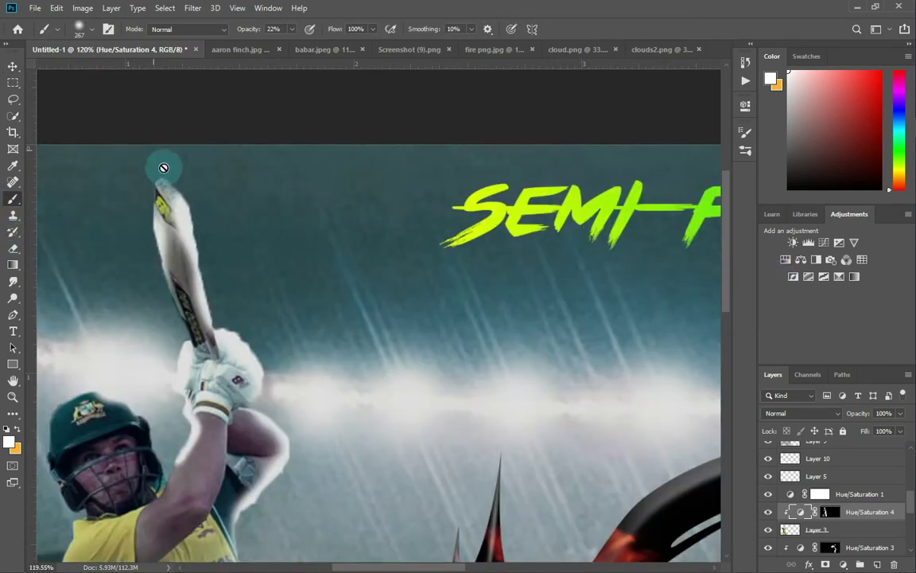
pyautogui.click(831, 513)
pyautogui.scroll(2, 165, 115)
pyautogui.moveTo(174, 183)
pyautogui.mouseDown()
pyautogui.moveTo(139, 183)
pyautogui.moveTo(189, 239)
pyautogui.mouseUp()
pyautogui.scroll(-7, 238, 288)
pyautogui.scroll(7, 297, 399)
# Paint black on the Hue/Saturation 4 mask to remove the excess glow from the yellow batsman's arms.
pyautogui.press('x')
pyautogui.moveTo(227, 419)
pyautogui.mouseDown()
pyautogui.moveTo(234, 446)
pyautogui.moveTo(204, 475)
pyautogui.mouseUp()
pyautogui.scroll(-2, 204, 475)
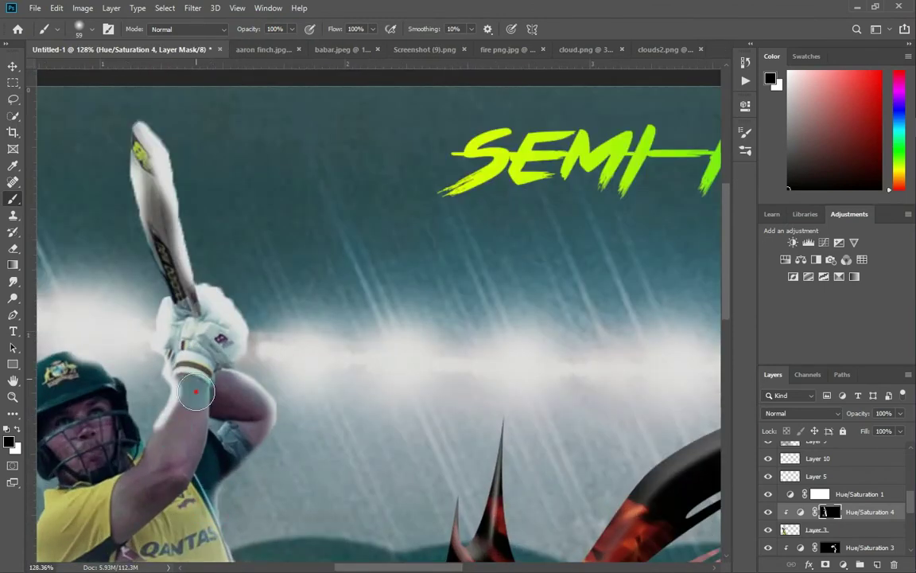
pyautogui.scroll(-3, 190, 348)
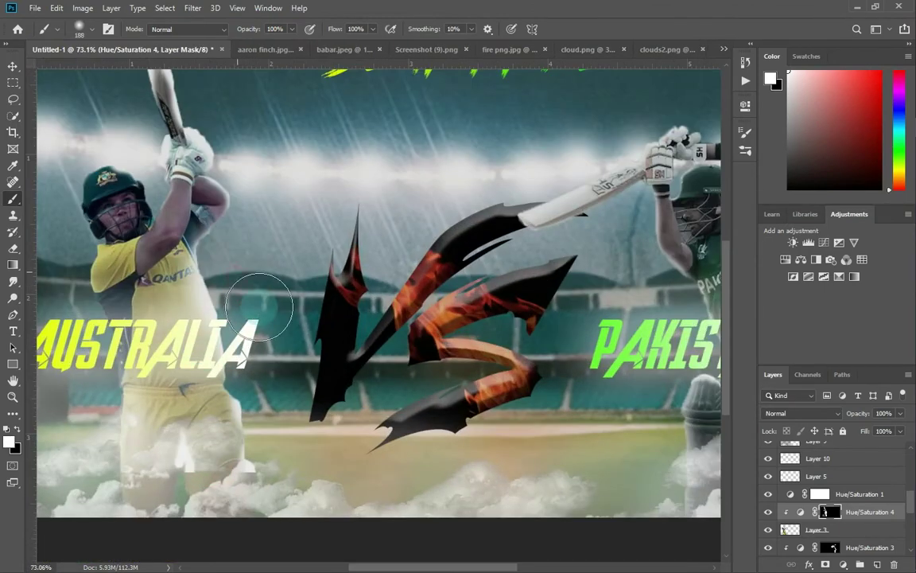
# Mask out the white glow over the yellow batsman's legs and paint a thin highlight along the inner leg edge.
pyautogui.scroll(5, 276, 418)
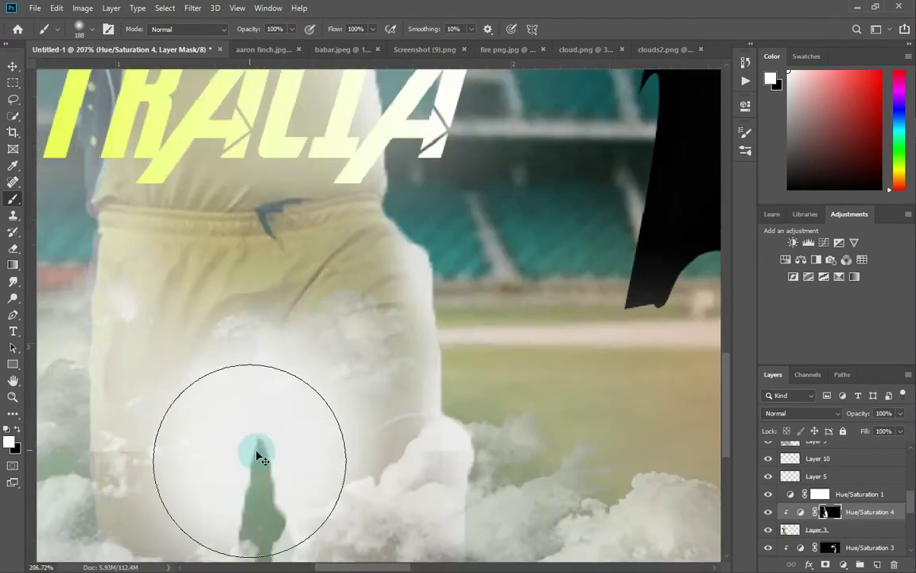
pyautogui.moveTo(237, 421); pyautogui.dragTo(93, 434)
pyautogui.press('x')
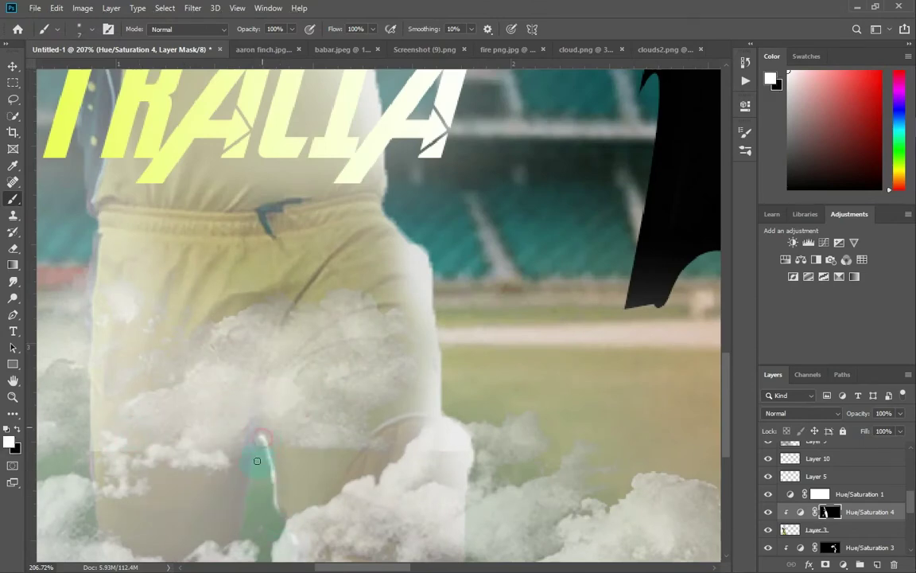
pyautogui.scroll(-9, 274, 486)
pyautogui.scroll(6, 501, 310)
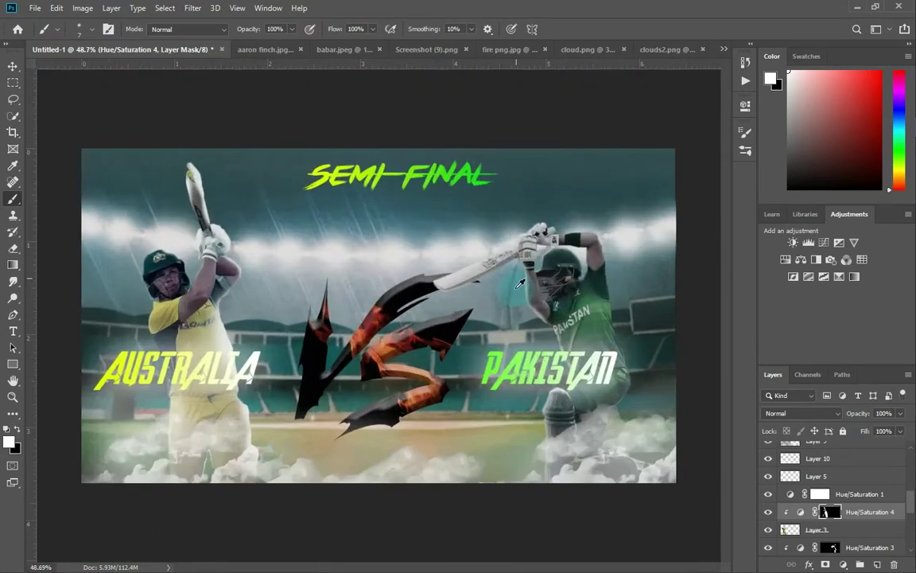
# Select the Hue/Saturation 3 mask and paint white highlights along the green batsman's bat.
pyautogui.click(12, 66)
pyautogui.scroll(-2, 192, 386)
pyautogui.scroll(-4, 875, 509)
pyautogui.click(12, 201)
pyautogui.moveTo(382, 258); pyautogui.dragTo(405, 329)
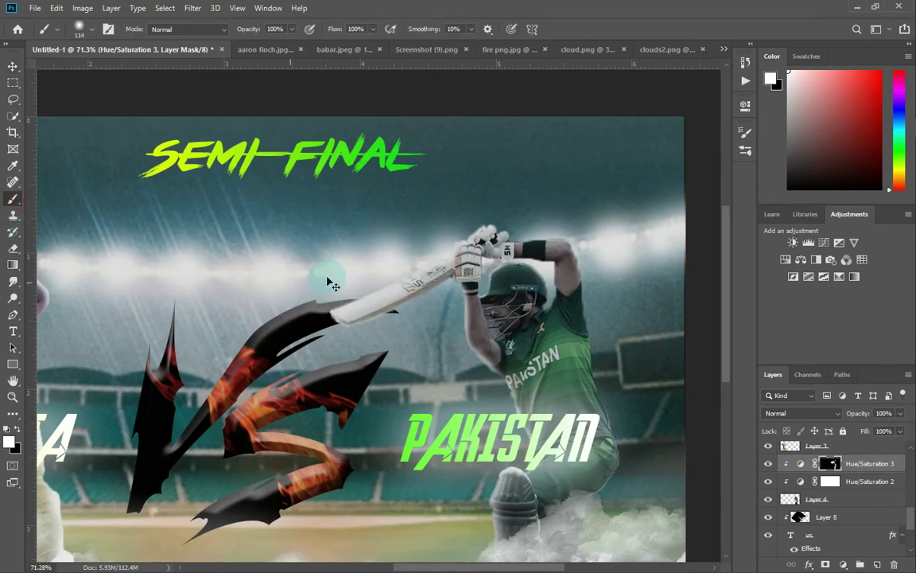
# Select the green batsman's image layer, Layer 4, and clean up the edges of his bat with the Eraser.
pyautogui.moveTo(327, 282); pyautogui.dragTo(375, 241)
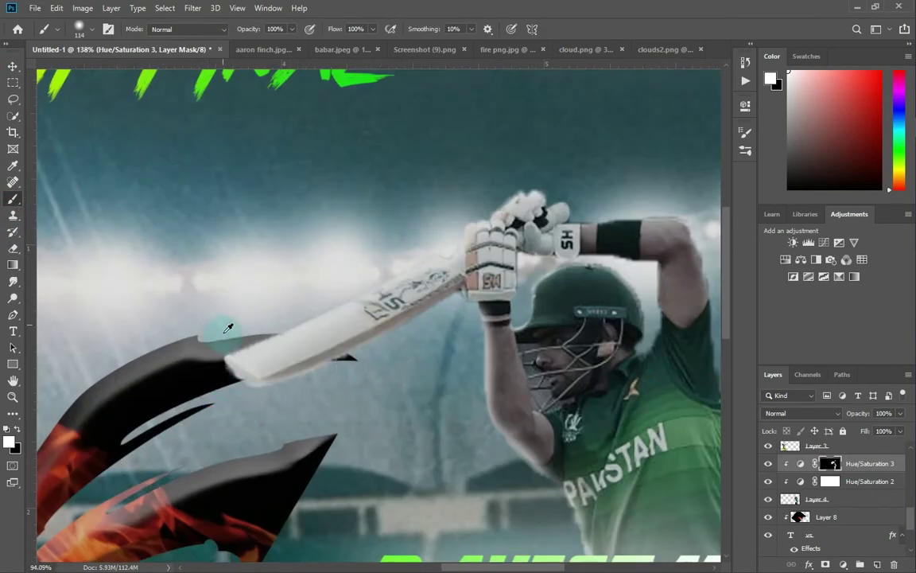
pyautogui.scroll(-3, 229, 328)
pyautogui.scroll(6, 405, 266)
pyautogui.click(12, 67)
pyautogui.click(398, 255)
pyautogui.click(827, 485)
pyautogui.scroll(3, 829, 491)
pyautogui.scroll(-3, 829, 492)
pyautogui.click(828, 484)
pyautogui.click(769, 499)
pyautogui.click(769, 499)
pyautogui.click(819, 498)
pyautogui.click(13, 248)
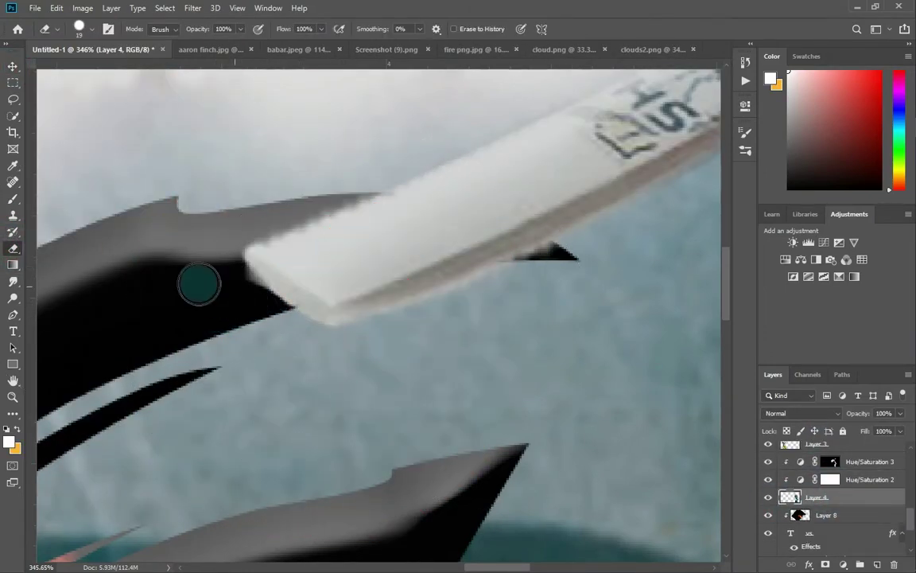
pyautogui.scroll(-5, 425, 313)
pyautogui.scroll(4, 180, 154)
# Paint black on the Hue/Saturation 4 mask to remove the excess white glow from the face of the yellow batsman's bat.
pyautogui.press('v')
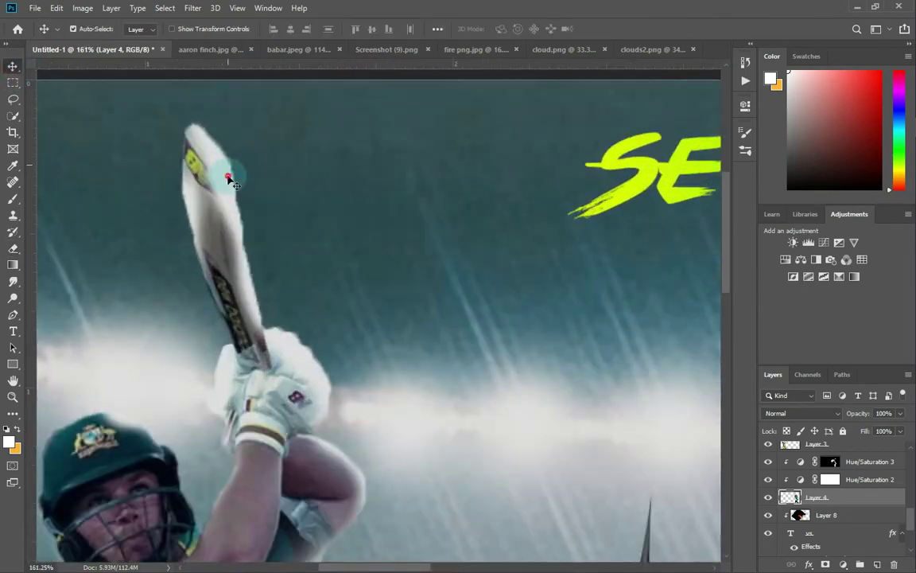
pyautogui.click(228, 178)
pyautogui.click(235, 366)
pyautogui.click(13, 200)
pyautogui.press('x')
pyautogui.press('c')
pyautogui.click(13, 150)
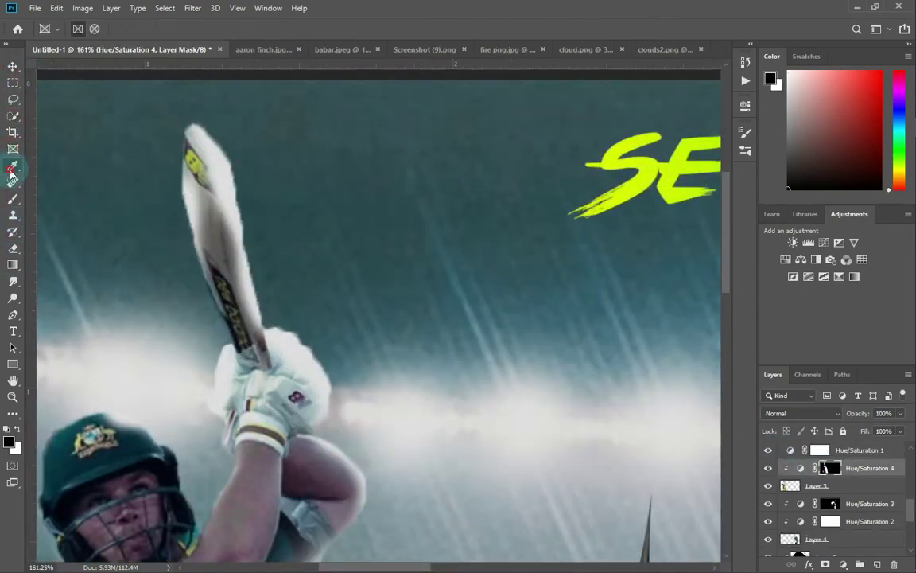
pyautogui.click(13, 198)
pyautogui.moveTo(194, 179)
pyautogui.mouseDown()
pyautogui.moveTo(233, 337)
pyautogui.moveTo(212, 225)
pyautogui.mouseUp()
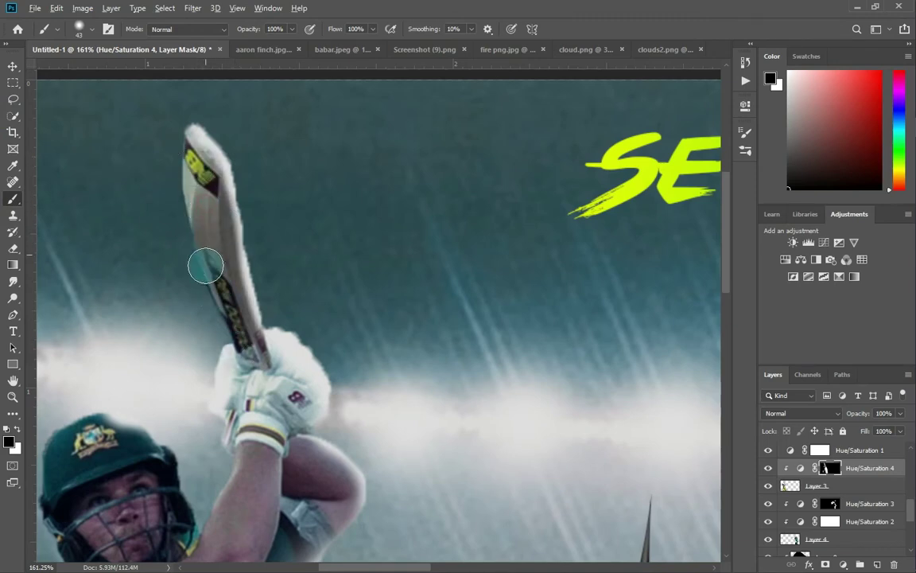
pyautogui.scroll(-3, 206, 266)
pyautogui.scroll(4, 207, 264)
pyautogui.moveTo(209, 264); pyautogui.dragTo(190, 160)
pyautogui.scroll(-6, 184, 209)
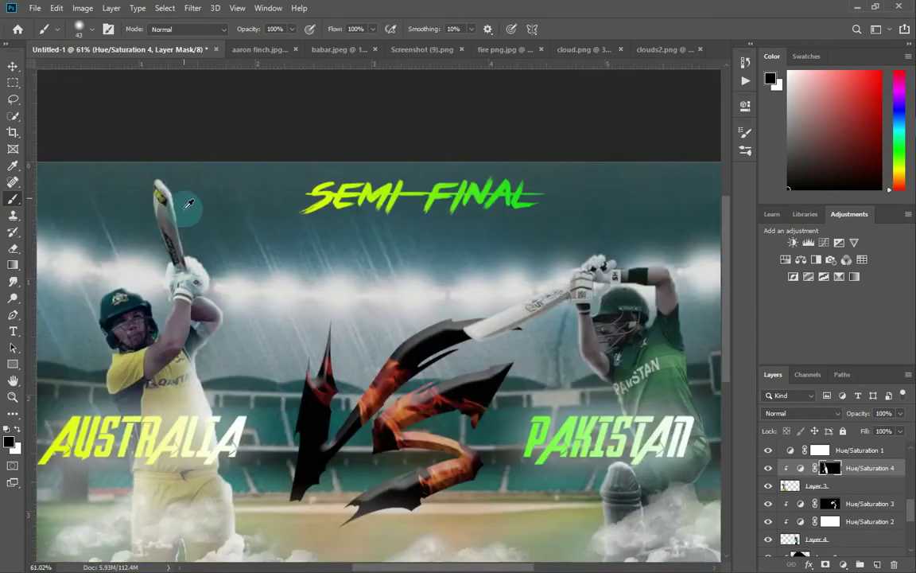
# Select the yellow batsman's image layer, Layer 3, and clean up the outer edge of his bat with the Eraser.
pyautogui.scroll(6, 189, 205)
pyautogui.click(827, 485)
pyautogui.press('e')
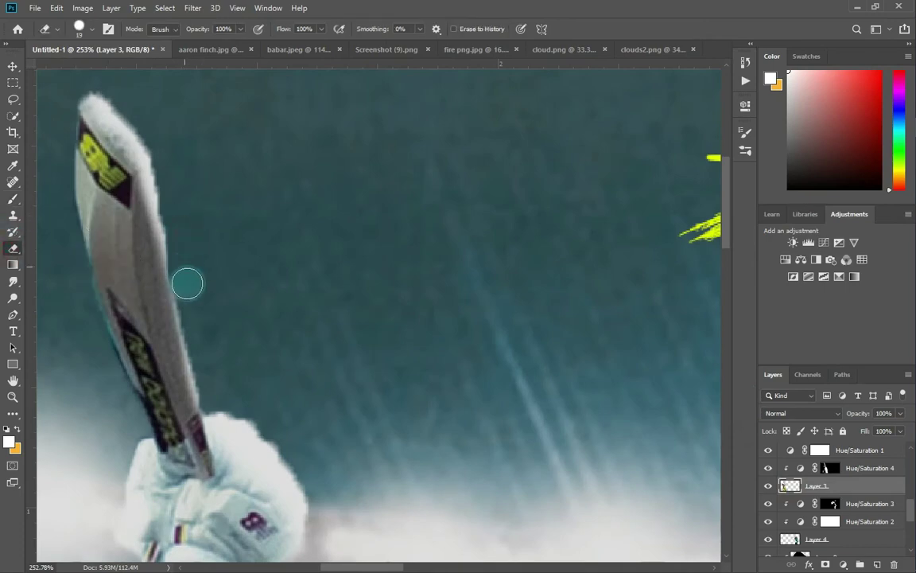
pyautogui.scroll(-8, 201, 342)
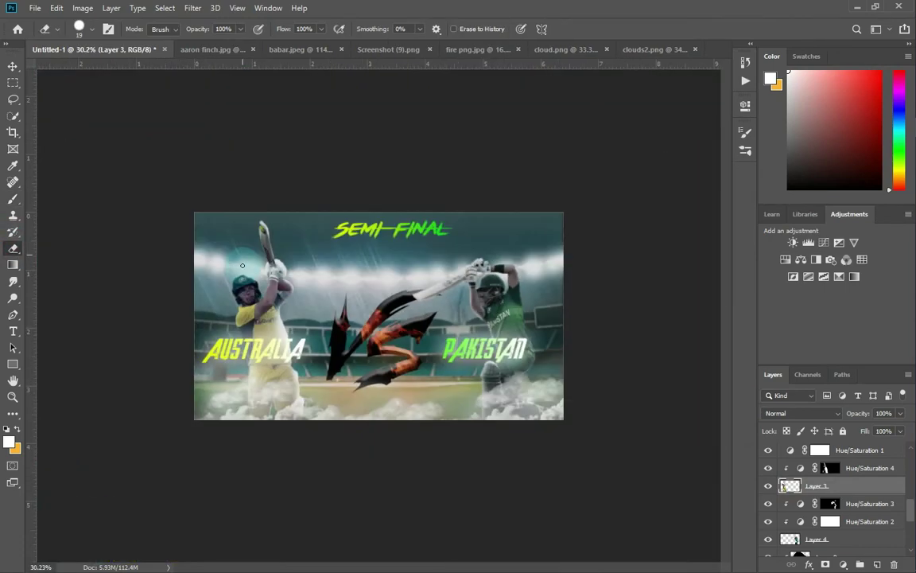
# Add a Bevel & Emboss effect to the SEMI-FINAL title alongside its gradient overlay.
pyautogui.click(13, 66)
pyautogui.moveTo(415, 229)
pyautogui.mouseDown()
pyautogui.moveTo(413, 241)
pyautogui.moveTo(414, 231)
pyautogui.mouseUp()
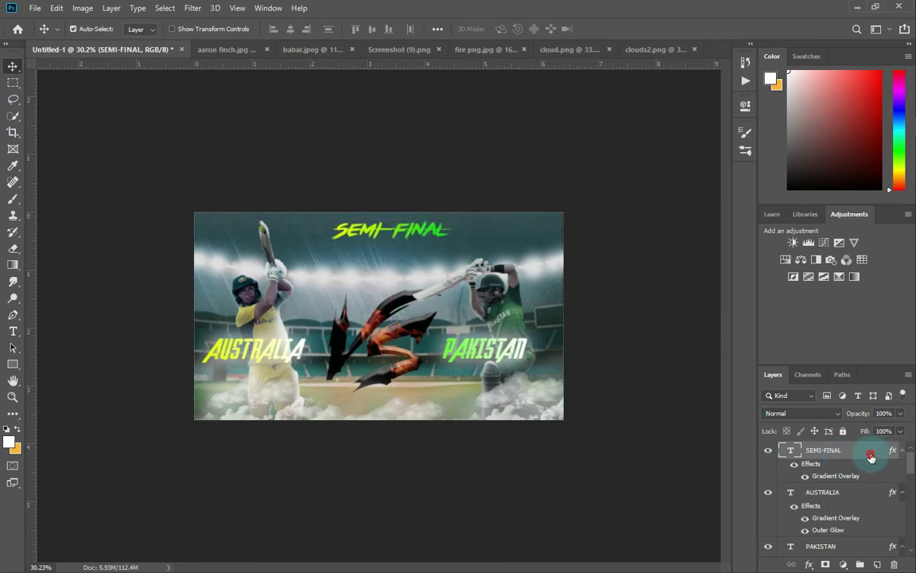
pyautogui.doubleClick(870, 457)
pyautogui.click(208, 321)
pyautogui.moveTo(358, 338); pyautogui.dragTo(370, 341)
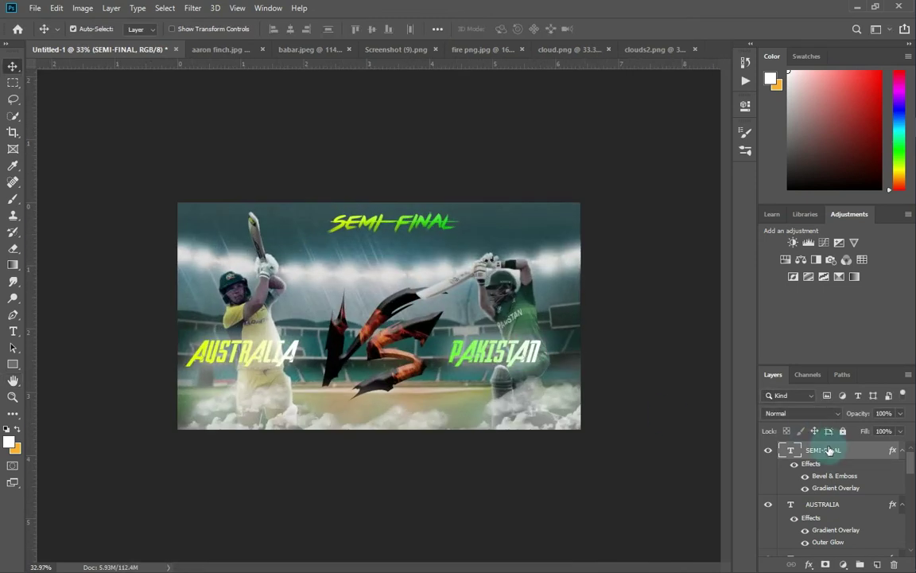
# Try duplicating all the poster's layers as a working copy.
pyautogui.rightClick(832, 456)
pyautogui.keyDown('shift'); pyautogui.click(819, 551); pyautogui.keyUp('shift')
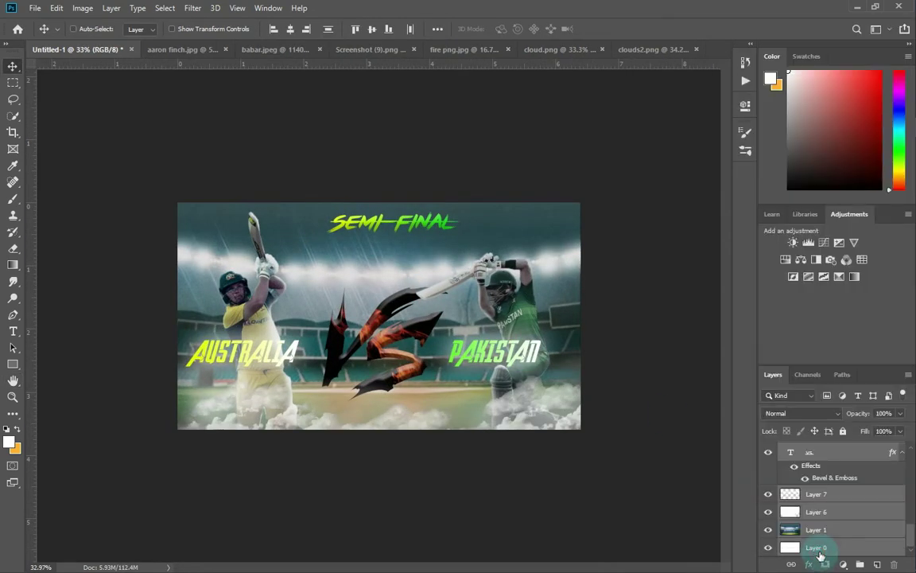
pyautogui.hotkey('ctrl', 'j')
pyautogui.rightClick(837, 449)
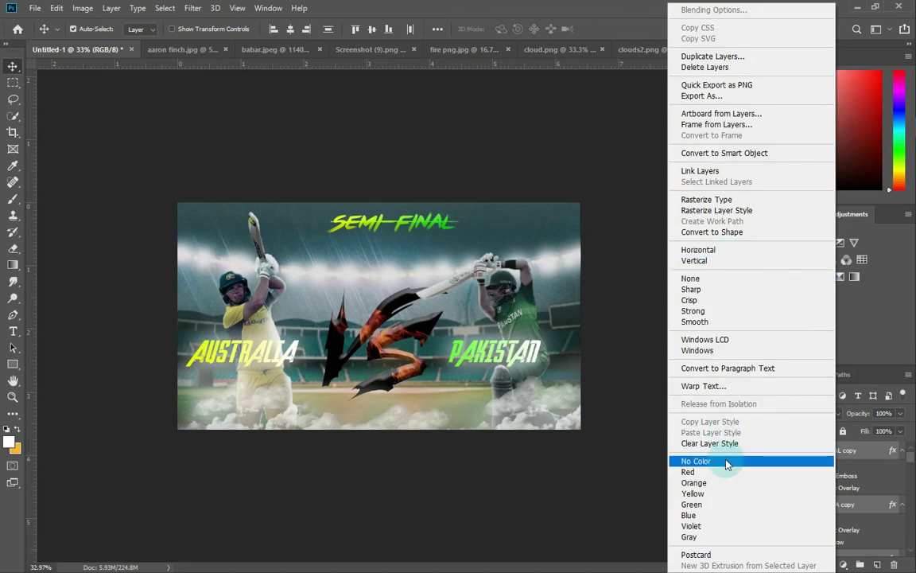
pyautogui.click(709, 443)
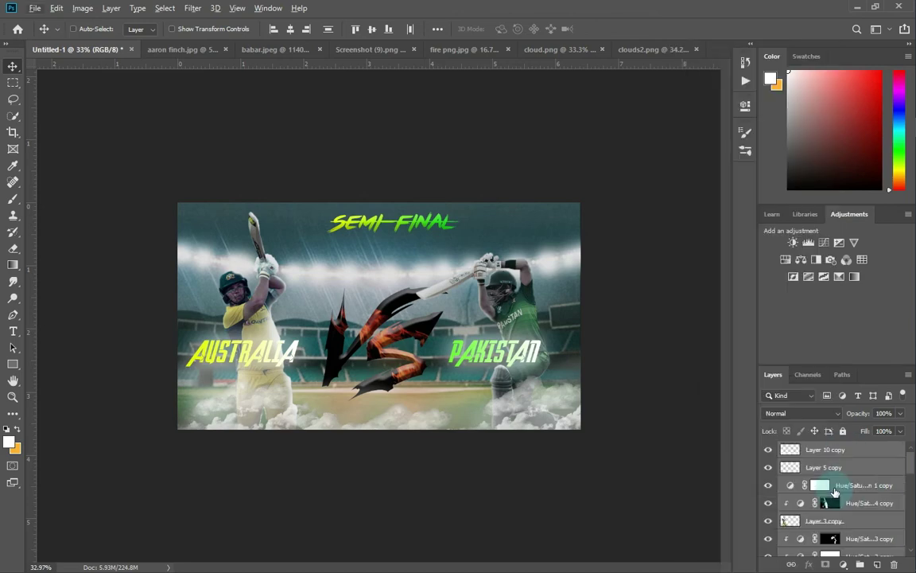
pyautogui.click(844, 451)
pyautogui.click(855, 504)
# Select all layers from the SEMI-FINAL title downward and rasterize the type layers.
pyautogui.click(849, 451)
pyautogui.keyDown('shift'); pyautogui.click(849, 504); pyautogui.keyUp('shift')
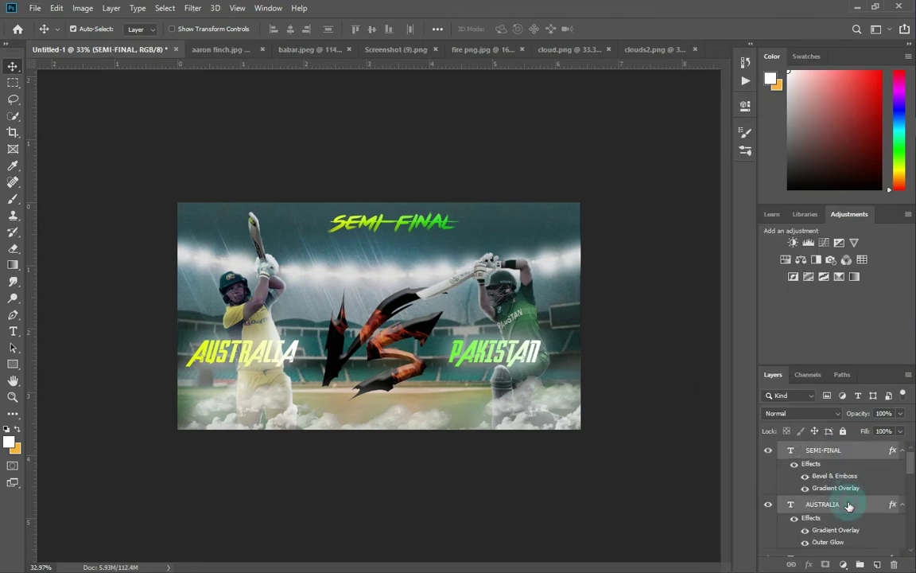
pyautogui.rightClick(848, 504)
pyautogui.click(850, 507)
pyautogui.scroll(-5, 850, 505)
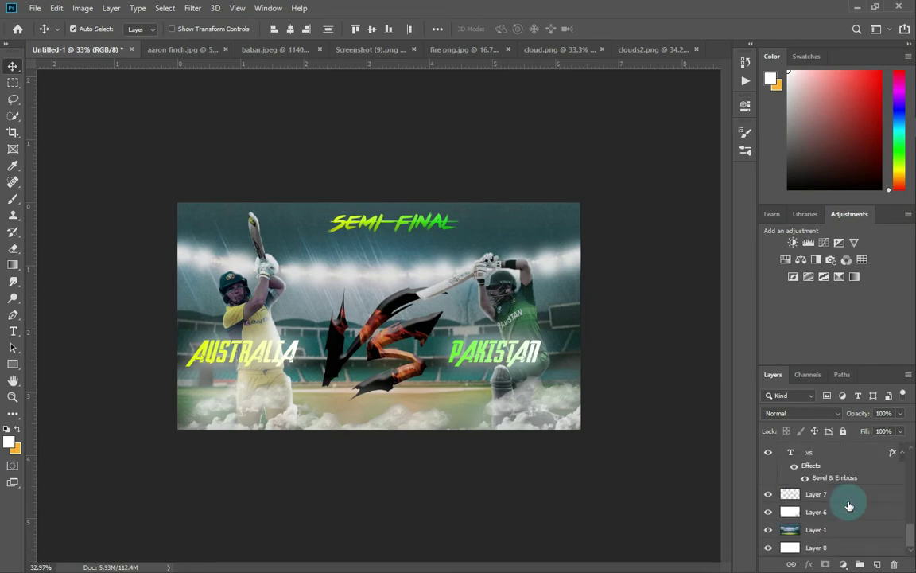
pyautogui.scroll(2, 834, 469)
pyautogui.scroll(-2, 829, 509)
pyautogui.scroll(1, 828, 515)
pyautogui.rightClick(828, 511)
pyautogui.click(692, 200)
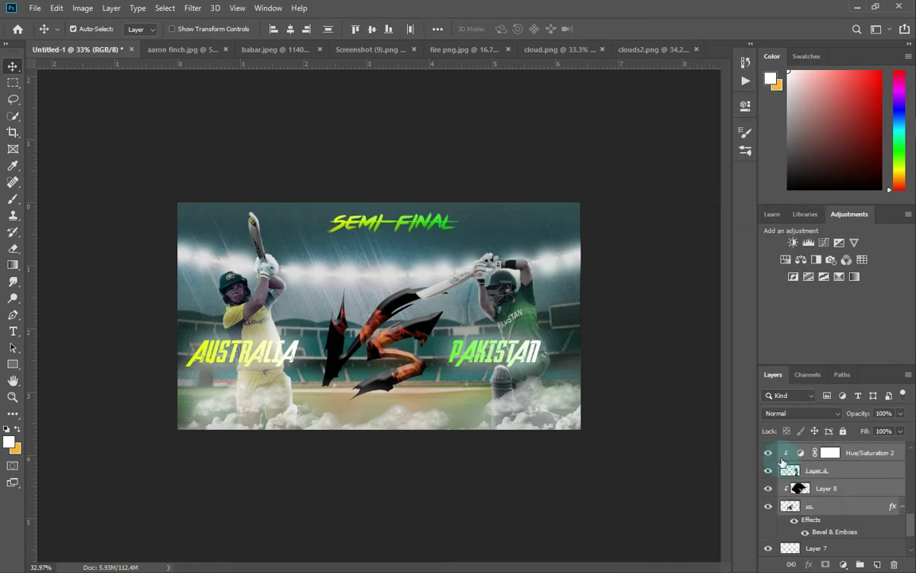
# Merge all the selected poster layers into a single layer.
pyautogui.scroll(5, 822, 468)
pyautogui.scroll(-5, 827, 493)
pyautogui.rightClick(833, 525)
pyautogui.click(809, 378)
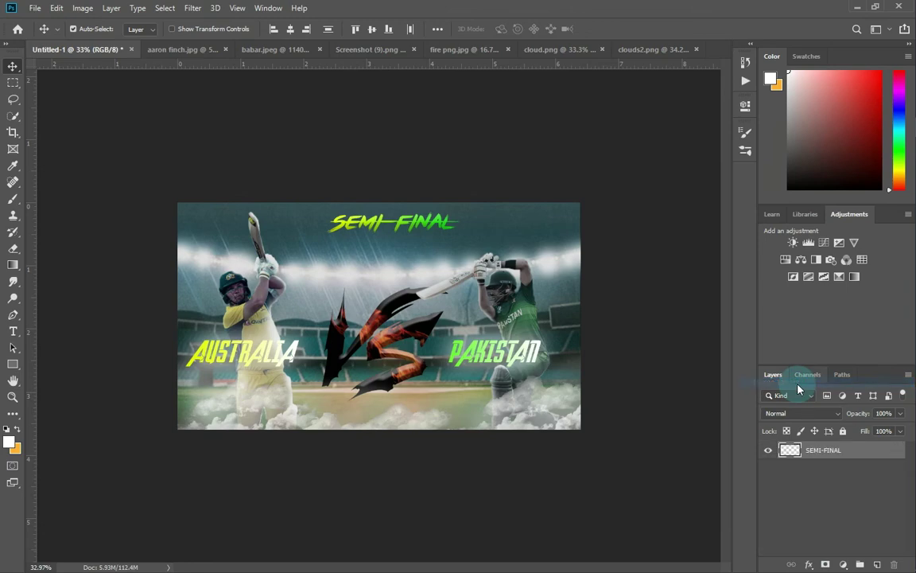
# Apply Camera Raw adjustments: exposure +0.25, contrast +16, highlights +63, shadows -37, whites +18, texture +28, clarity +30, dehaze +10, vibrance +38, saturation -13.
pyautogui.hotkey('ctrl', 'shift', 'a')
pyautogui.moveTo(774, 326); pyautogui.dragTo(777, 304)
pyautogui.click(771, 346)
pyautogui.moveTo(771, 346); pyautogui.dragTo(822, 350)
pyautogui.moveTo(773, 385); pyautogui.dragTo(787, 385)
pyautogui.moveTo(773, 365); pyautogui.dragTo(745, 365)
pyautogui.moveTo(773, 454); pyautogui.dragTo(795, 437)
pyautogui.moveTo(773, 475); pyautogui.dragTo(794, 506)
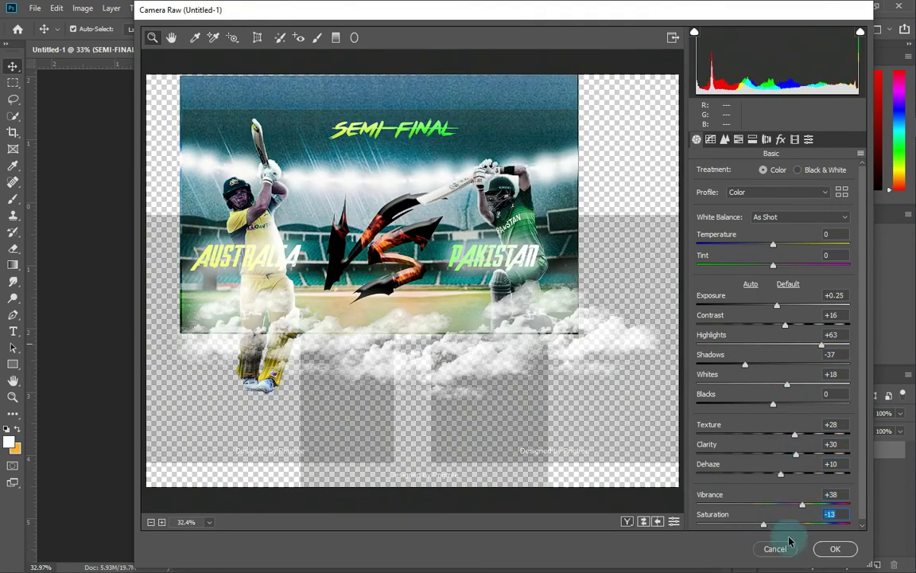
# Set the Camera Raw post-crop vignetting amount to +30 with Highlight Priority style and apply the filter.
pyautogui.click(780, 140)
pyautogui.moveTo(760, 300); pyautogui.dragTo(809, 303)
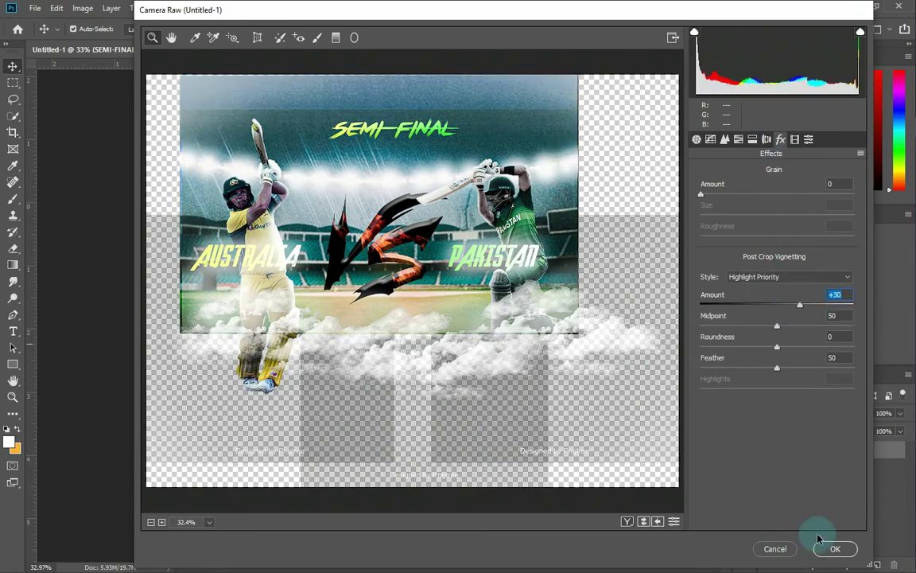
pyautogui.click(829, 546)
pyautogui.scroll(6, 403, 320)
pyautogui.scroll(-6, 398, 319)
# Brush over the AUSTRALIA and PAKISTAN titles with the Dodge tool, using the Midtones range and 50% exposure.
pyautogui.scroll(7, 228, 328)
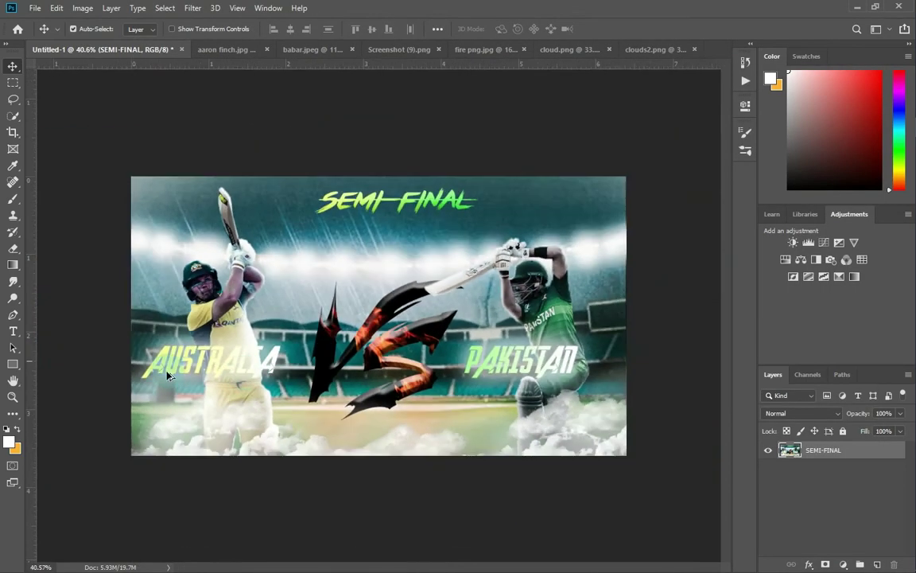
pyautogui.press('o')
pyautogui.moveTo(157, 361); pyautogui.dragTo(219, 359)
pyautogui.scroll(-5, 238, 342)
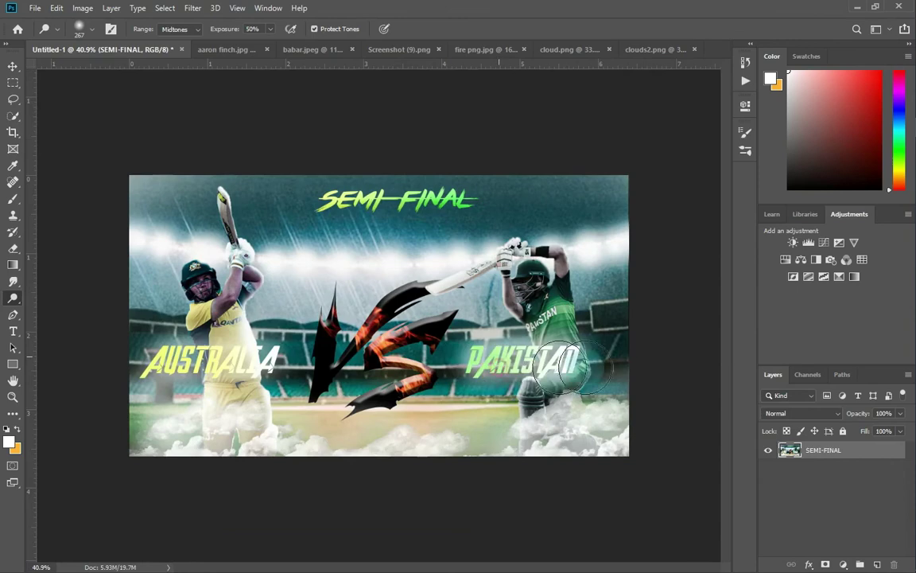
pyautogui.scroll(-2, 214, 358)
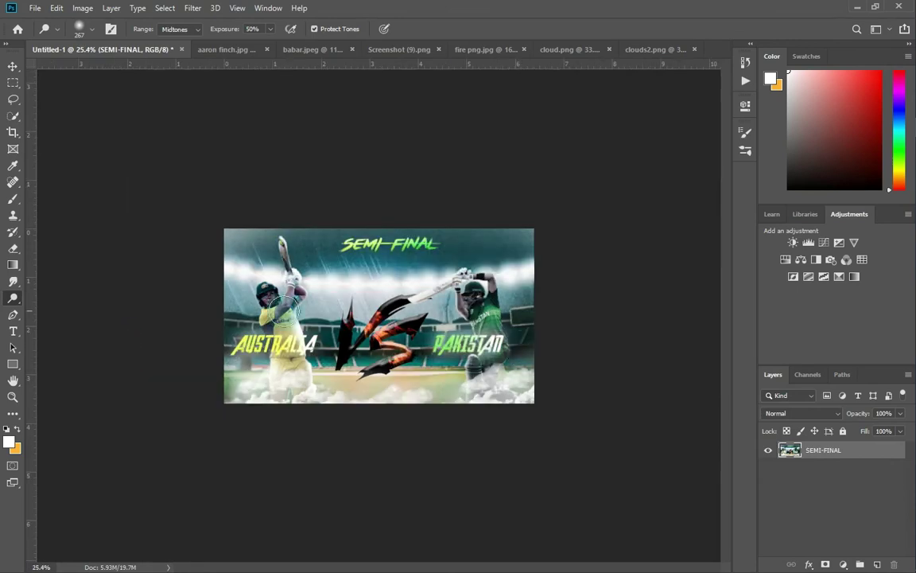